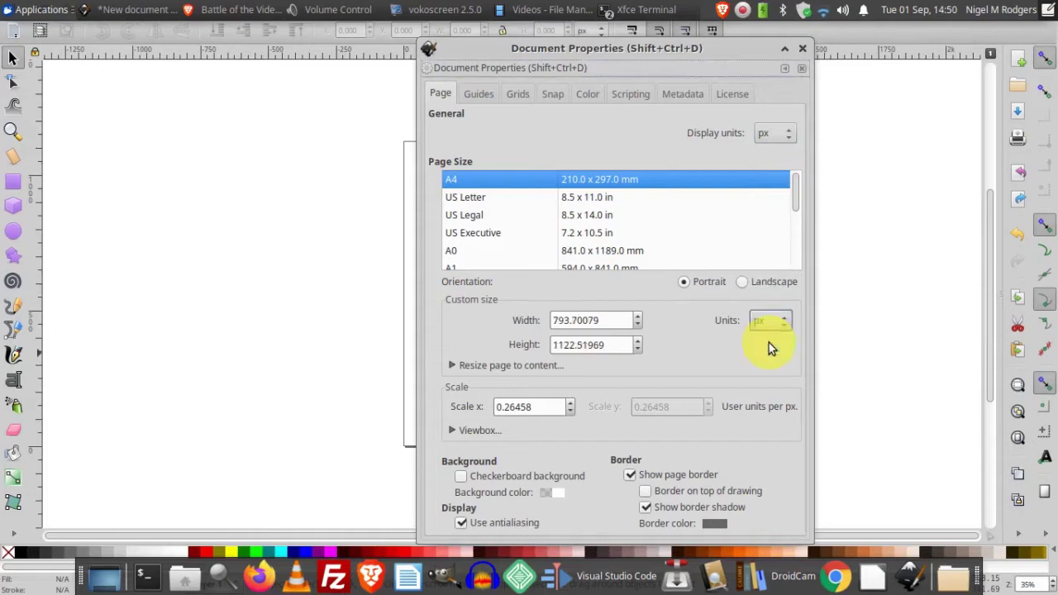
Step: Set the custom page size to 100 px wide and 100 px high
double_click(613, 323)
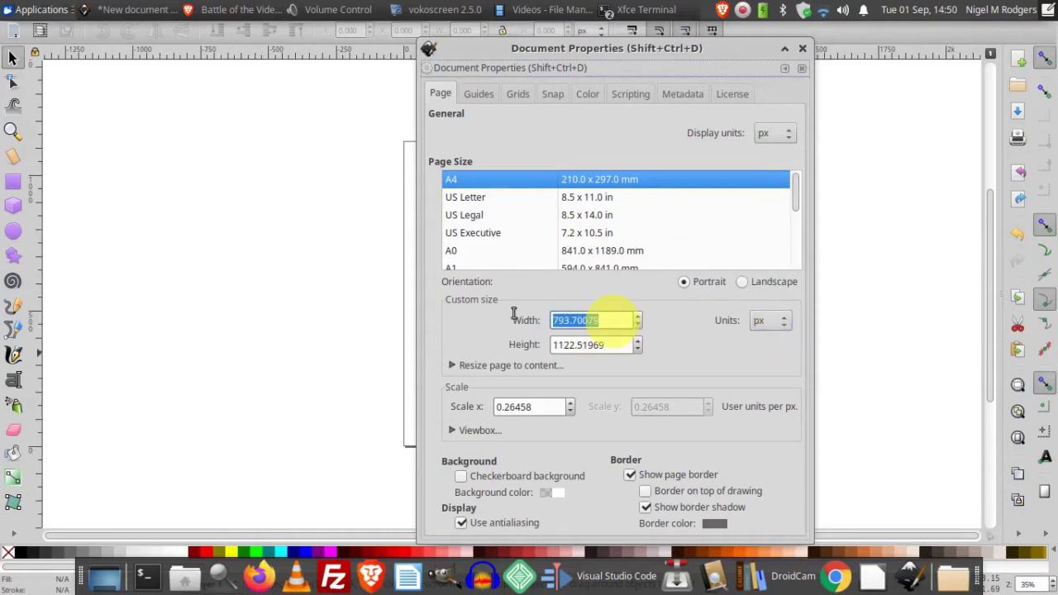
text(100)
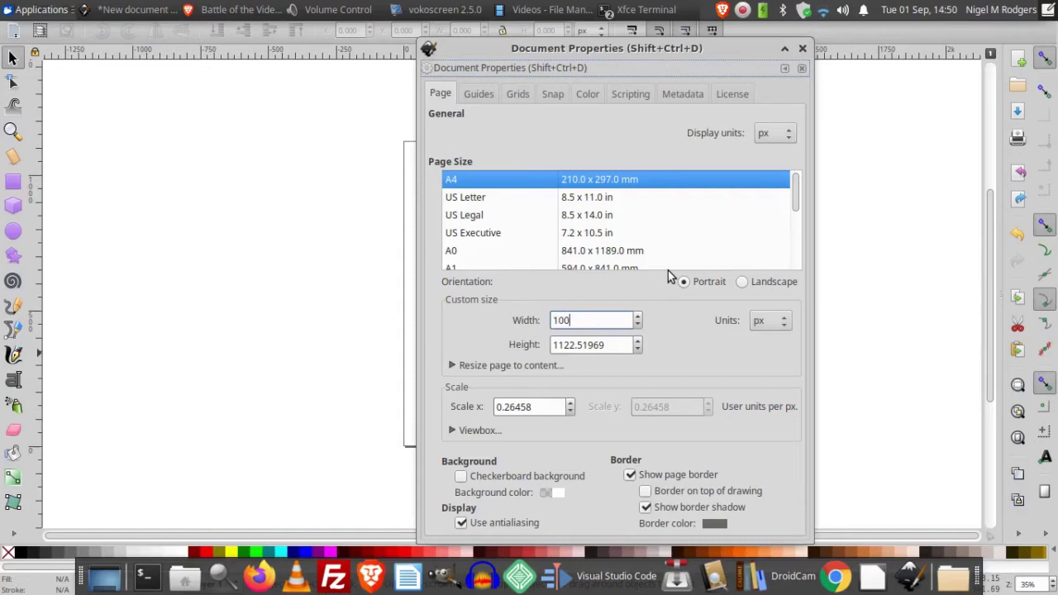
key(Tab)
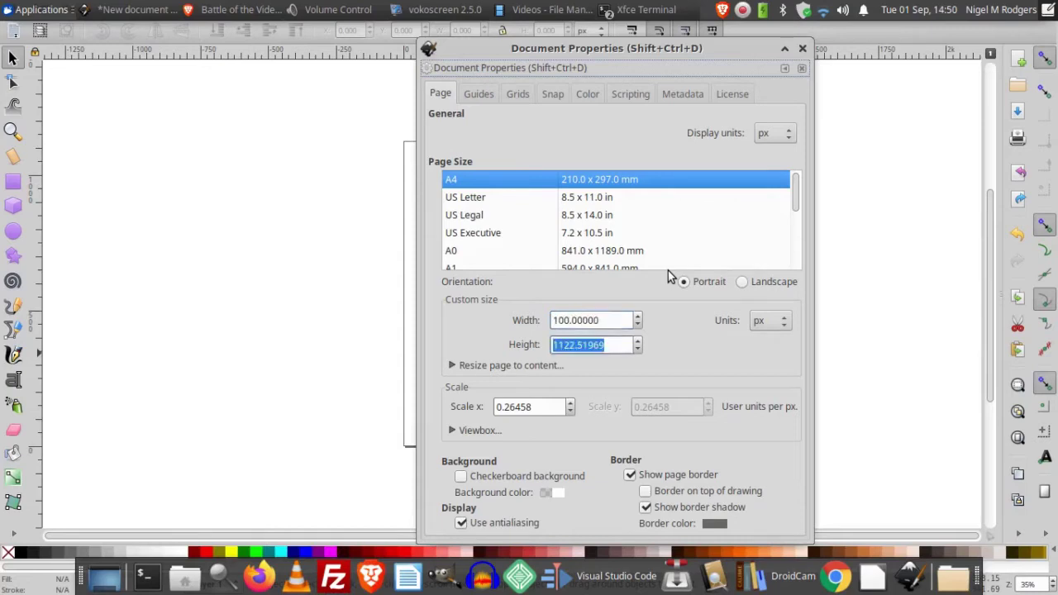
text(100)
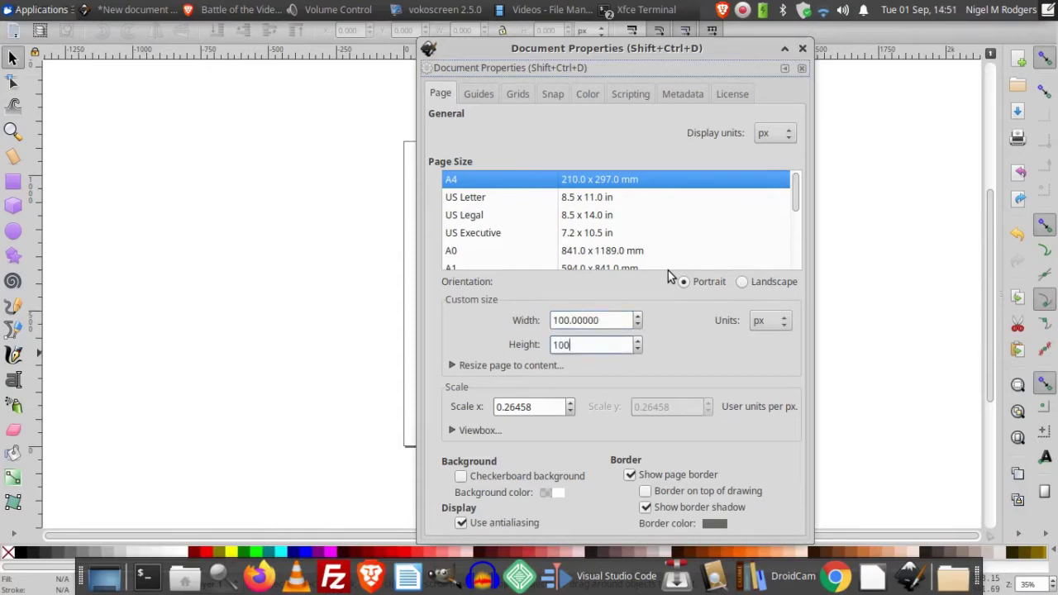
key(Tab)
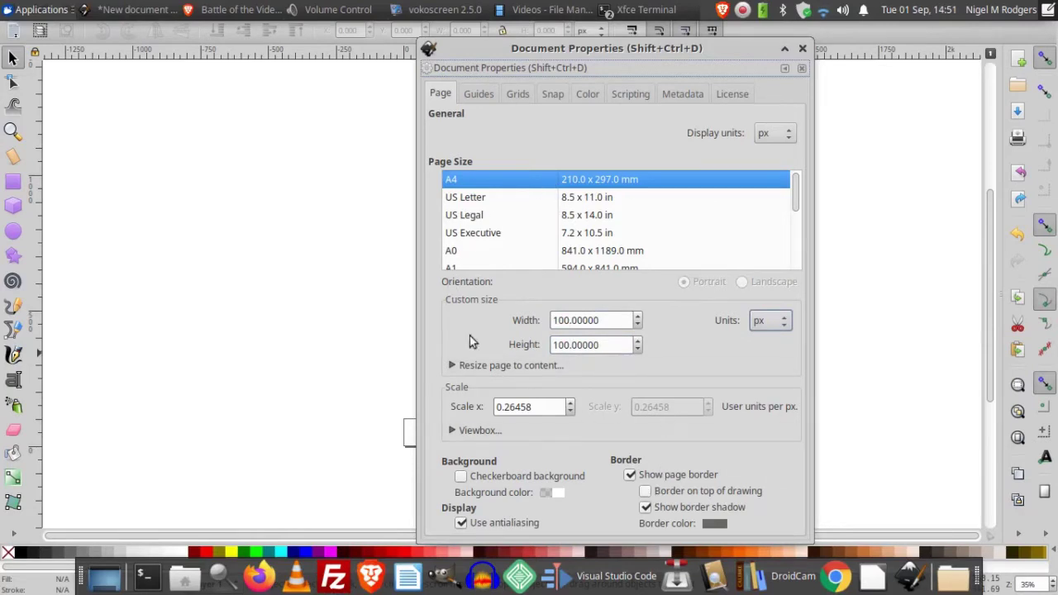
Step: Turn off the page border shadow and close the document properties
drag(548, 50, 701, 45)
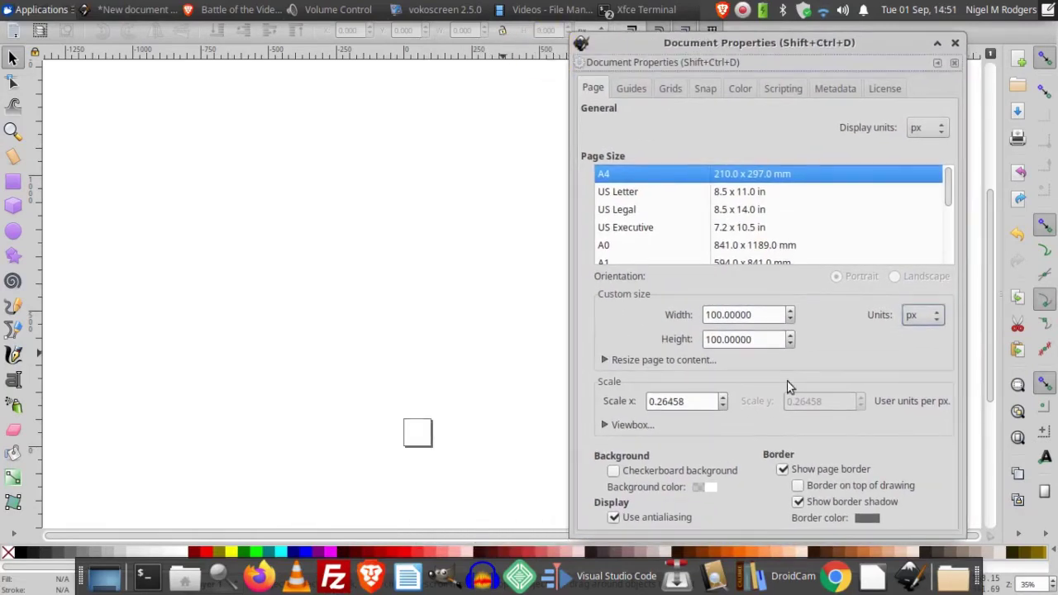
click(798, 502)
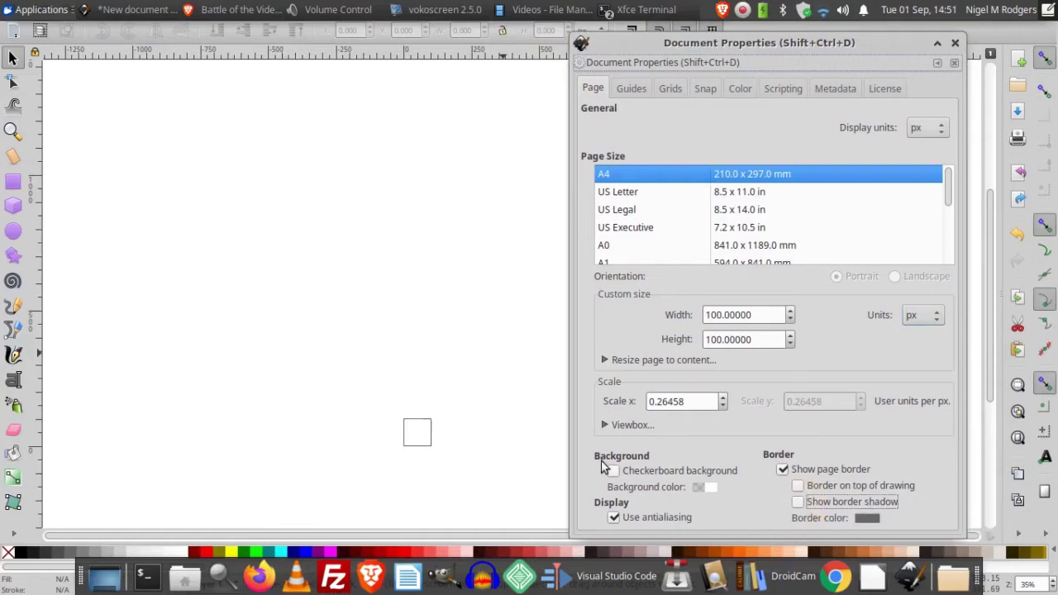
click(955, 42)
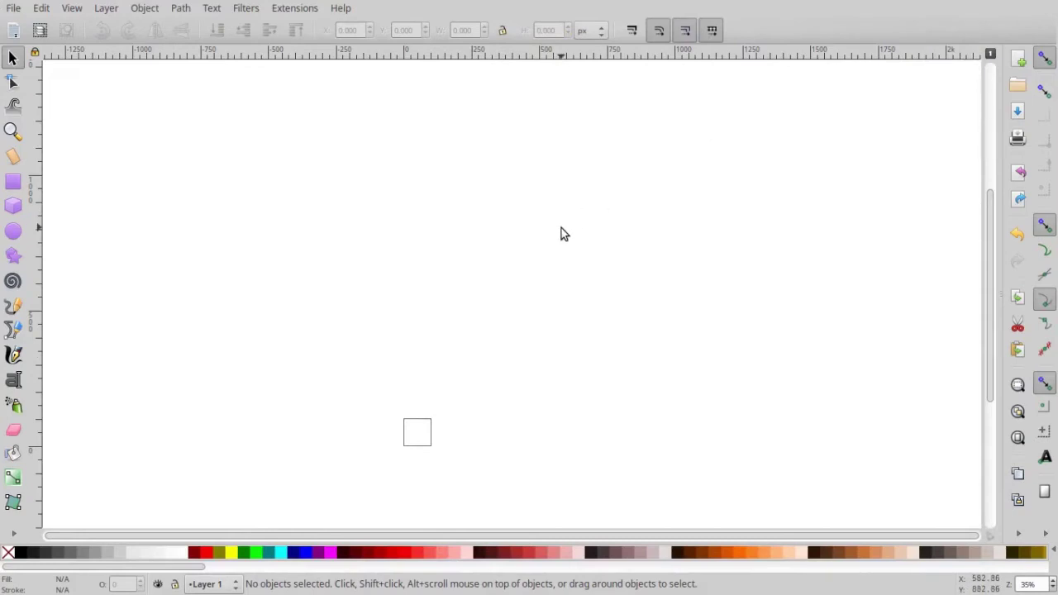
key(5)
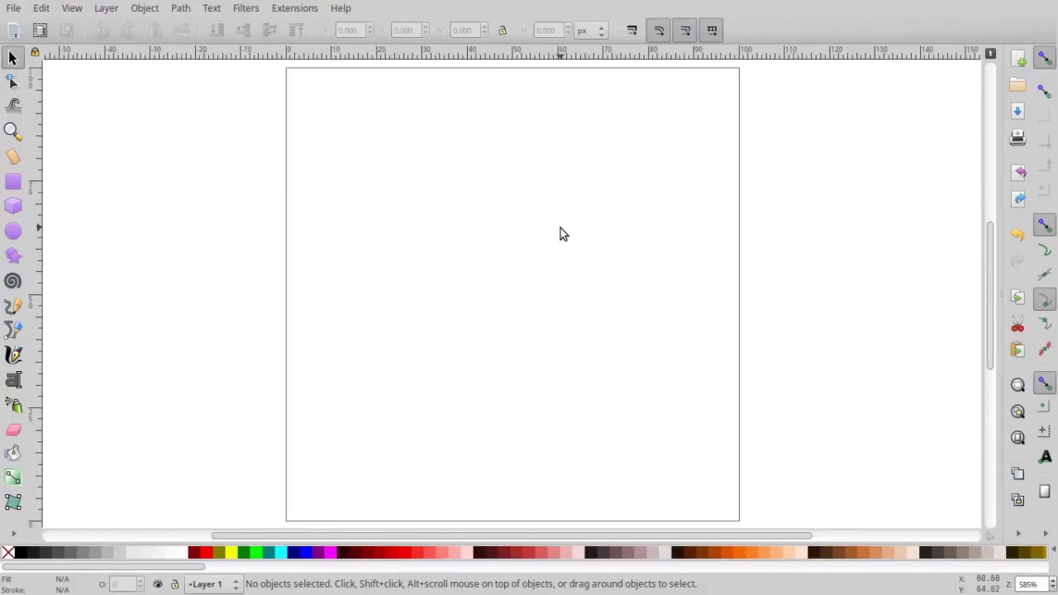
key(ctrl)
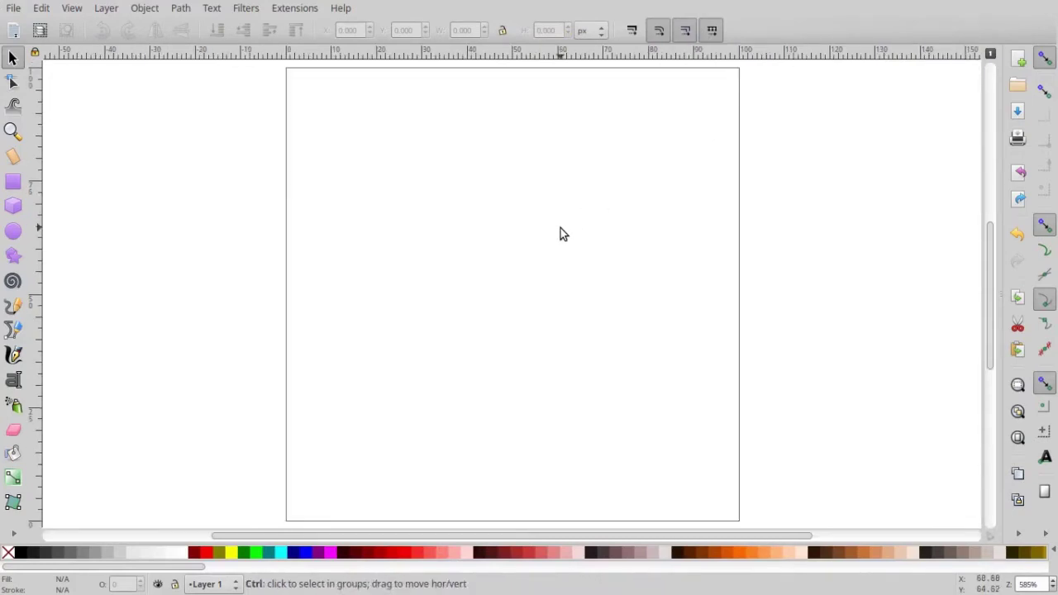
scroll(565, 250, down, 1)
scroll(565, 250, down, 1)
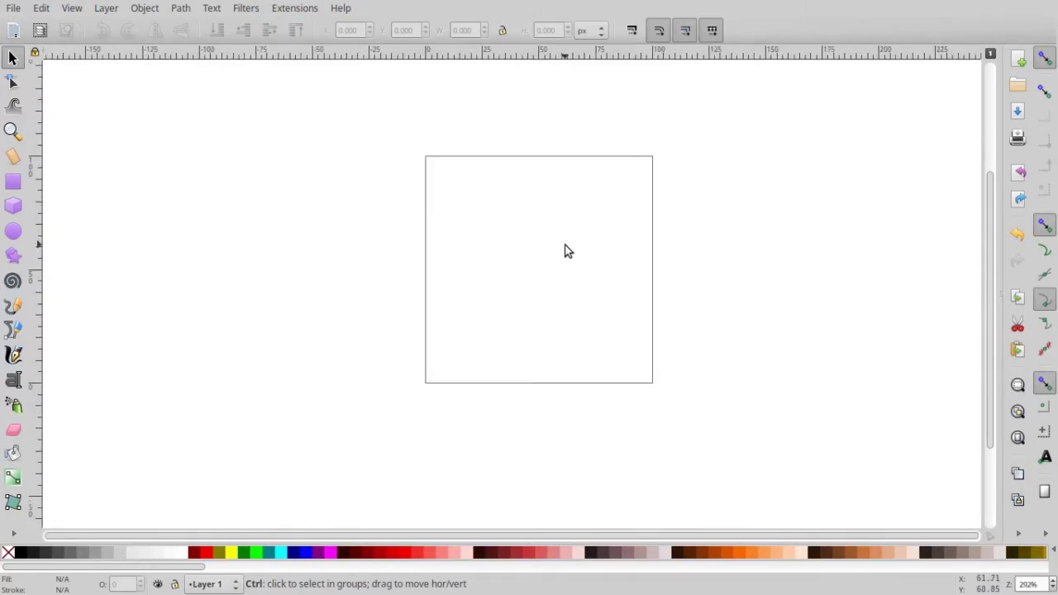
scroll(566, 251, down, 1)
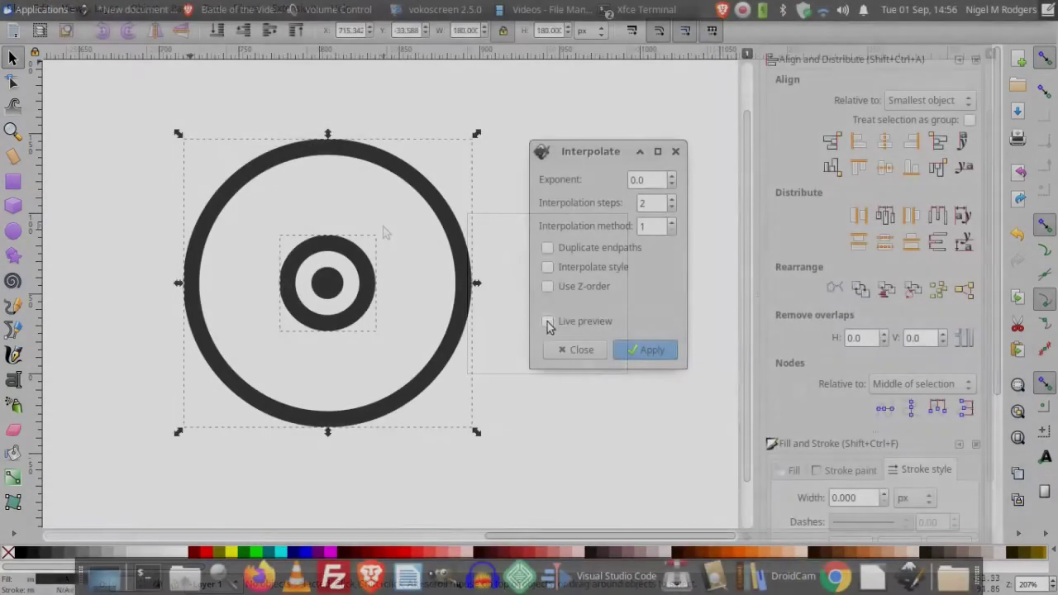
Step: Interpolate two steps with method 1 between the inner and outer rings, and likewise between the inner and outer squares
click(548, 321)
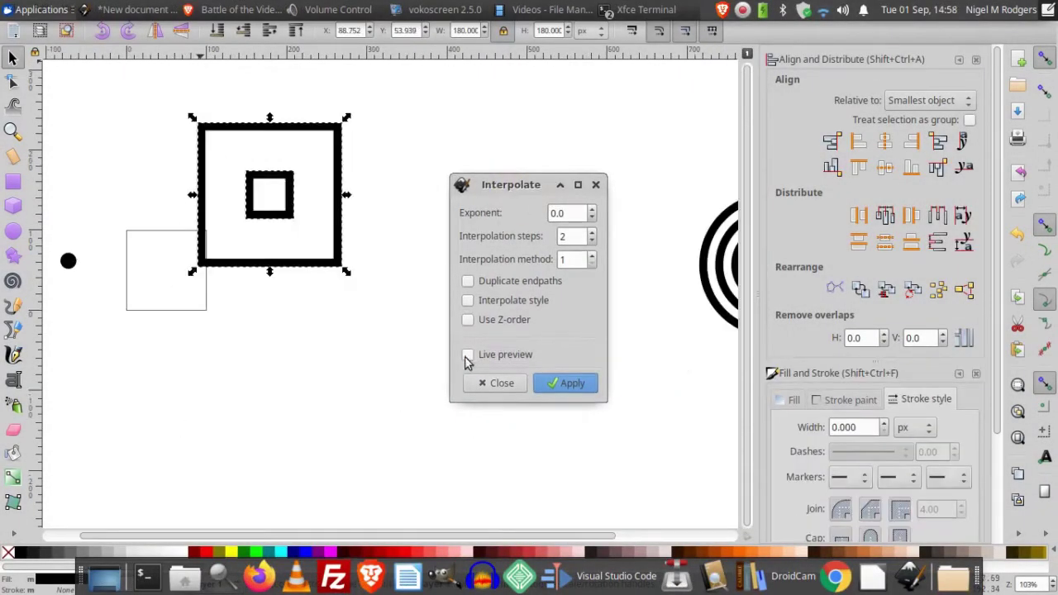
click(468, 354)
click(566, 383)
click(496, 382)
Step: Place the black dot at the centre of the concentric squares
key(alt+o)
click(392, 87)
drag(68, 261, 274, 199)
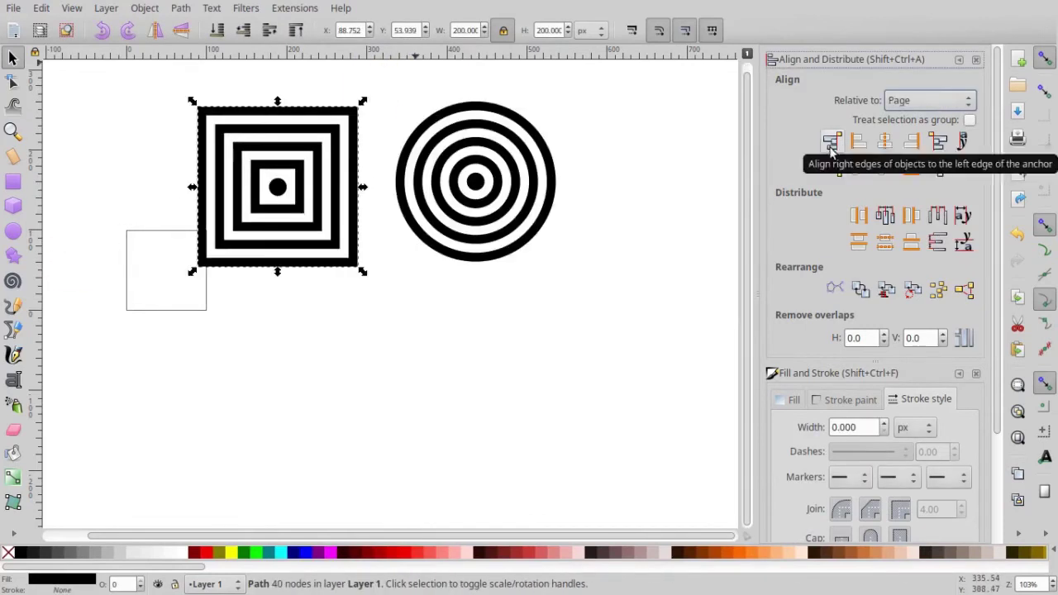
Step: Centre the square pattern on the page's lower-left corner and align the circle pattern's bottom and left edges to the page
drag(307, 182, 155, 306)
click(472, 177)
drag(472, 177, 212, 224)
click(911, 167)
click(858, 141)
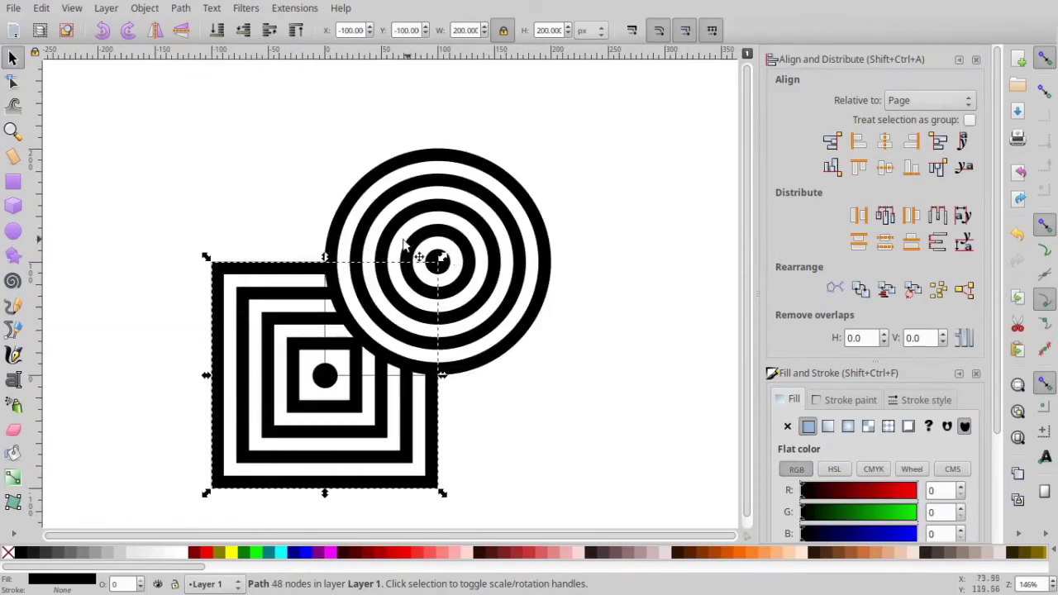
Step: Crop the overlapping circle and square patterns to the page-sized grey square with a path intersection
shift+click(357, 217)
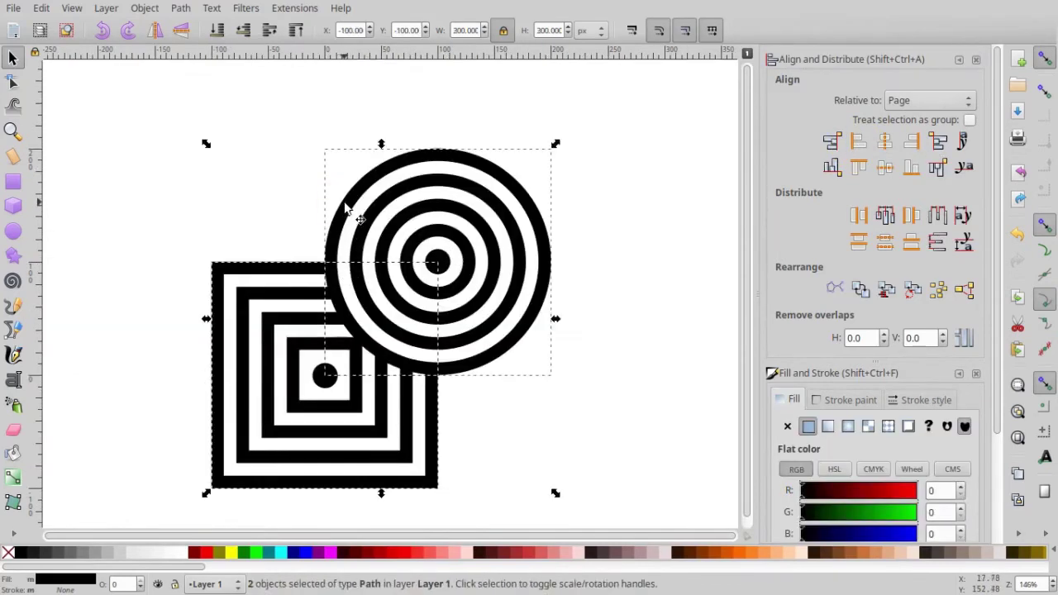
click(180, 7)
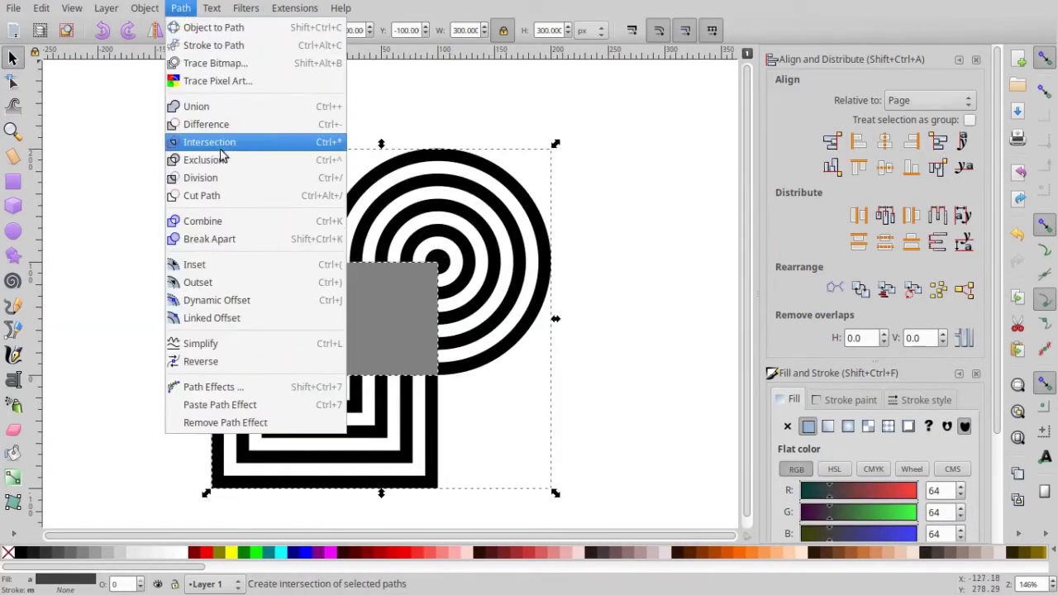
click(194, 144)
Step: Duplicate the cropped tile and snap the copies together into a two-by-two block
key(ctrl+d)
drag(379, 355, 562, 206)
key(ctrl+a)
key(ctrl+d)
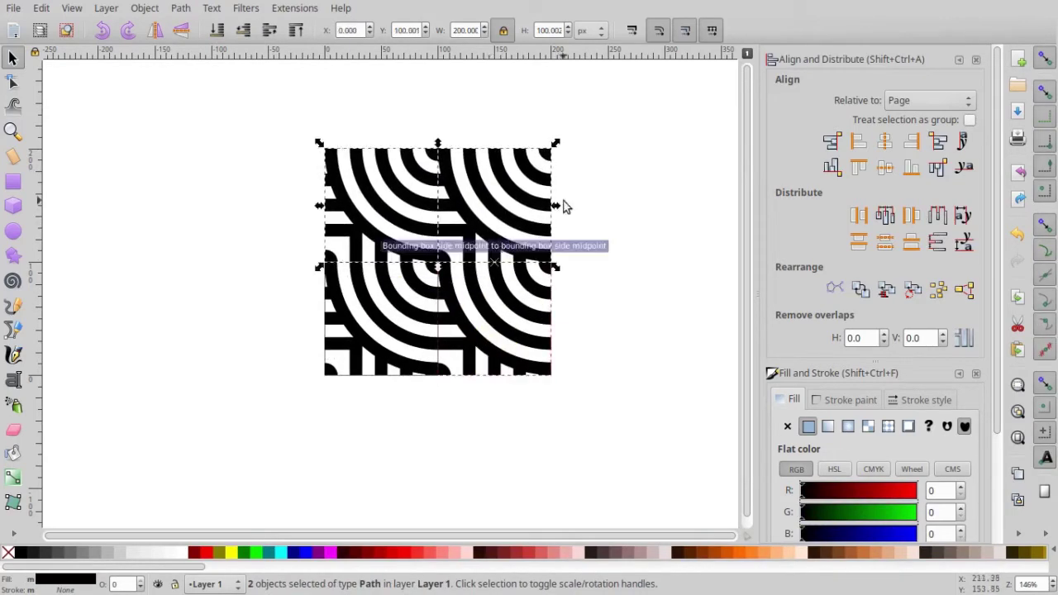
scroll(610, 218, down, 2)
drag(309, 170, 496, 358)
Step: Duplicate the two-by-two block sideways and upward to build a four-by-four pattern
key(ctrl+d)
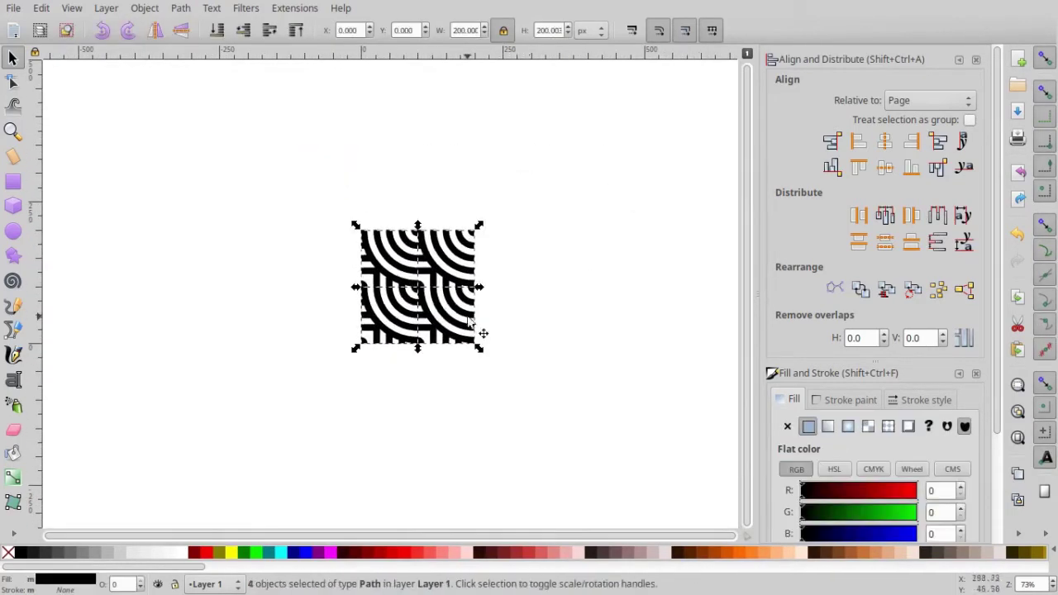
drag(414, 286, 527, 285)
key(ctrl+a)
key(ctrl+d)
drag(526, 285, 526, 172)
click(642, 259)
Step: Undo the recent tile duplications and moves
key(ctrl+z)
key(ctrl+z)
key(ctrl+z)
key(ctrl+z)
key(ctrl+z)
key(ctrl+z)
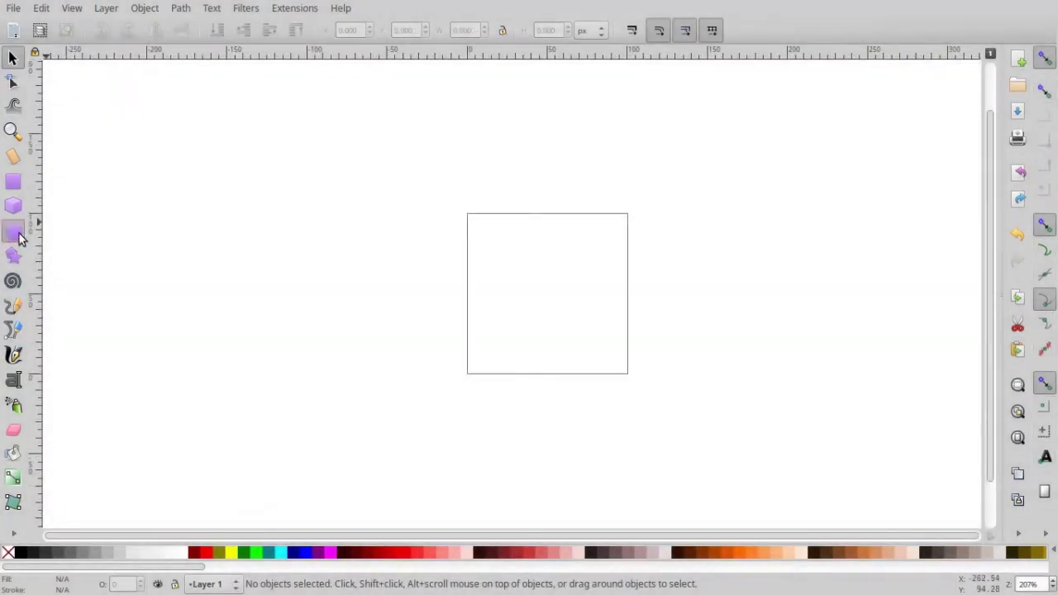
Step: Draw a circle about 56 px in diameter on the empty canvas beside the page
click(14, 232)
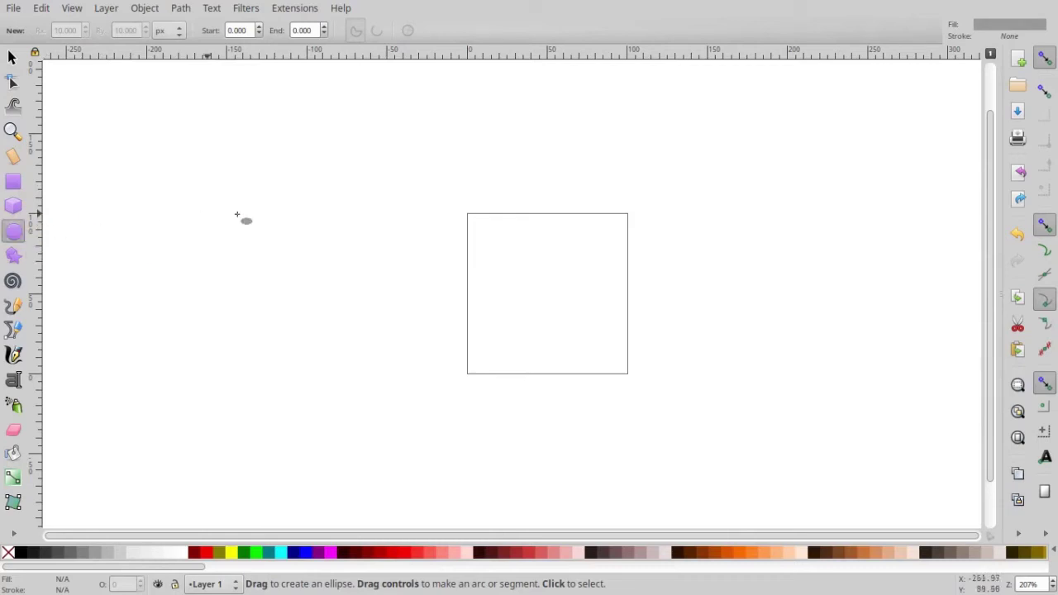
key(ctrl)
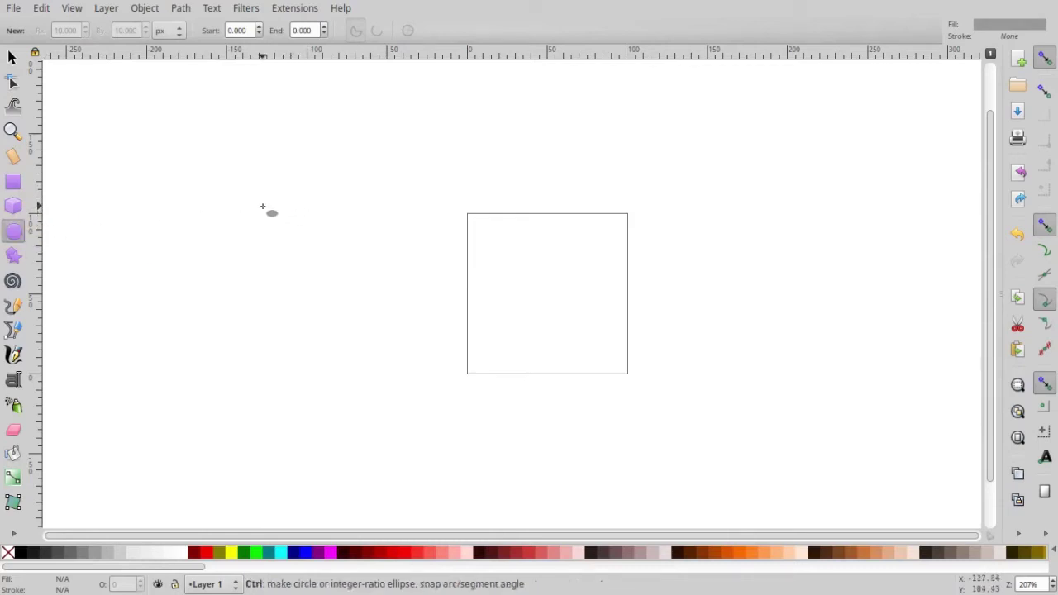
drag(261, 205, 348, 302)
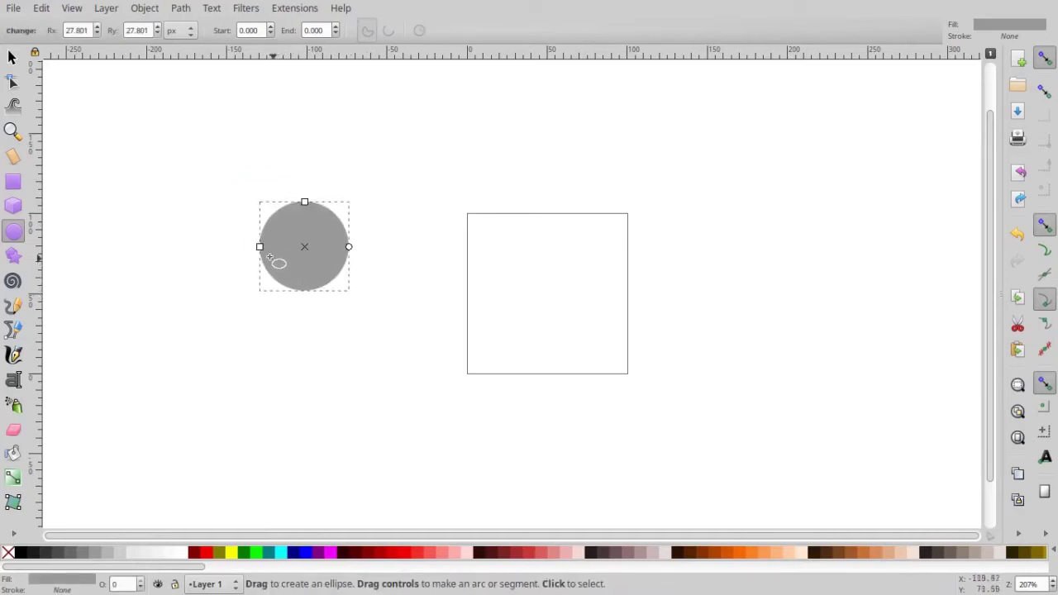
Step: Lock the circle's width-to-height ratio and set its width to 20 px
click(14, 59)
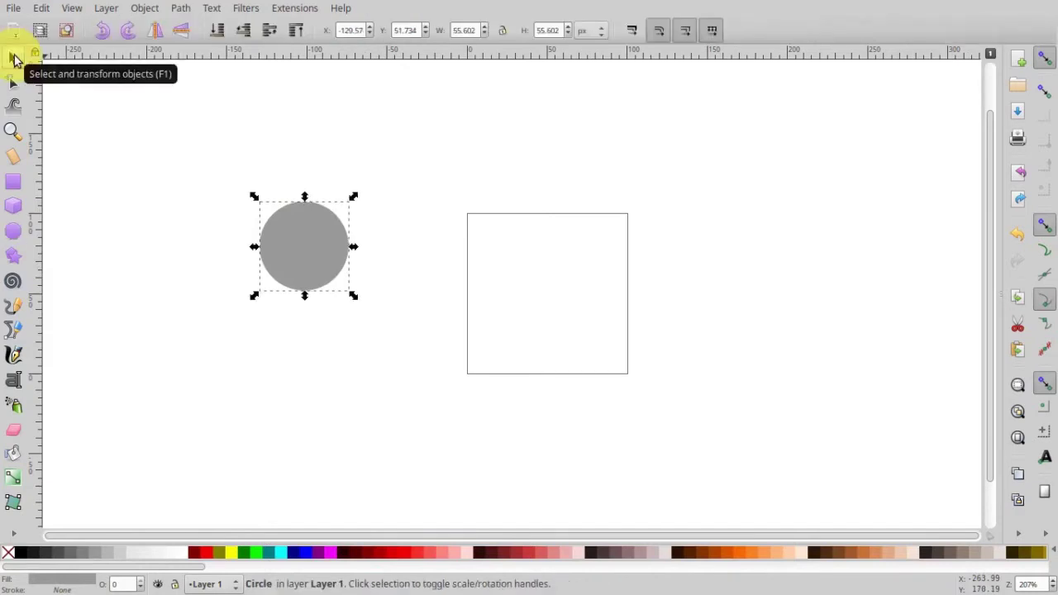
click(505, 32)
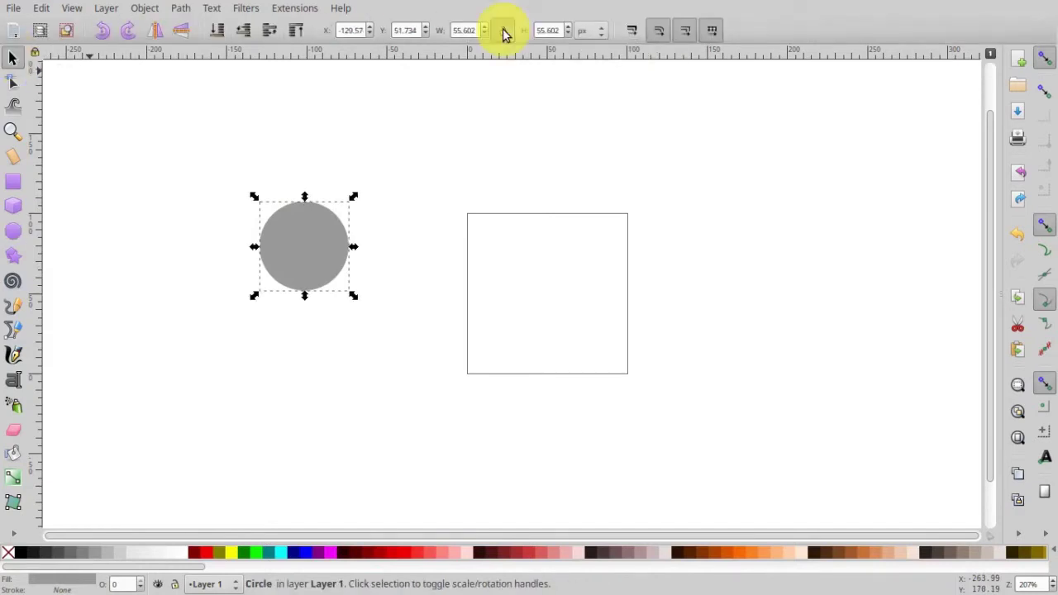
click(468, 33)
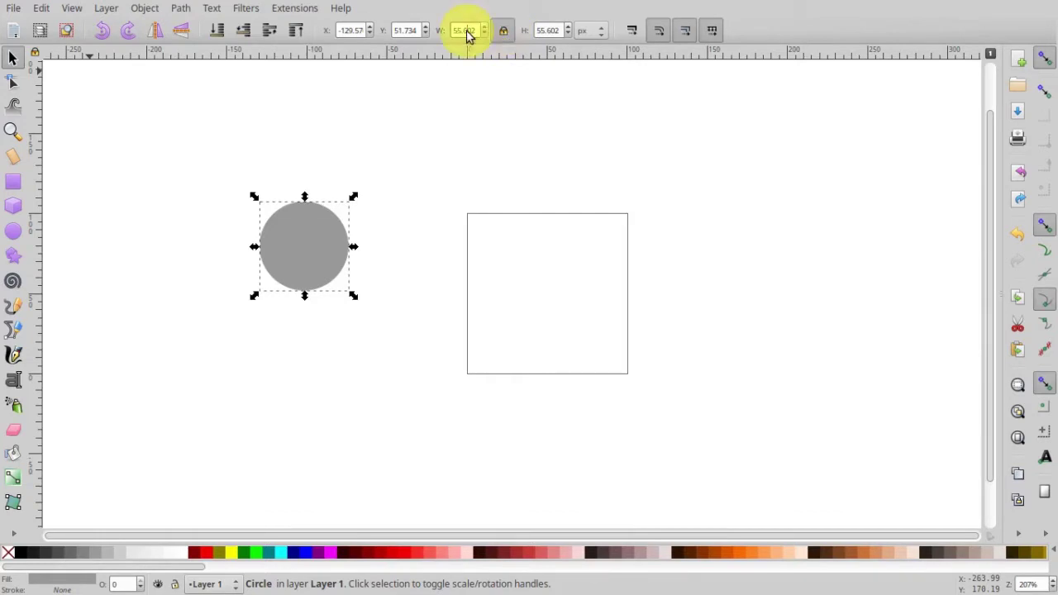
double_click(468, 33)
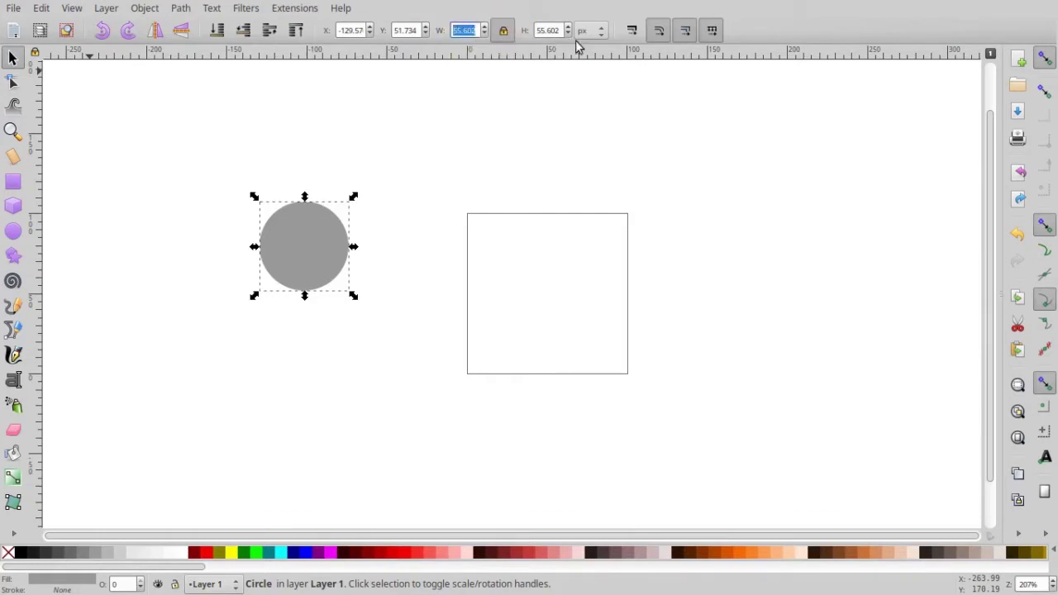
text(20)
key(Return)
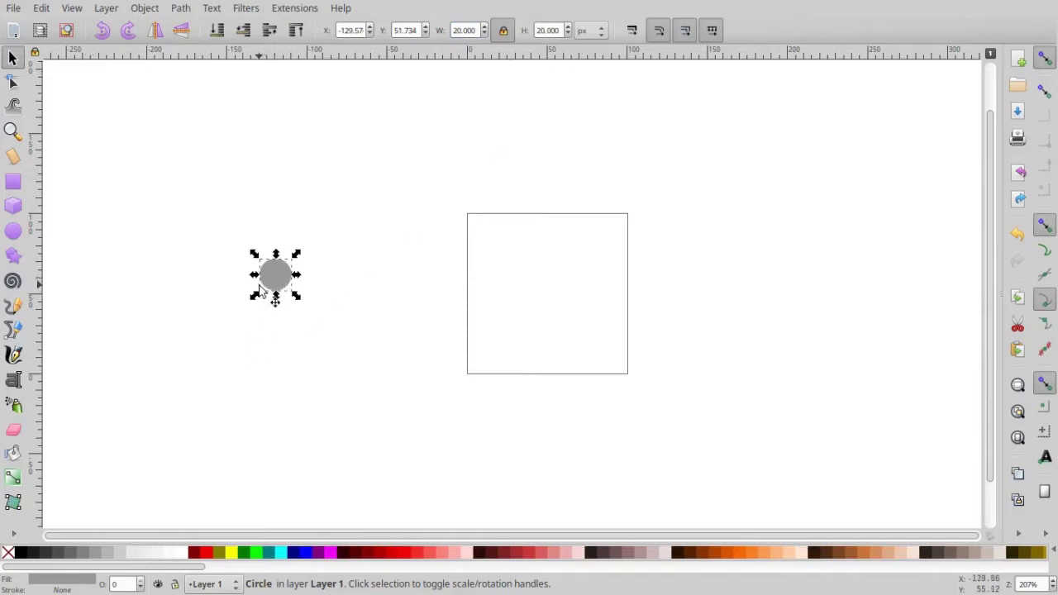
Step: Open the Fill and Stroke settings for the circle and give it a flat black fill
click(182, 8)
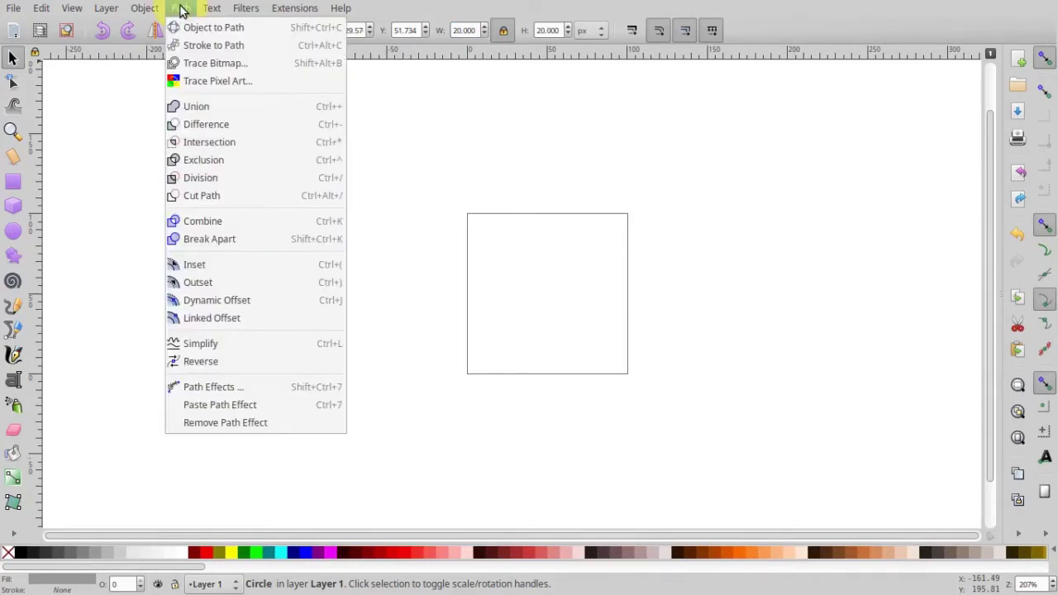
mouse_move(155, 10)
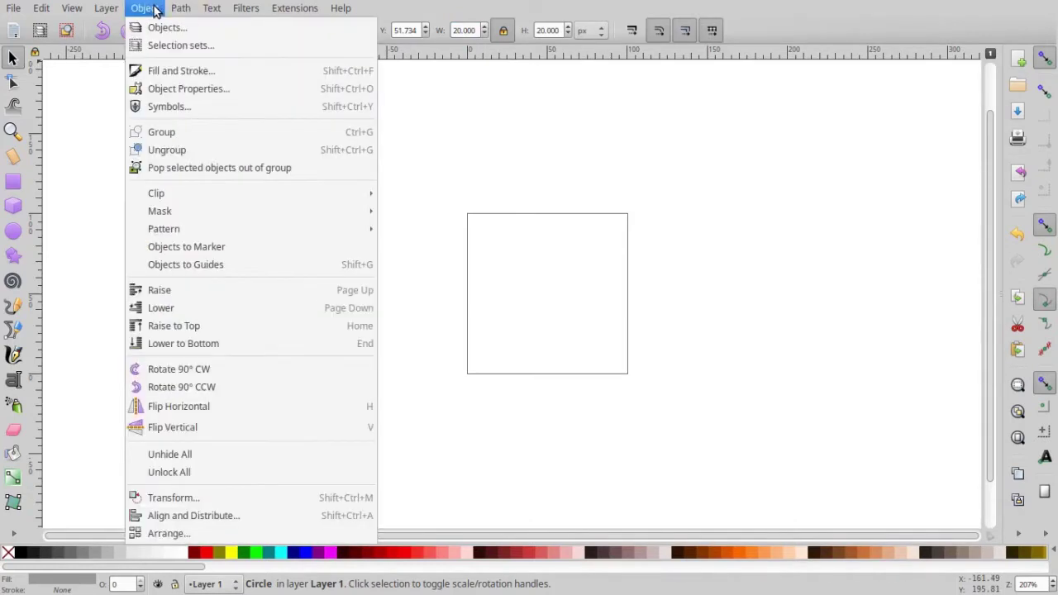
click(173, 73)
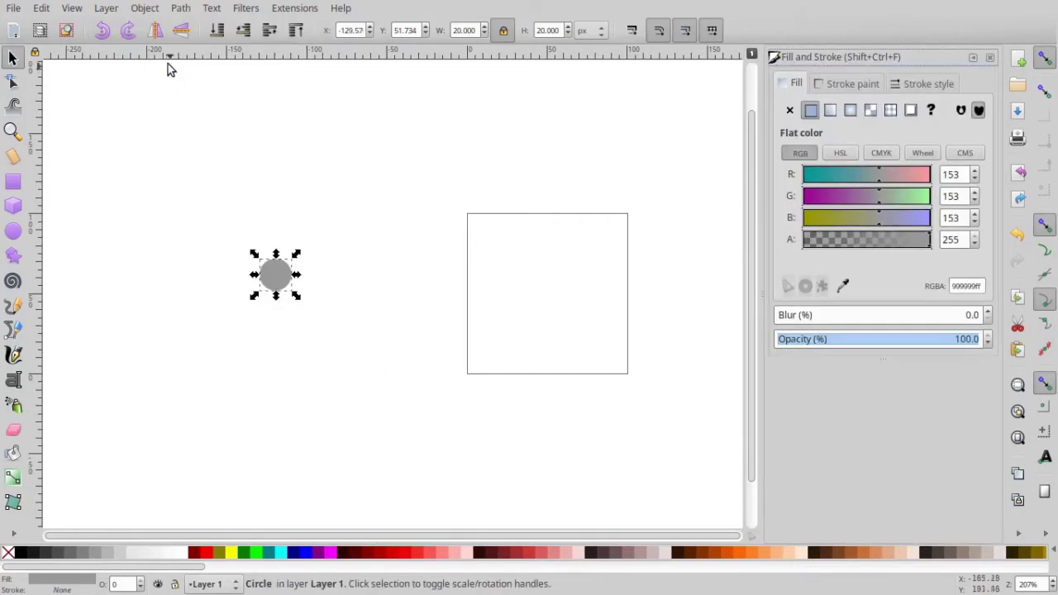
click(831, 82)
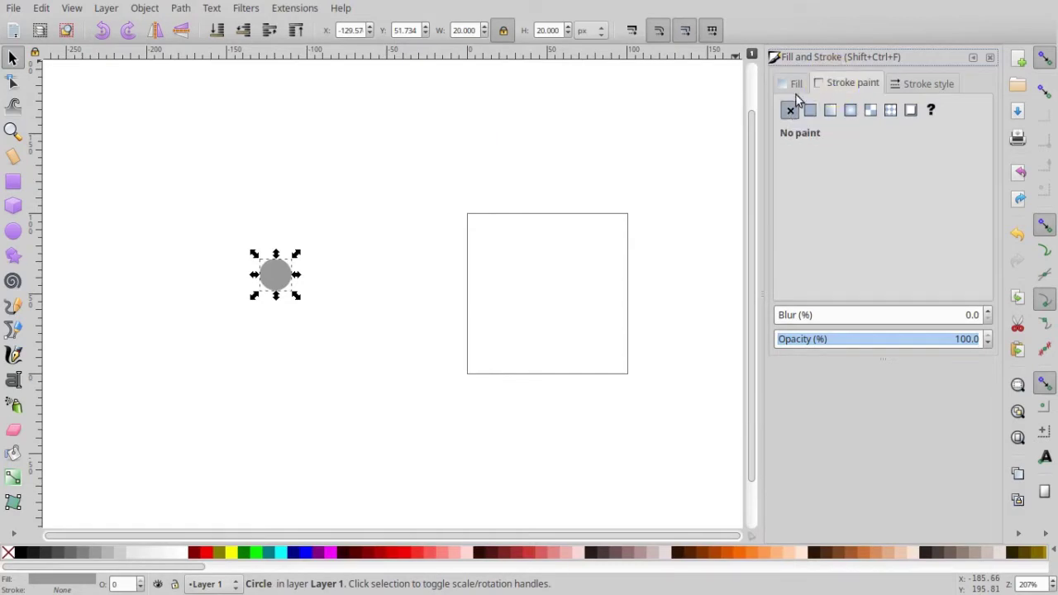
click(792, 84)
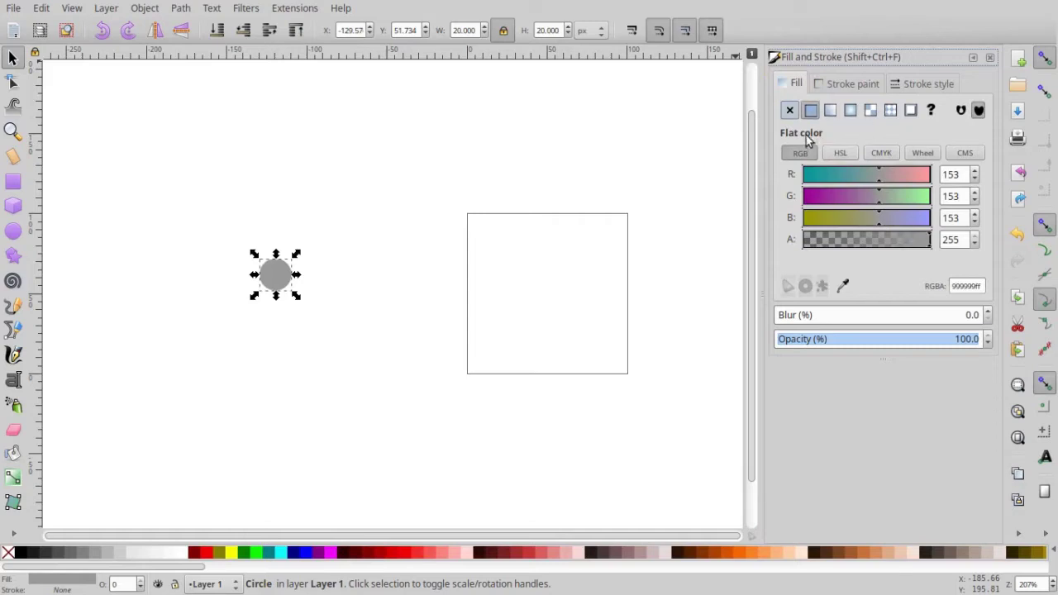
click(812, 114)
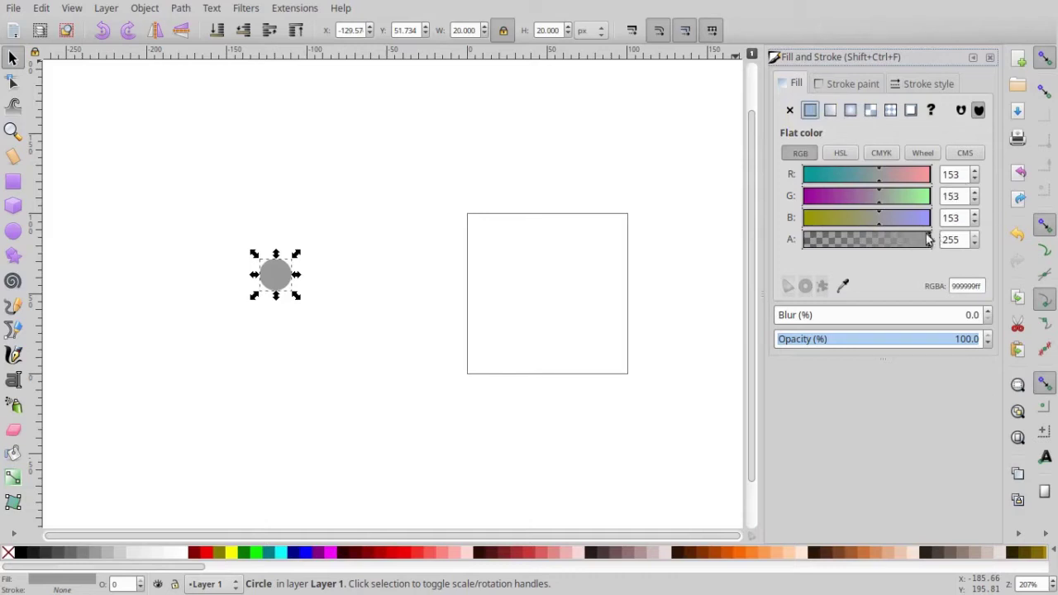
click(22, 553)
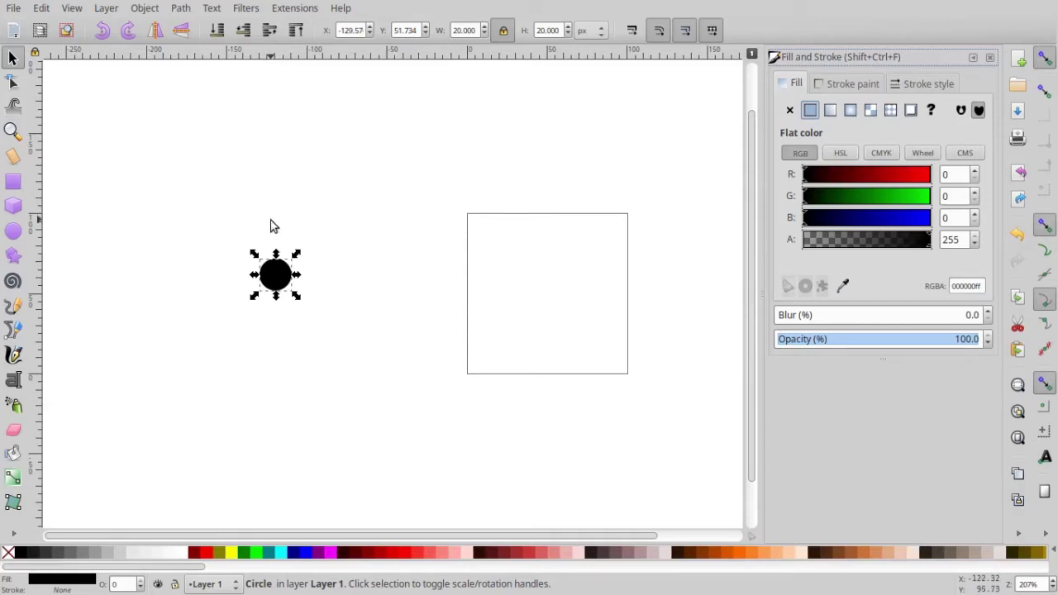
Step: Duplicate the black circle twice, placing one copy beside the original and the other on the page
key(ctrl+d)
drag(279, 283, 357, 285)
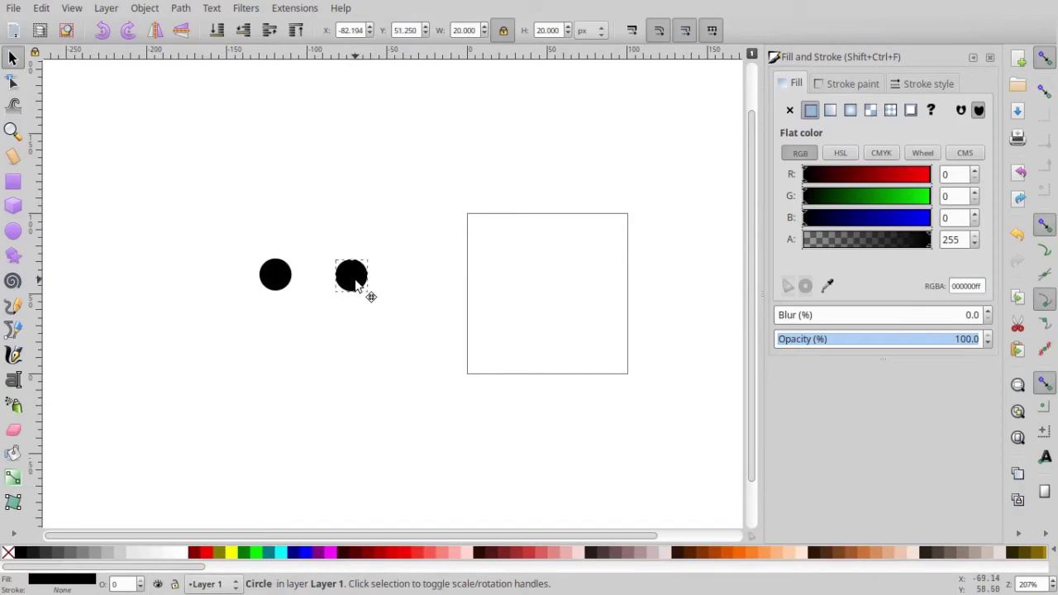
key(ctrl+d)
drag(356, 285, 540, 274)
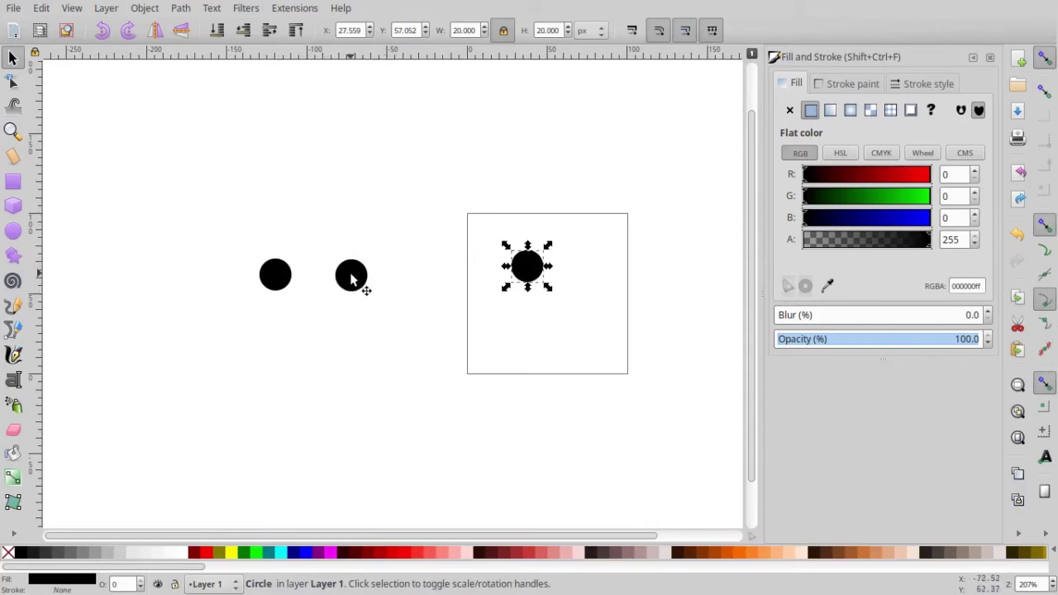
Step: Remove the fill from the circle on the page, give it a flat black stroke, and keep the stroke width unit as px
click(525, 270)
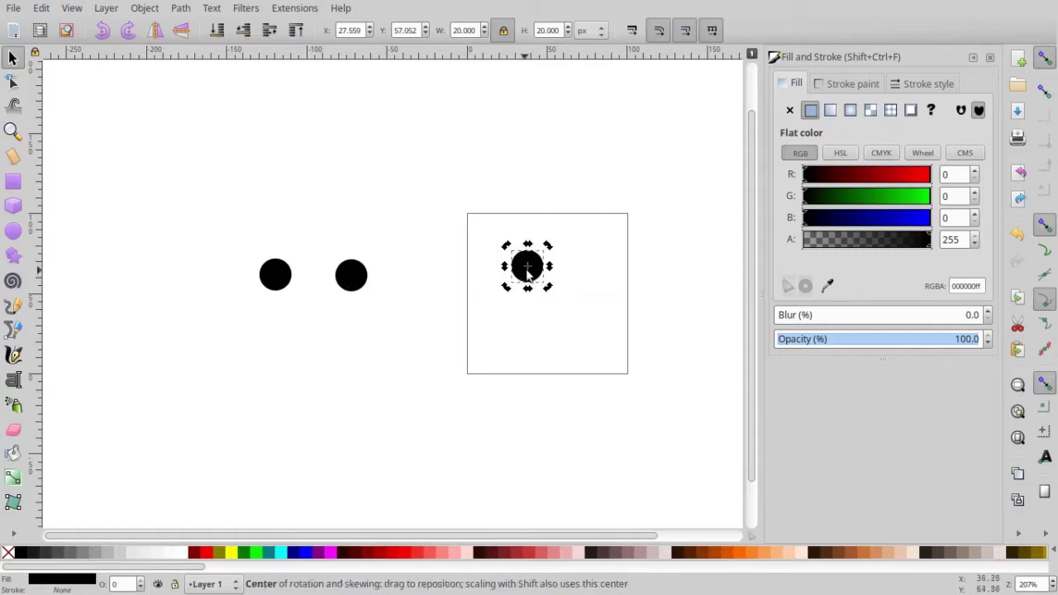
click(789, 111)
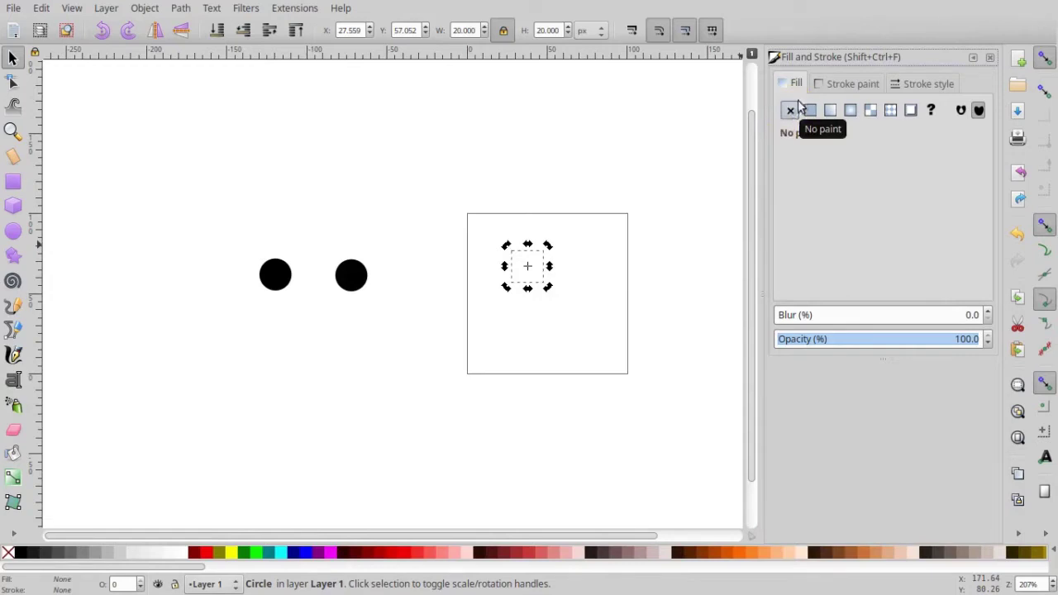
click(825, 82)
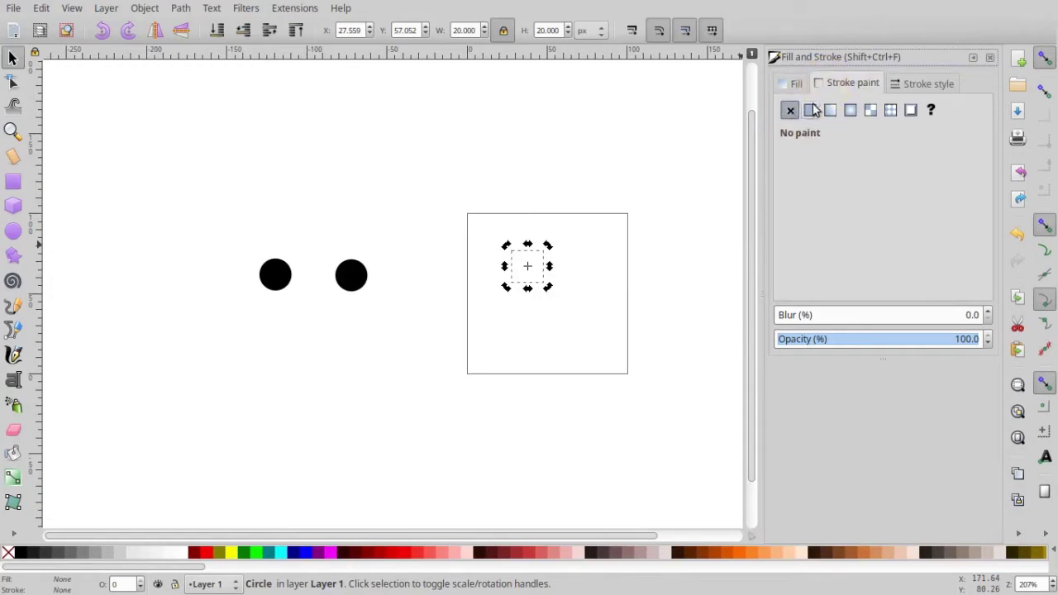
click(811, 111)
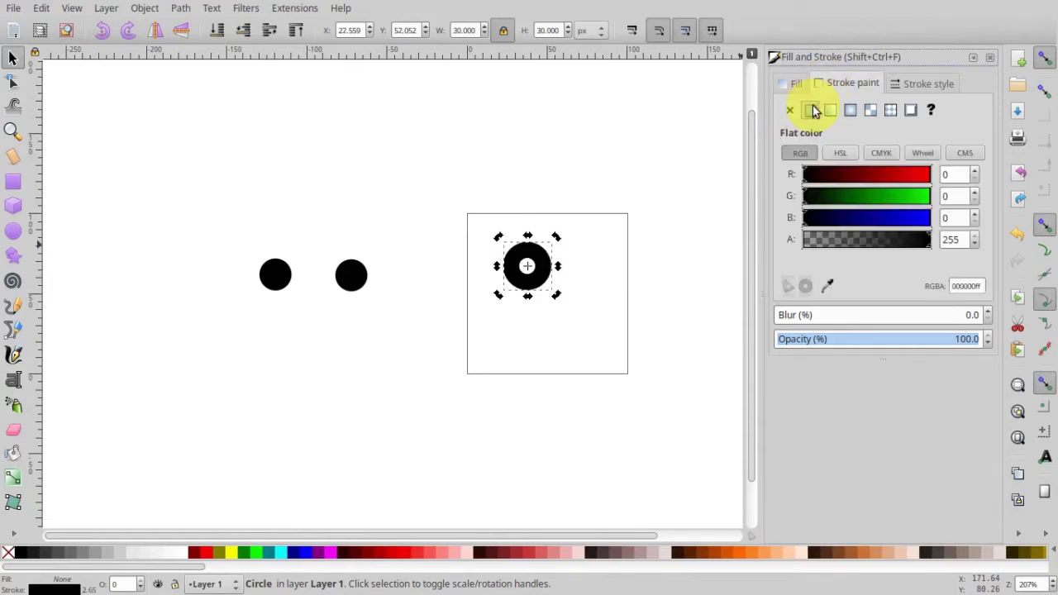
click(908, 83)
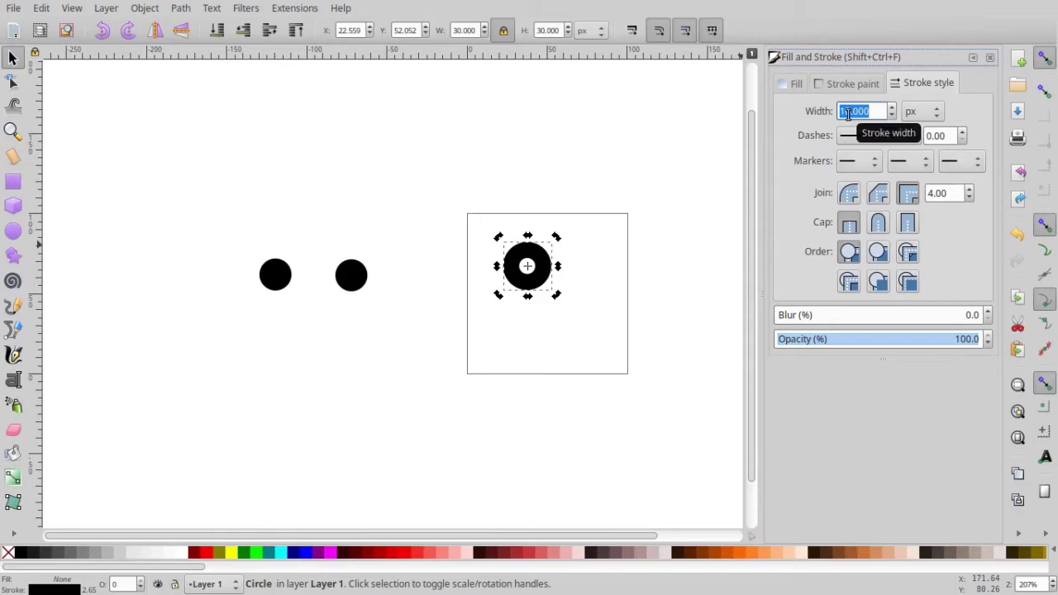
click(916, 111)
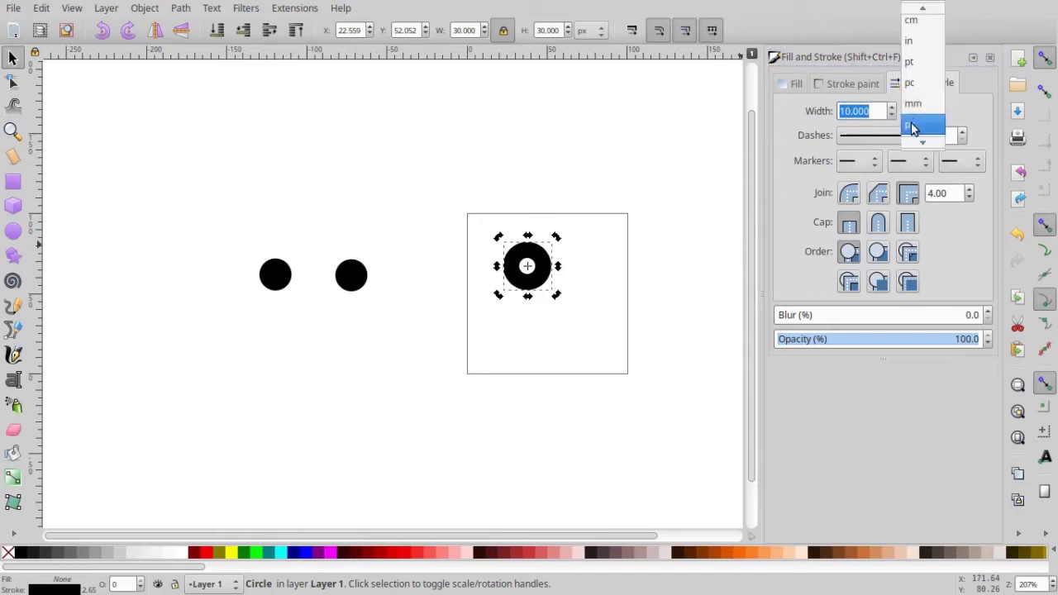
click(914, 128)
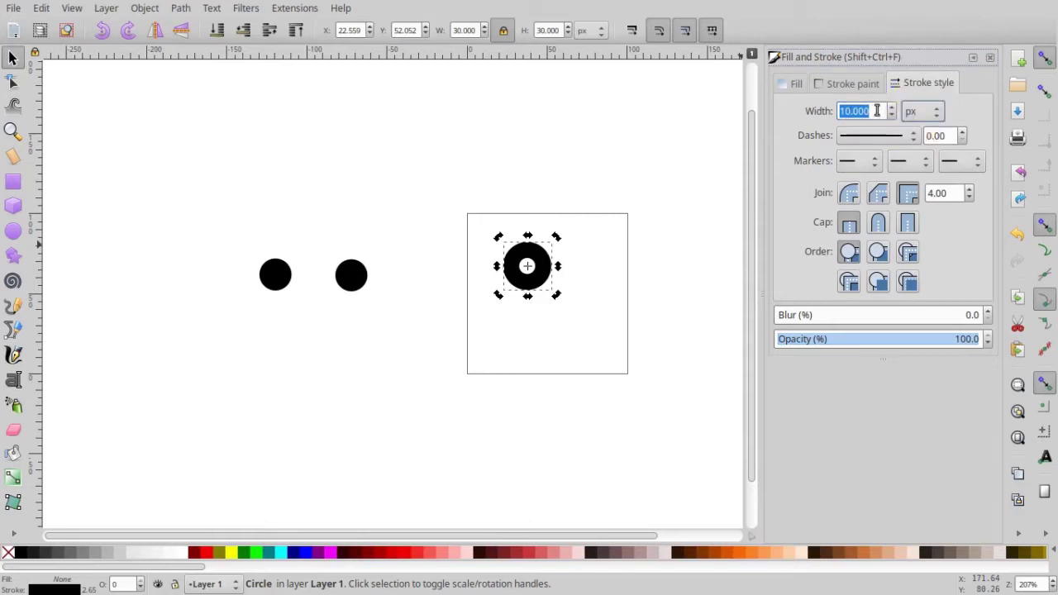
Step: Set the width of the ring on the page to 60 px with proportions locked
click(460, 29)
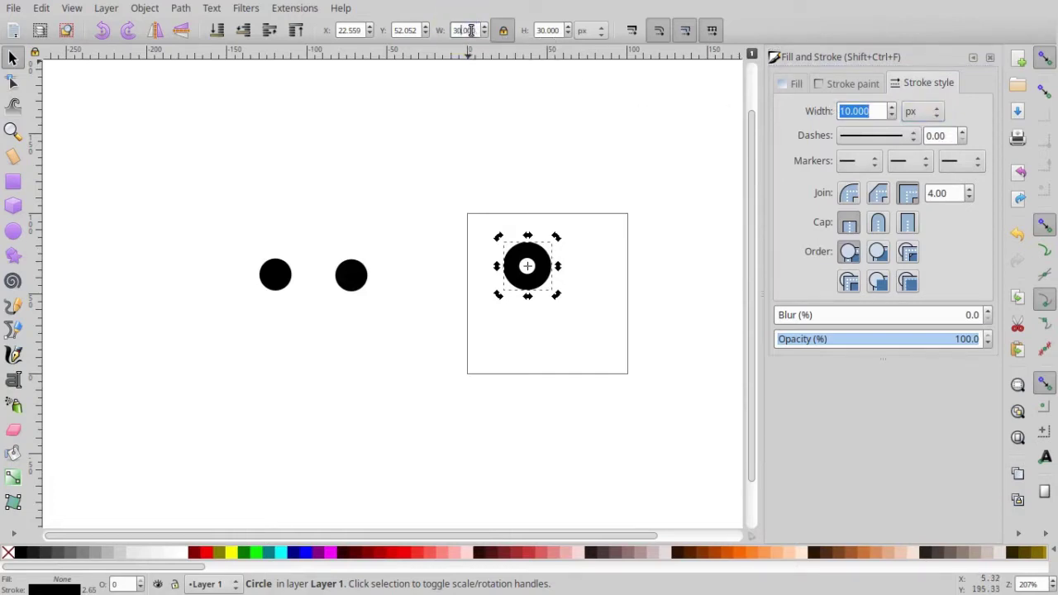
double_click(470, 29)
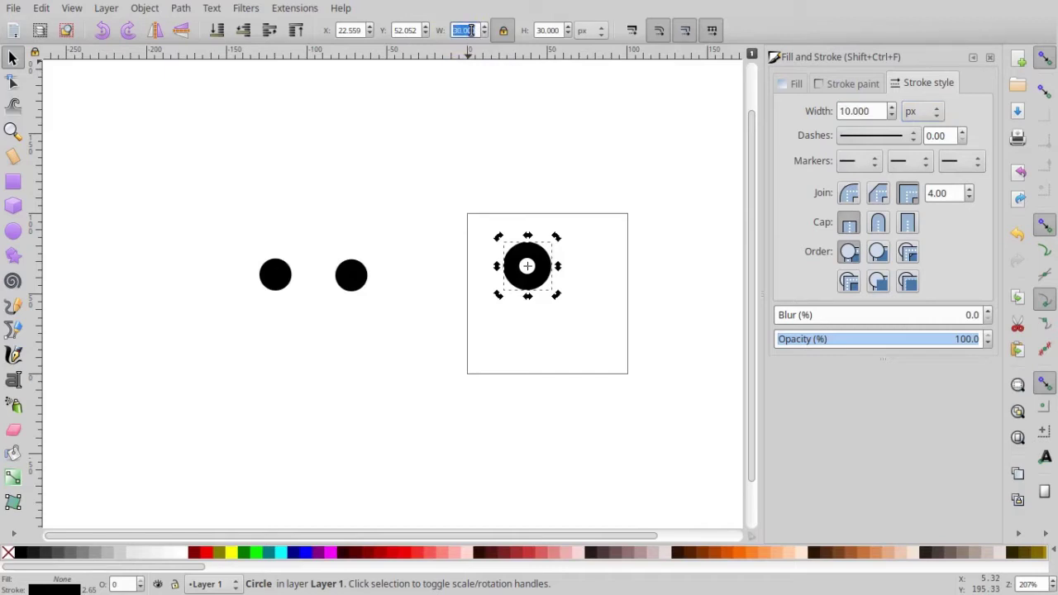
text(60)
key(Return)
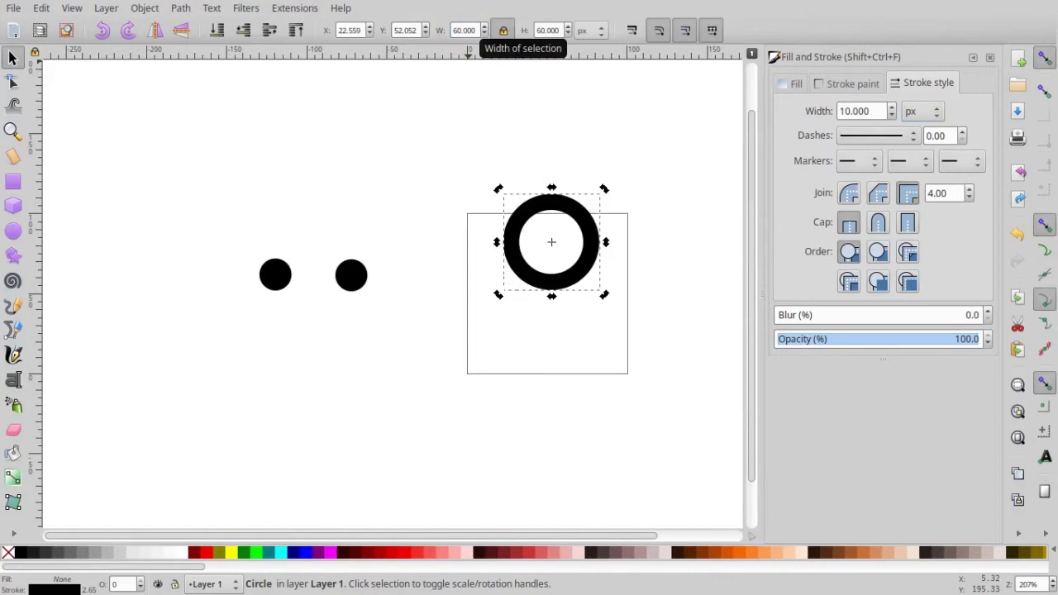
Step: Centre the ring on the original solid circle on both axes relative to the smallest object, and move the pair to empty canvas
shift+click(276, 275)
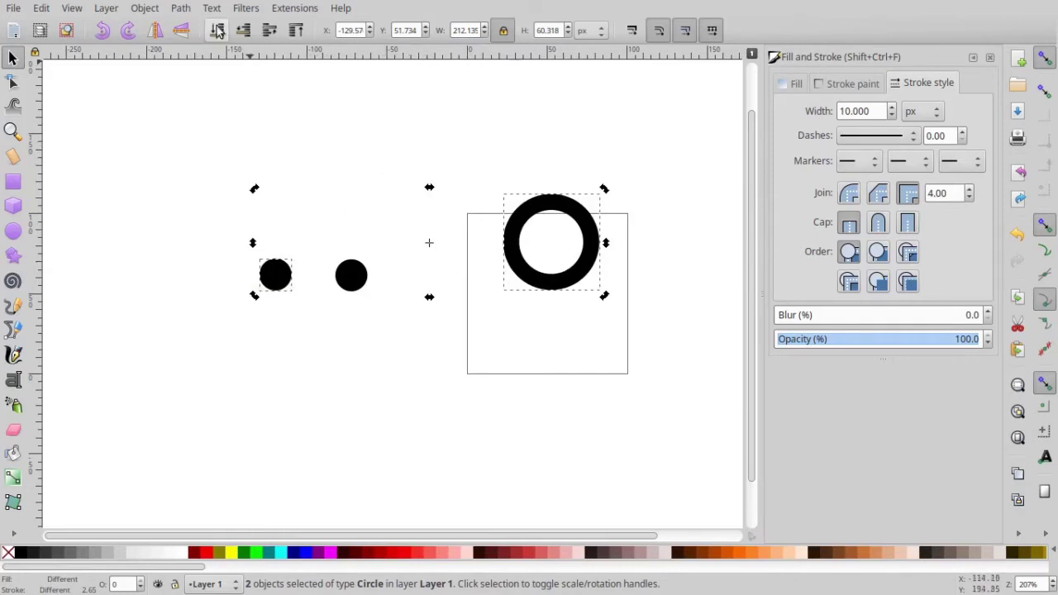
click(147, 10)
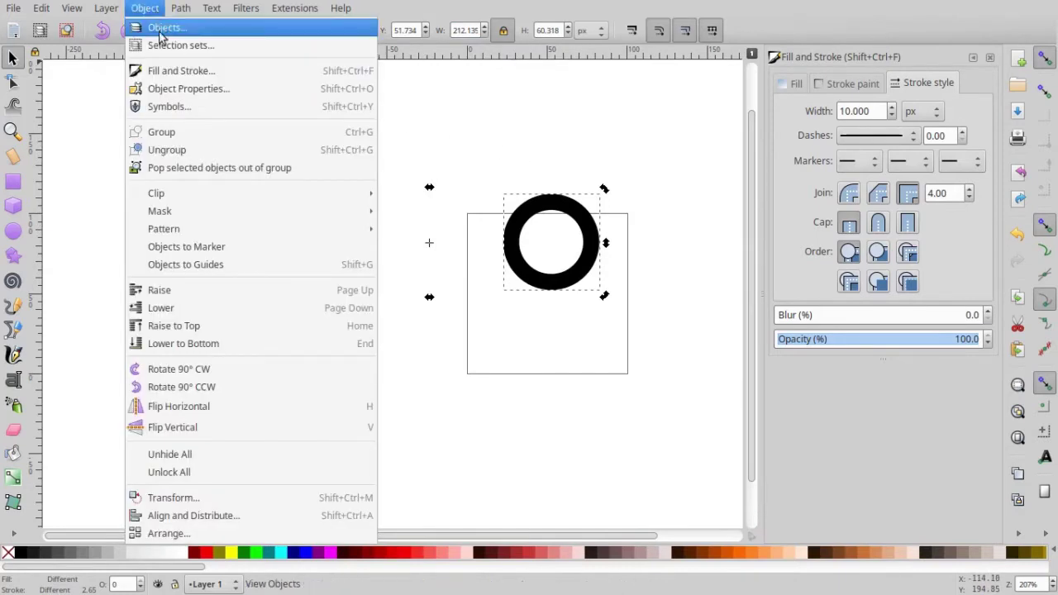
click(248, 515)
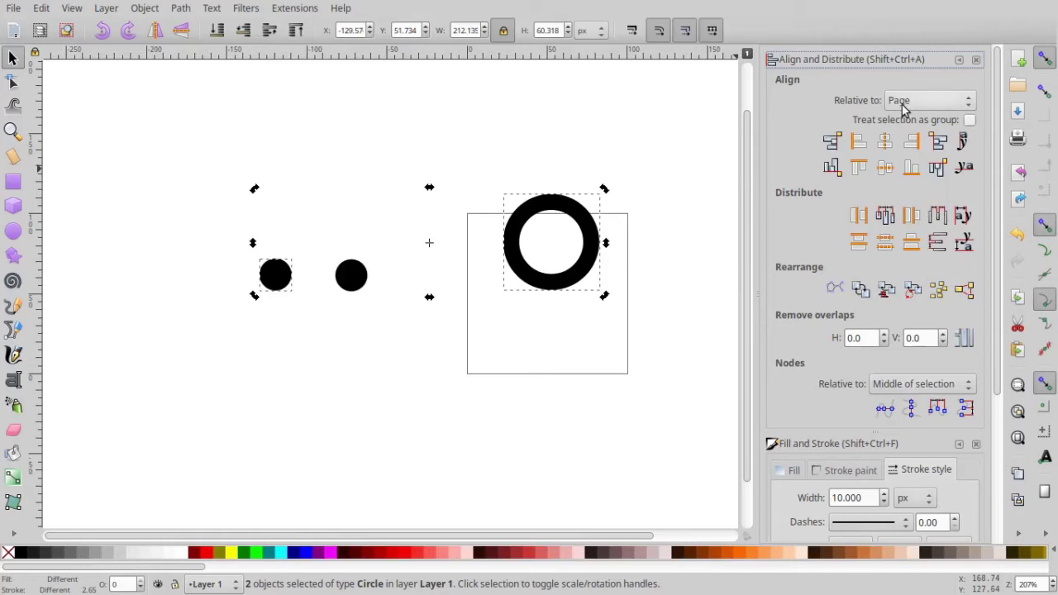
click(907, 106)
click(905, 79)
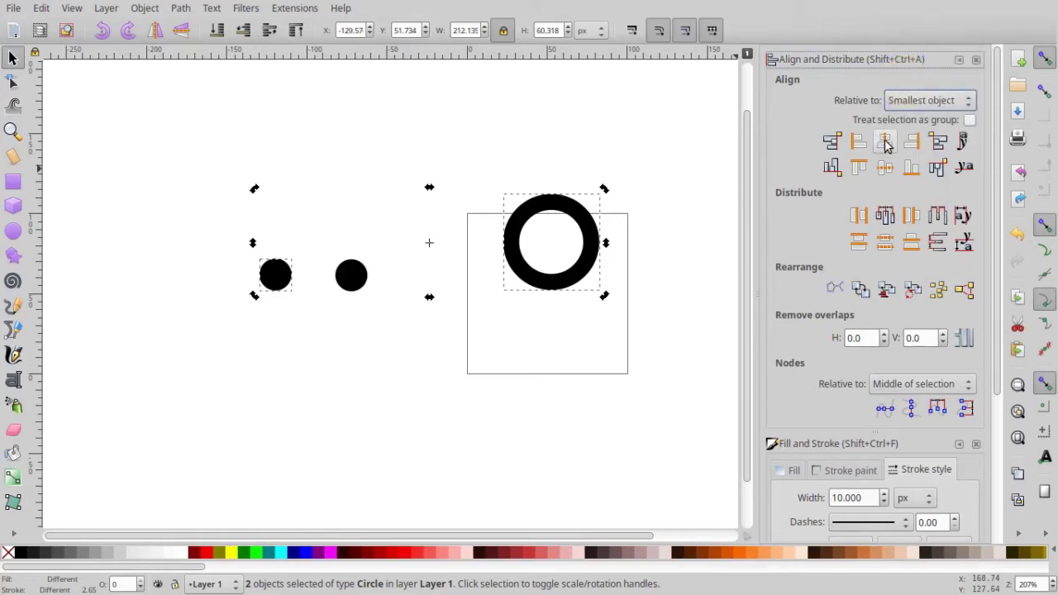
click(887, 145)
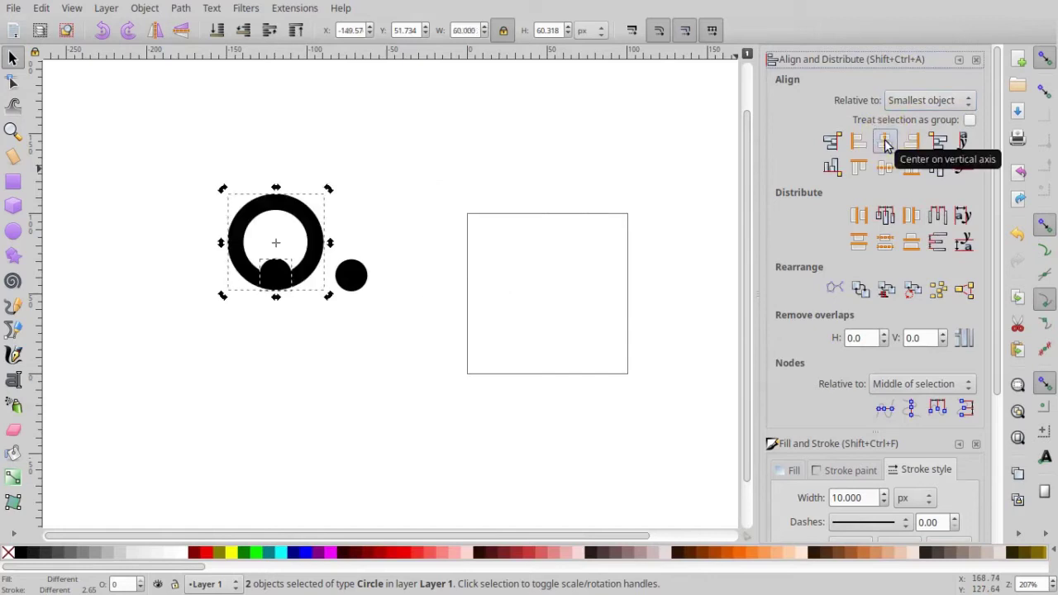
click(885, 167)
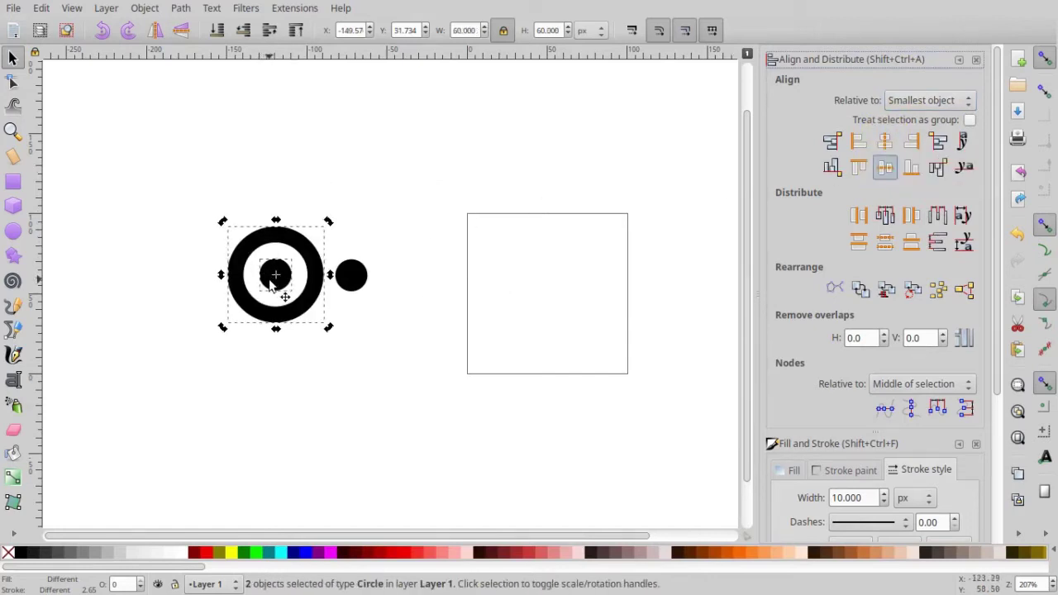
drag(276, 284, 327, 298)
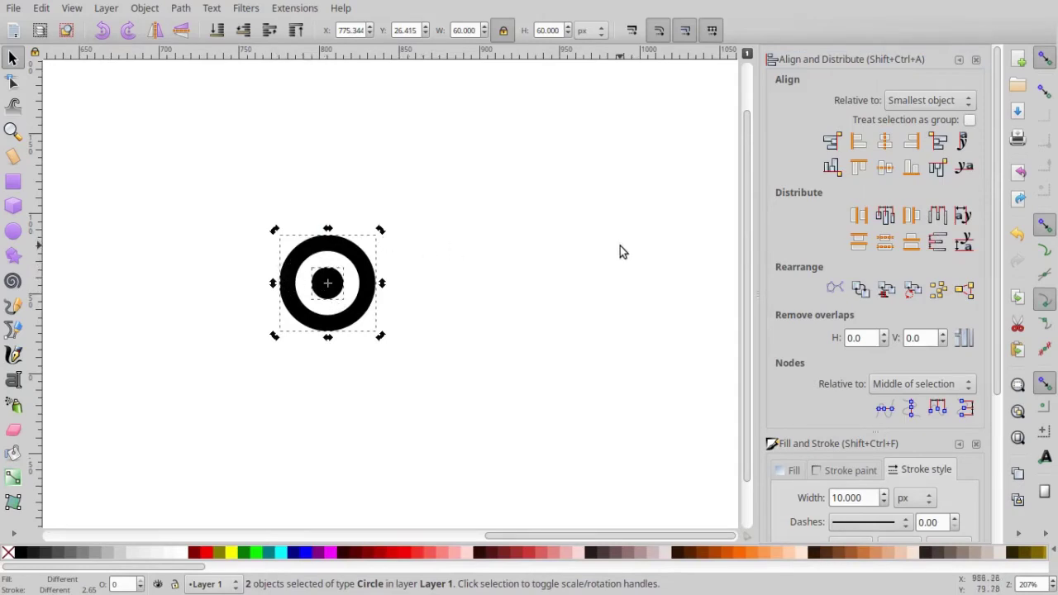
click(496, 248)
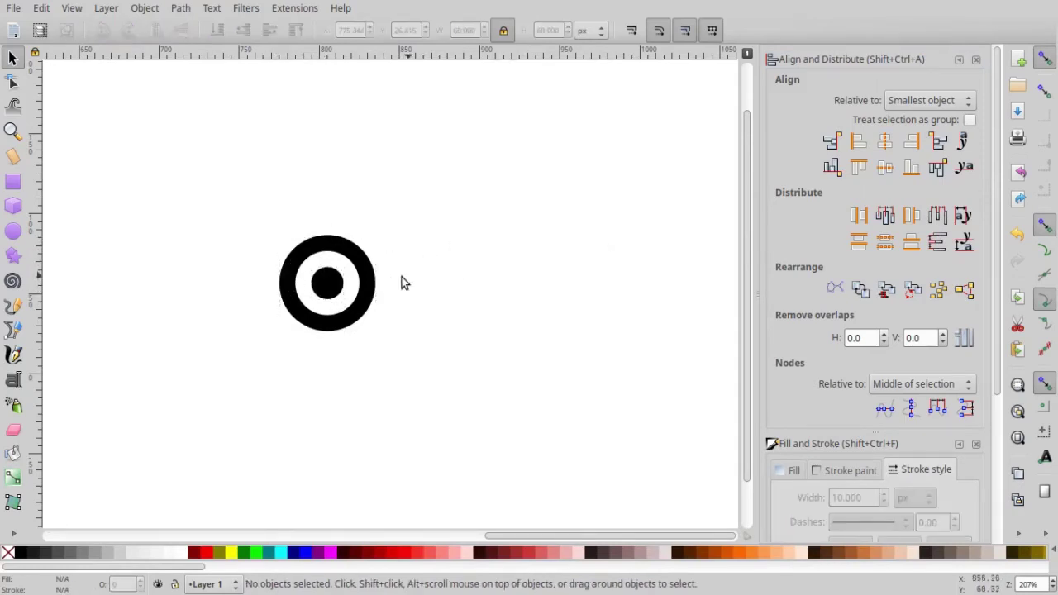
Step: Duplicate the ring around the solid circle and set the copy's width to 180 px with proportions locked
click(364, 285)
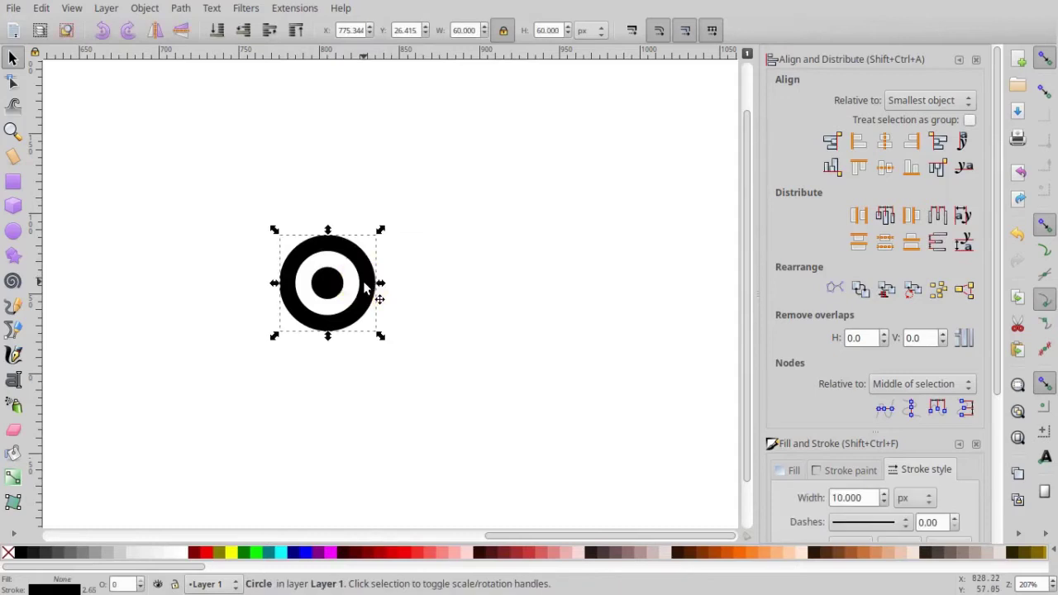
click(367, 283)
click(367, 282)
click(456, 31)
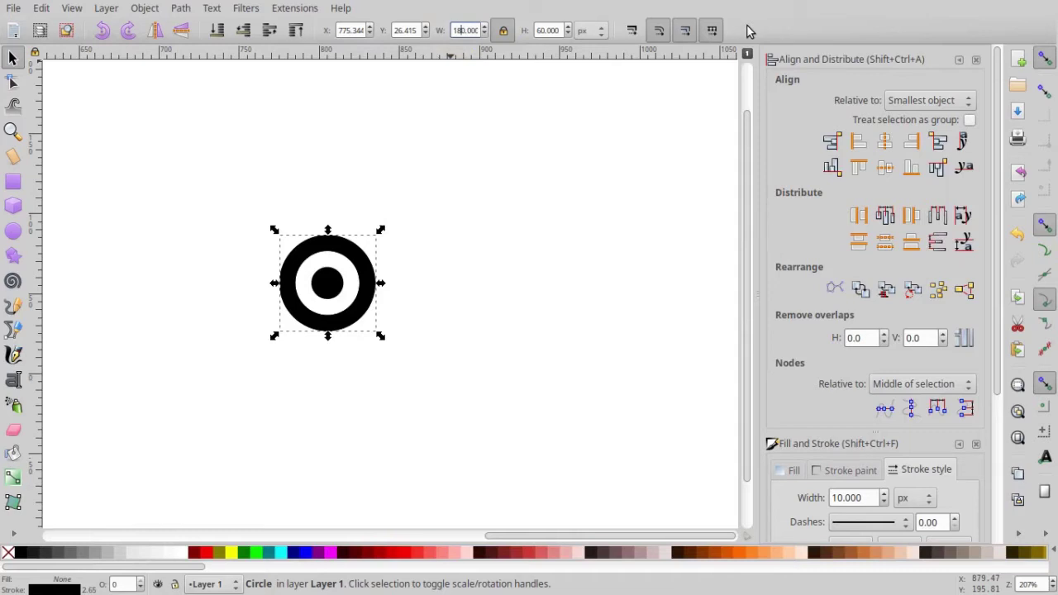
text(18)
key(Return)
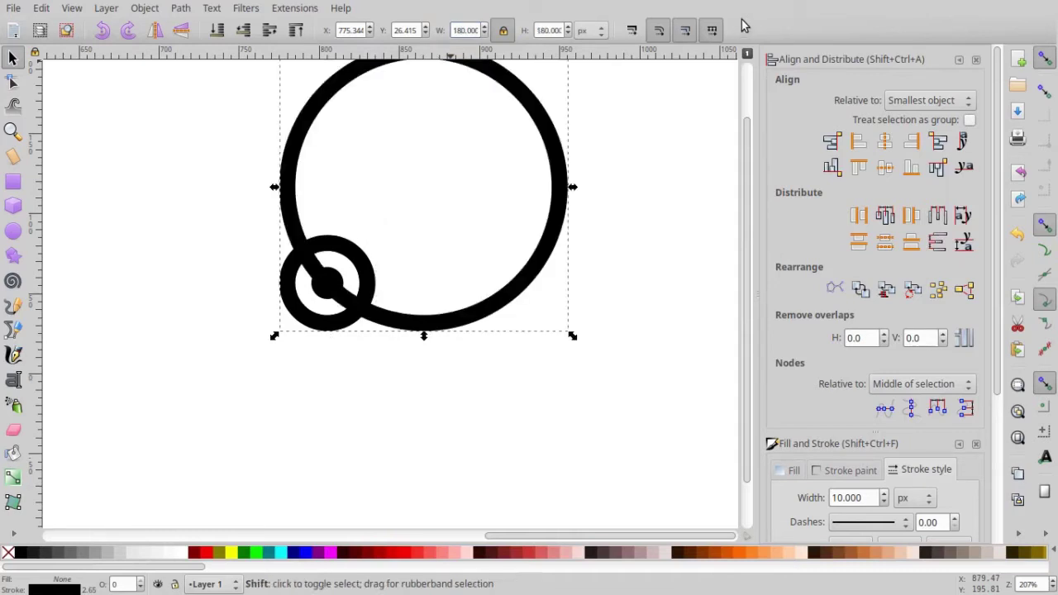
Step: Centre the large ring on the small ring on both axes and convert both rings' strokes to paths
shift+click(361, 273)
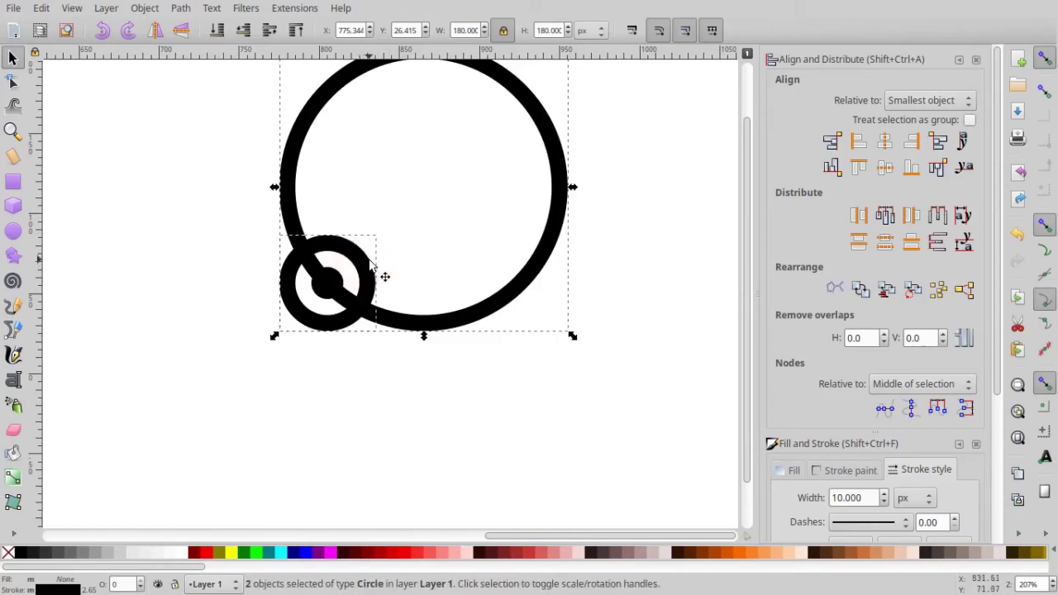
click(884, 141)
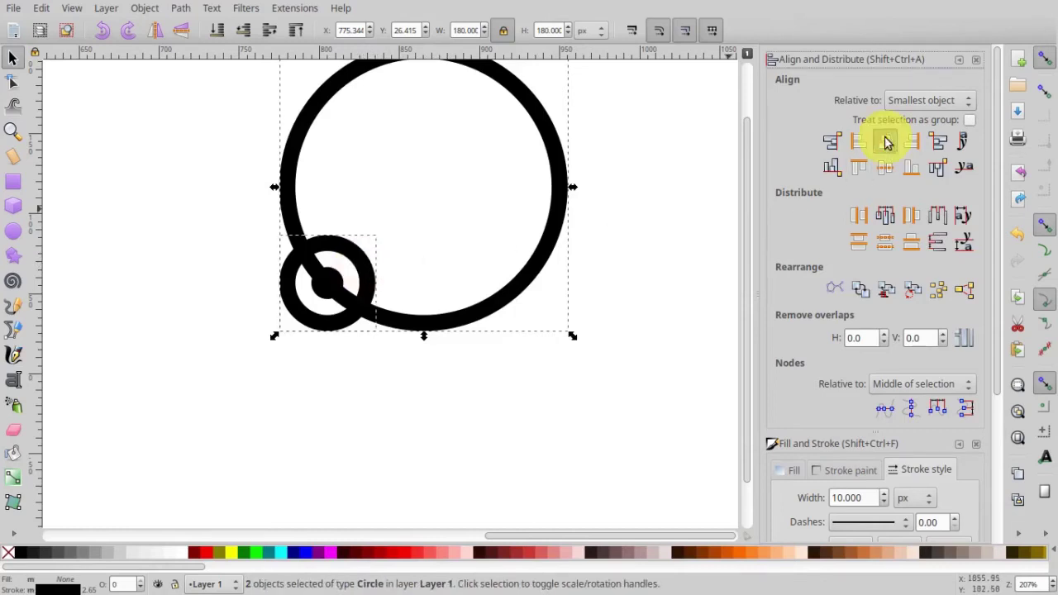
click(884, 167)
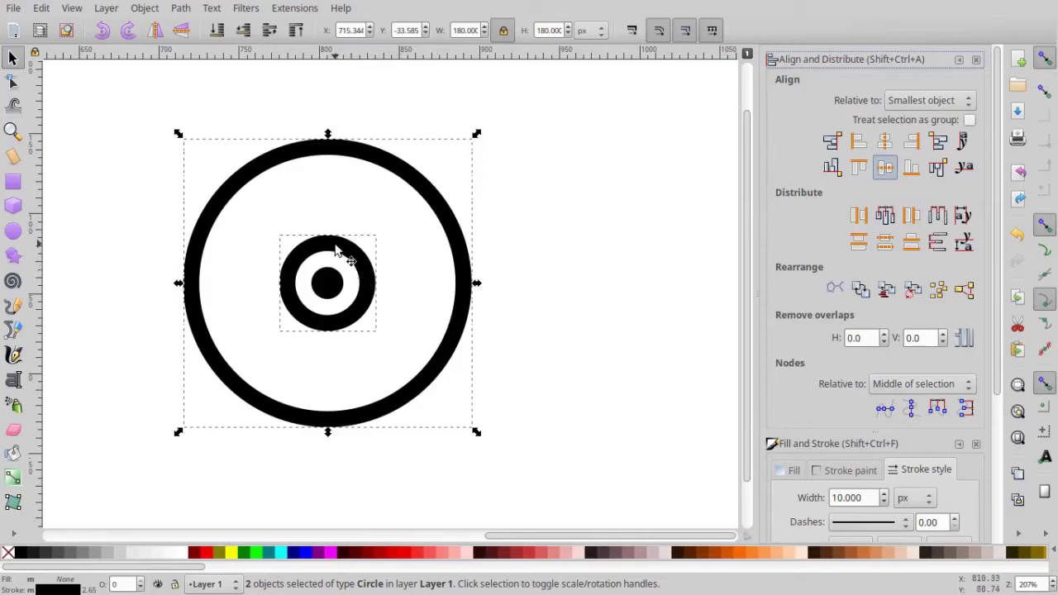
click(180, 8)
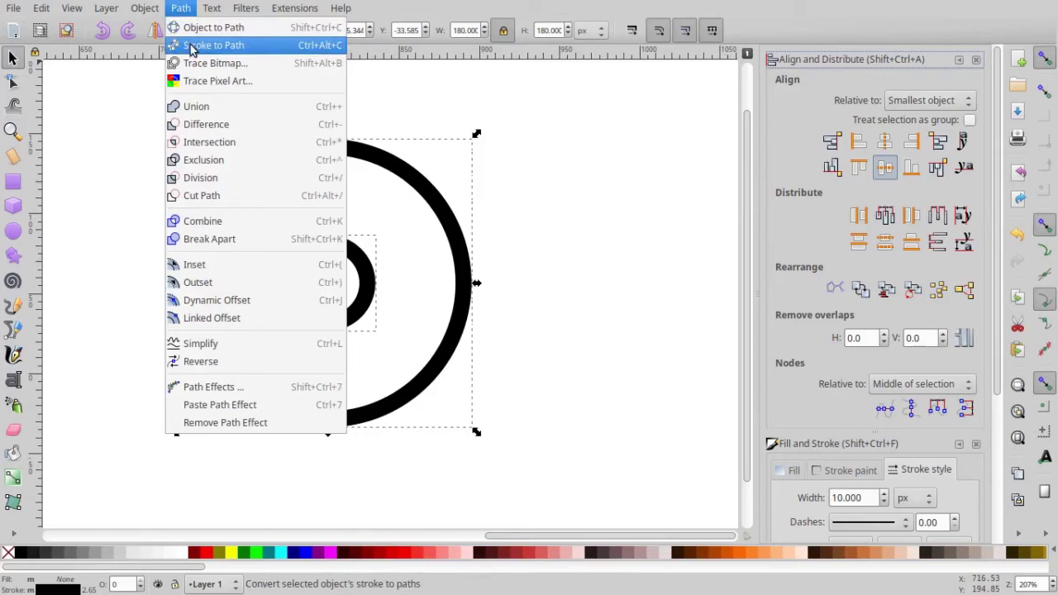
click(191, 47)
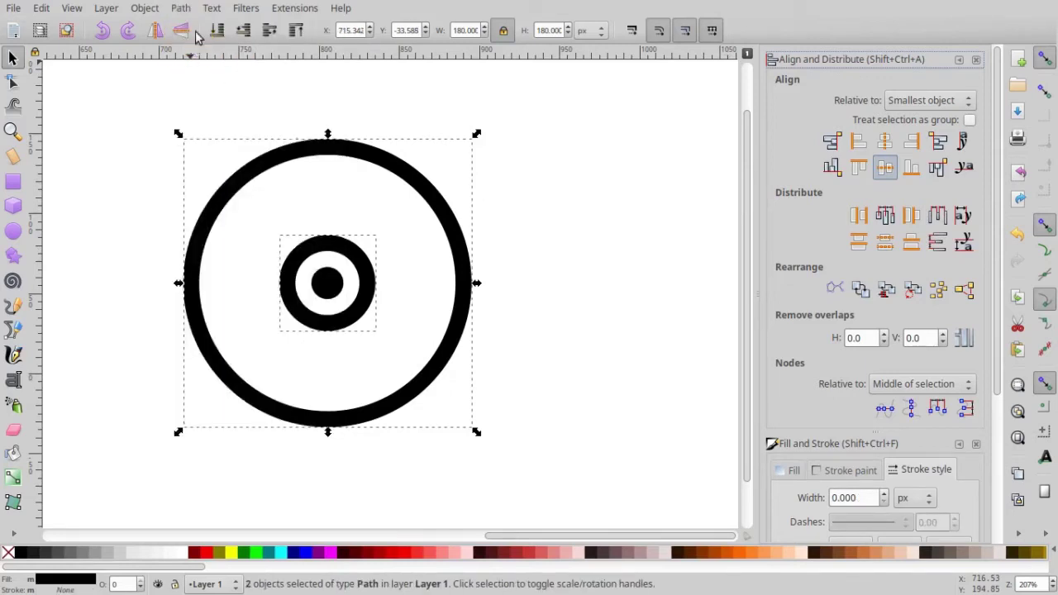
Step: Interpolate between the two rings with exponent 0.0, 2 interpolation steps and method 1, and select the group of generated rings
click(296, 10)
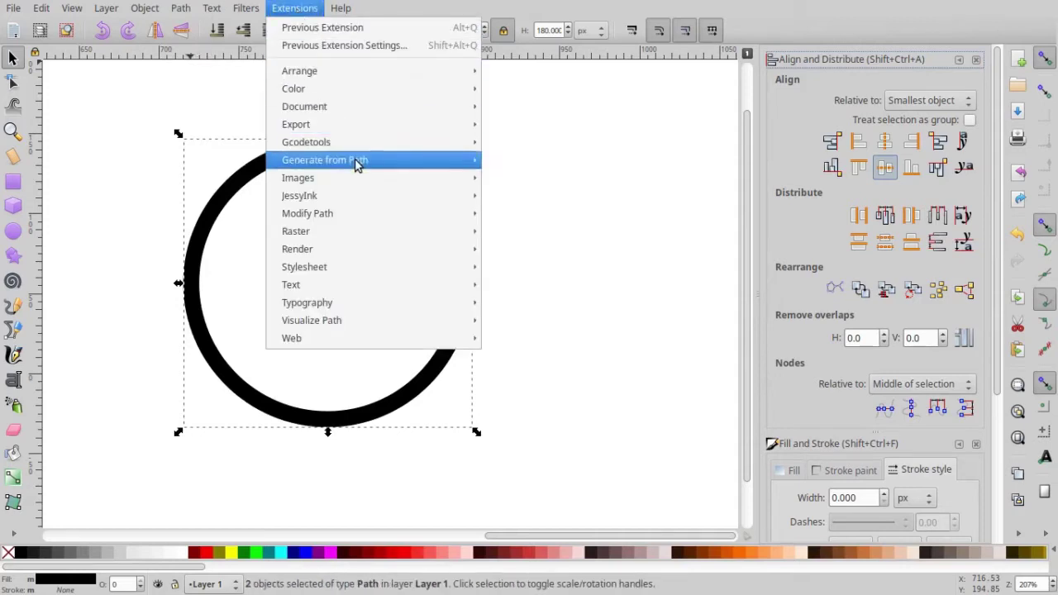
mouse_move(357, 165)
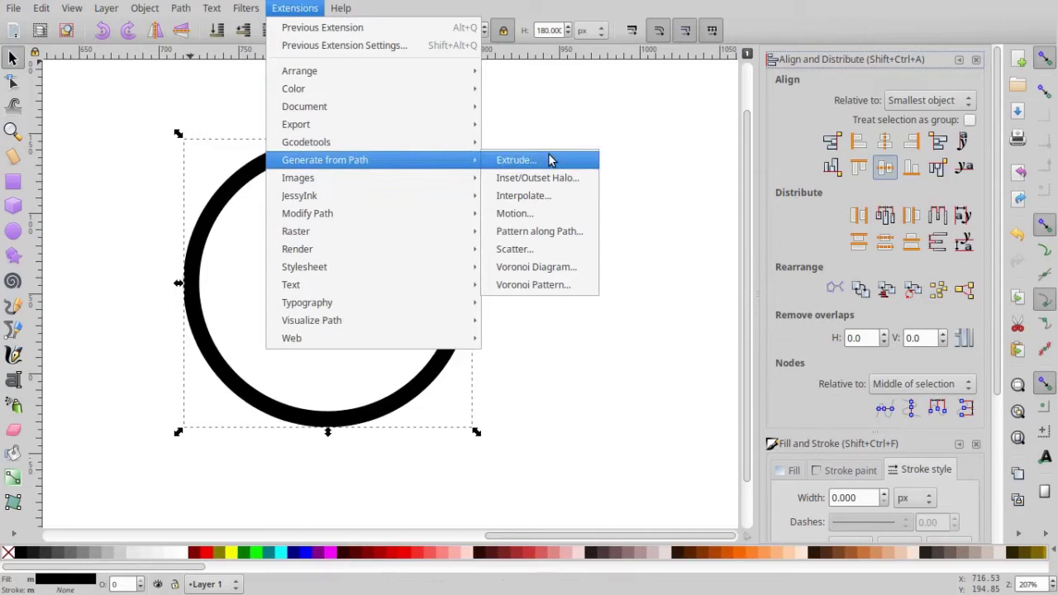
click(548, 198)
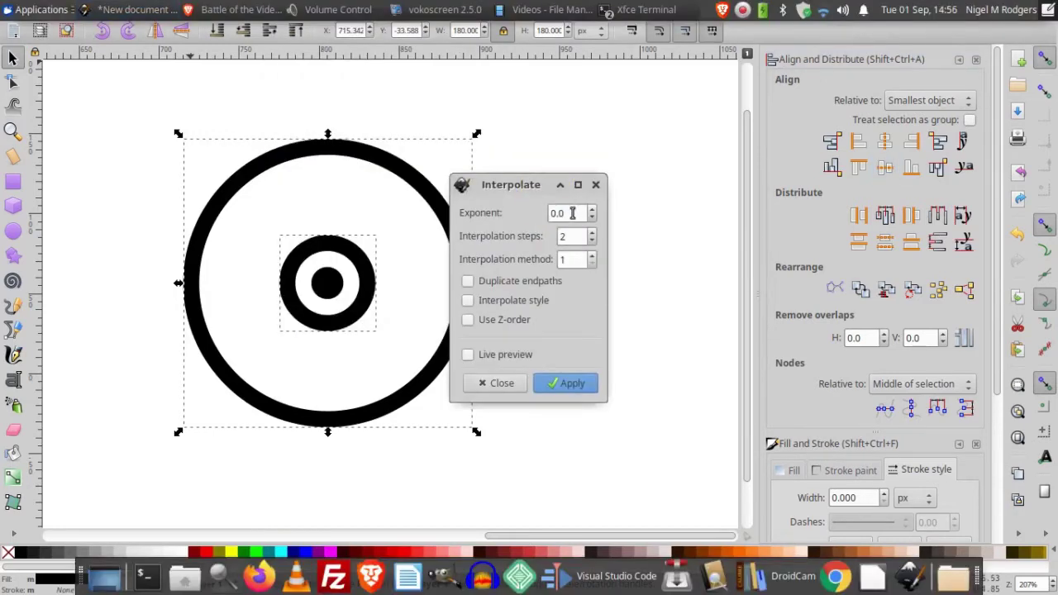
drag(510, 185, 590, 152)
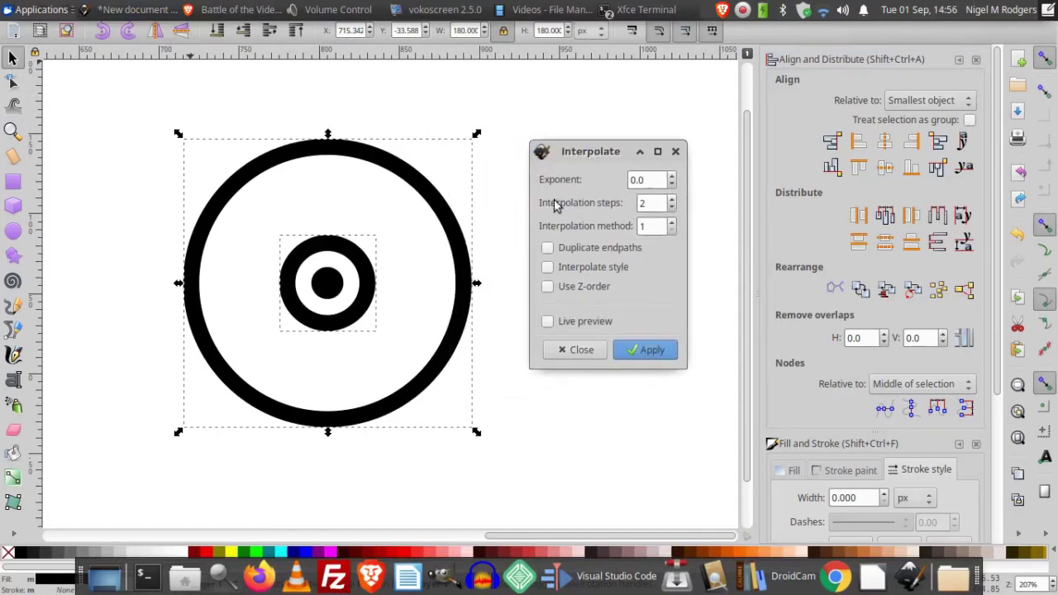
scroll(642, 203, up, 1)
click(548, 321)
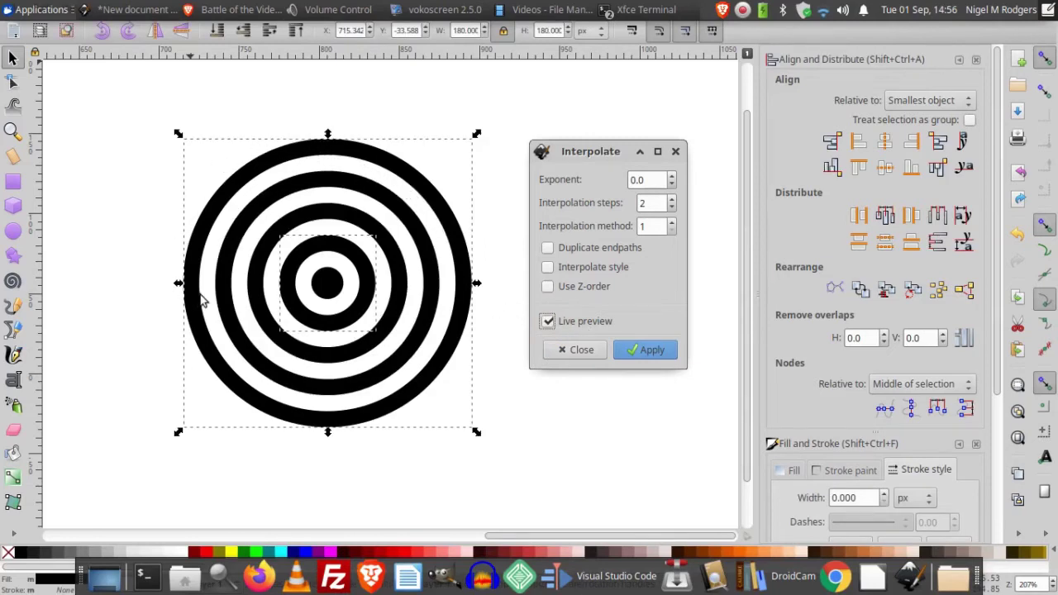
click(649, 352)
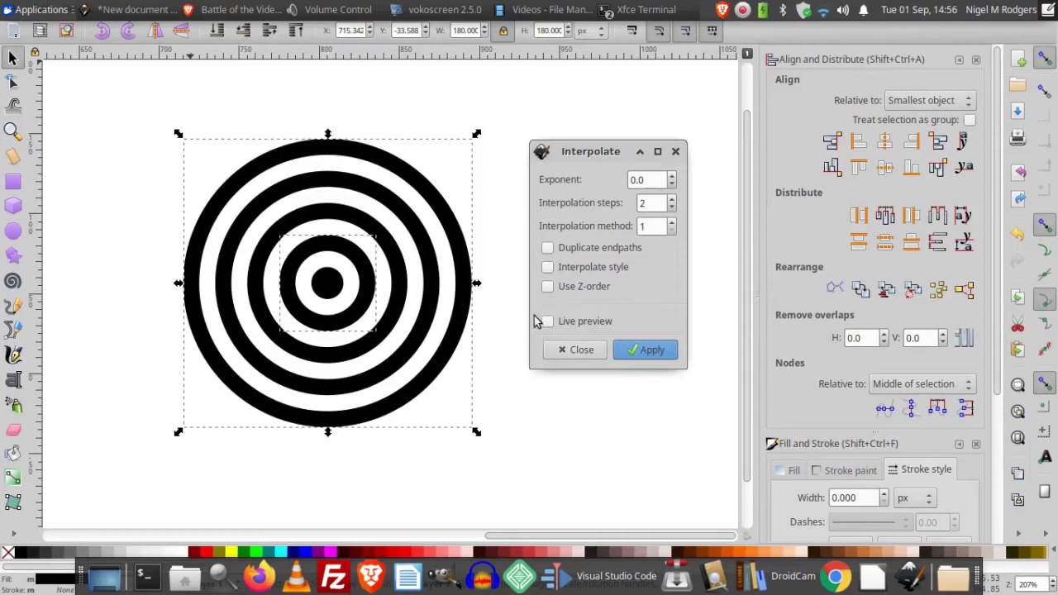
click(571, 351)
click(434, 322)
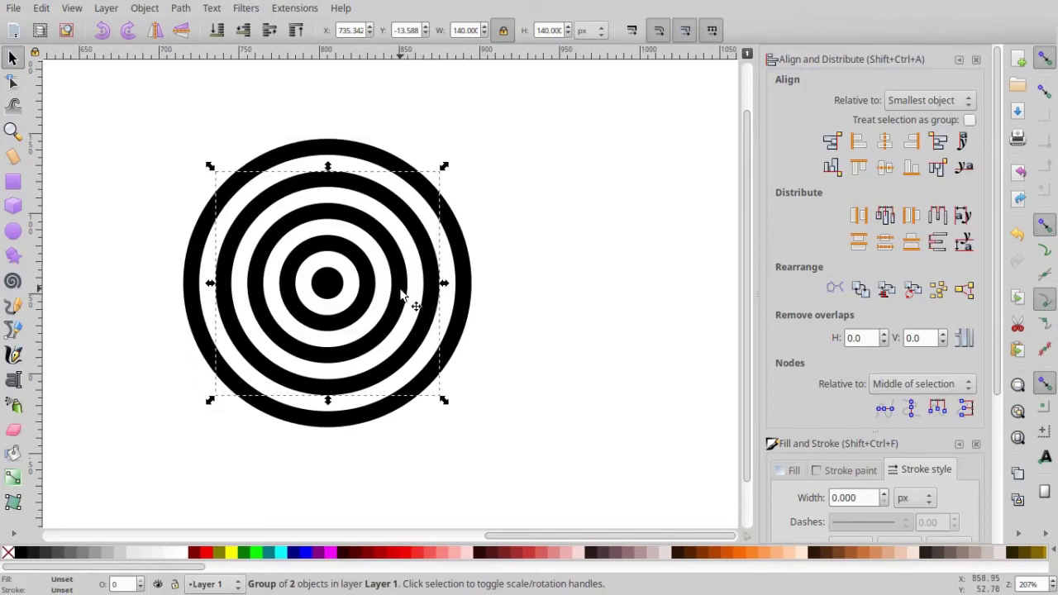
Step: Ungroup the generated rings and union all the rings with the solid centre circle into one path
key(ctrl)
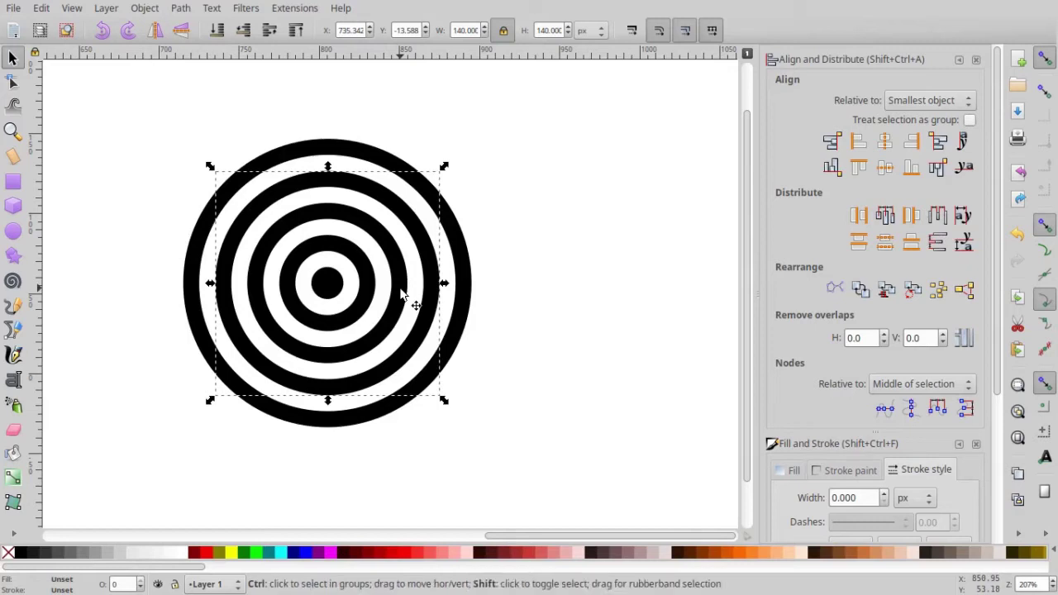
ctrl+shift+click(402, 294)
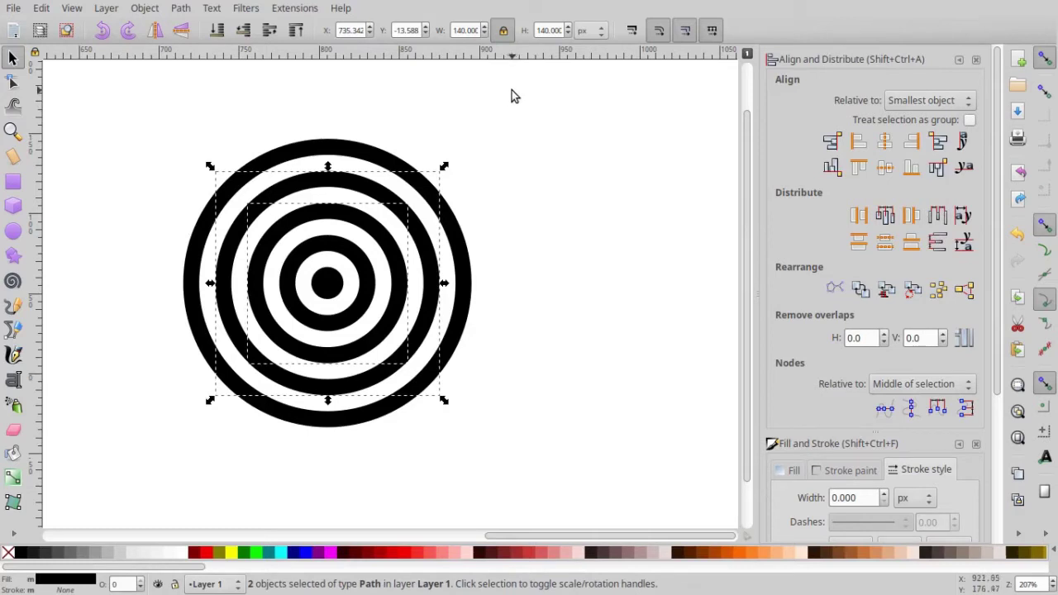
key(ctrl)
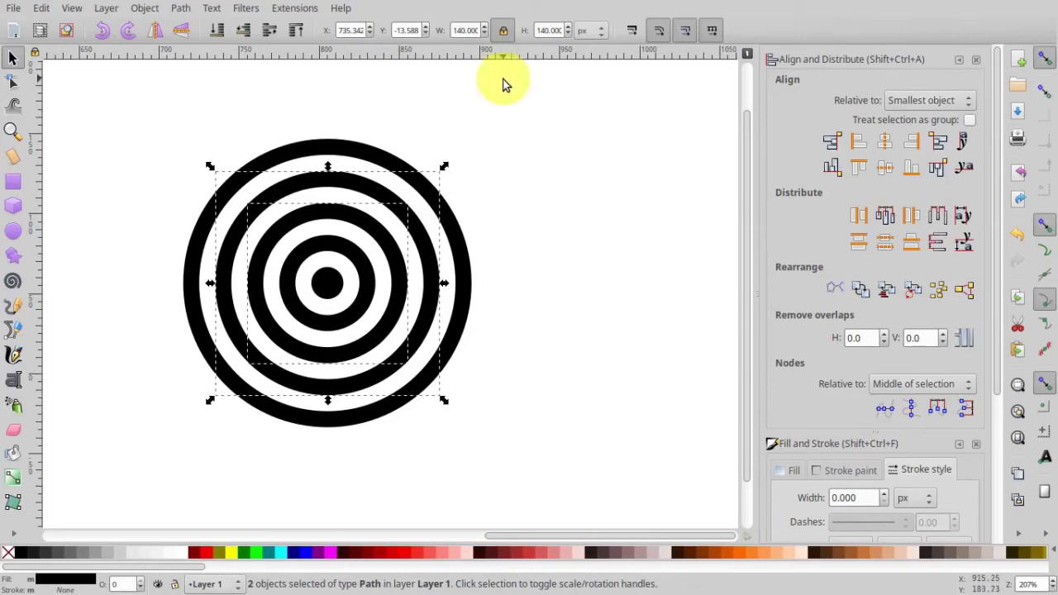
drag(503, 79, 105, 497)
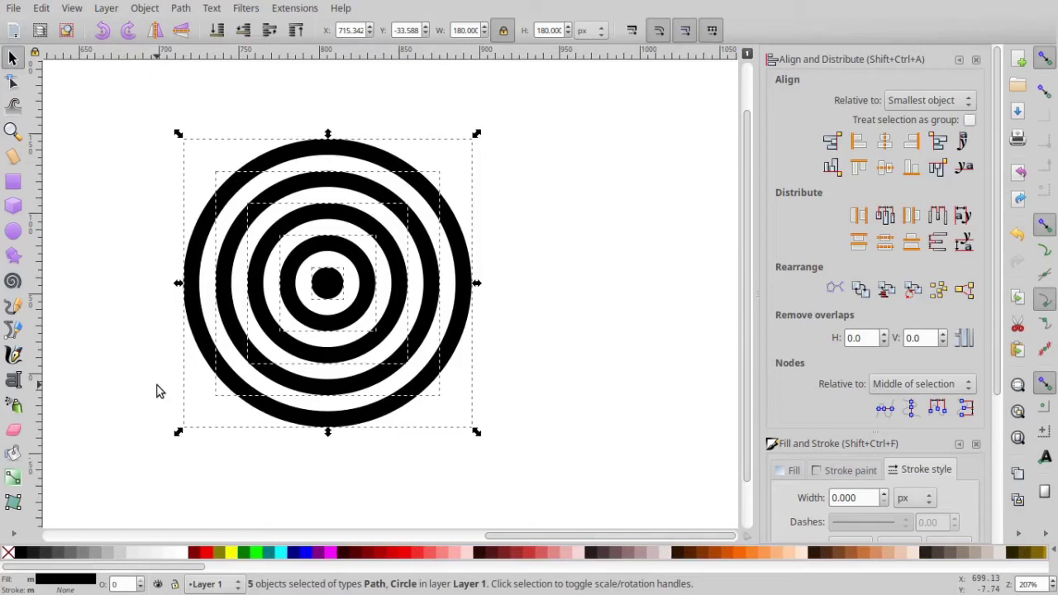
click(181, 8)
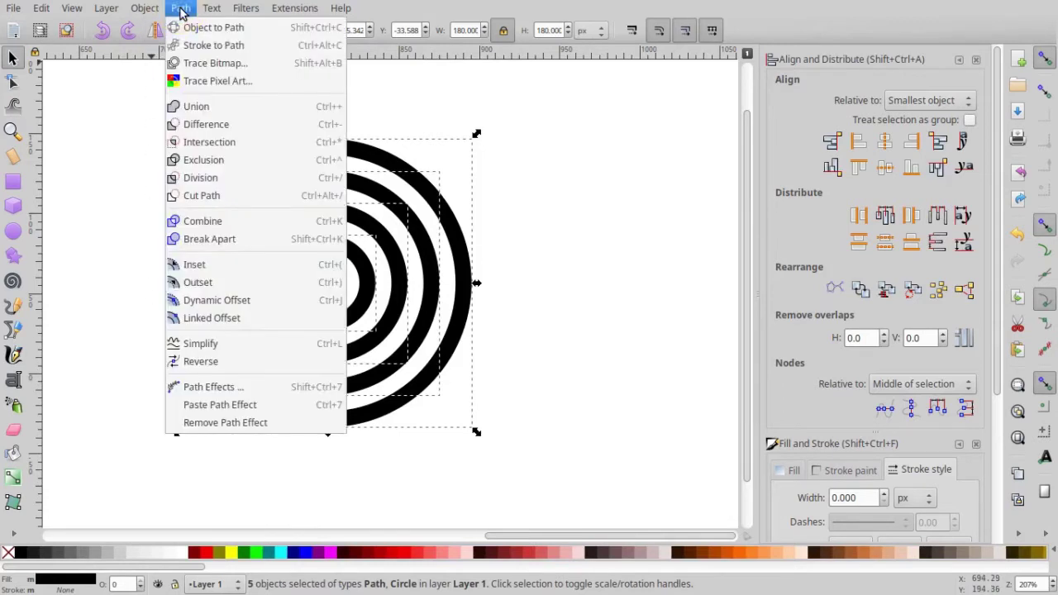
click(204, 106)
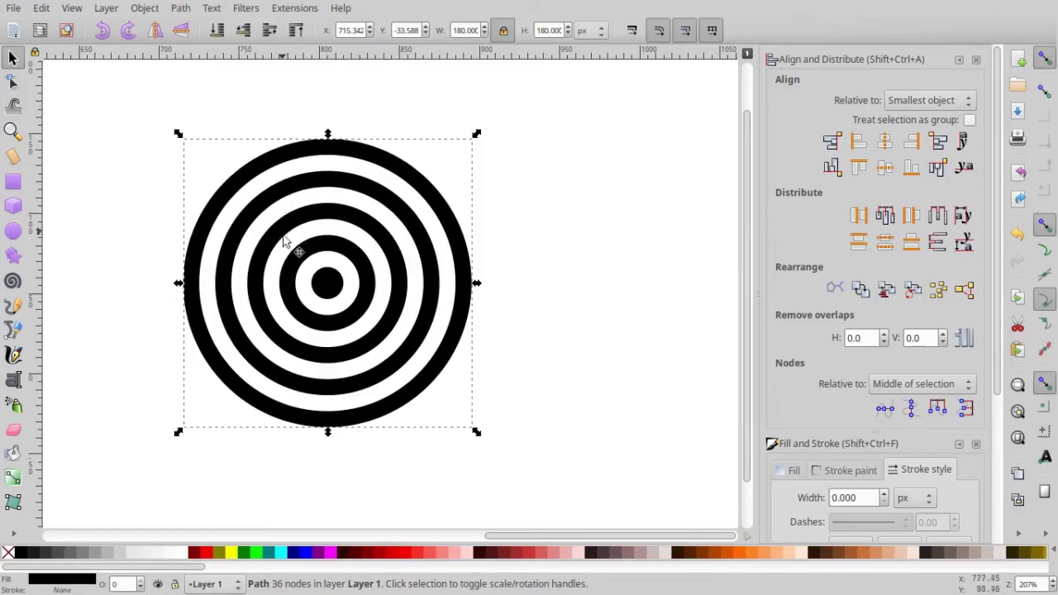
Step: Draw an unfilled square with a 10 px black stroke above the page and set its width to 60 px with proportions locked
scroll(284, 248, up, 3)
scroll(284, 248, down, 3)
key(shift)
key(ctrl)
scroll(282, 248, down, 1)
scroll(281, 250, left, 5)
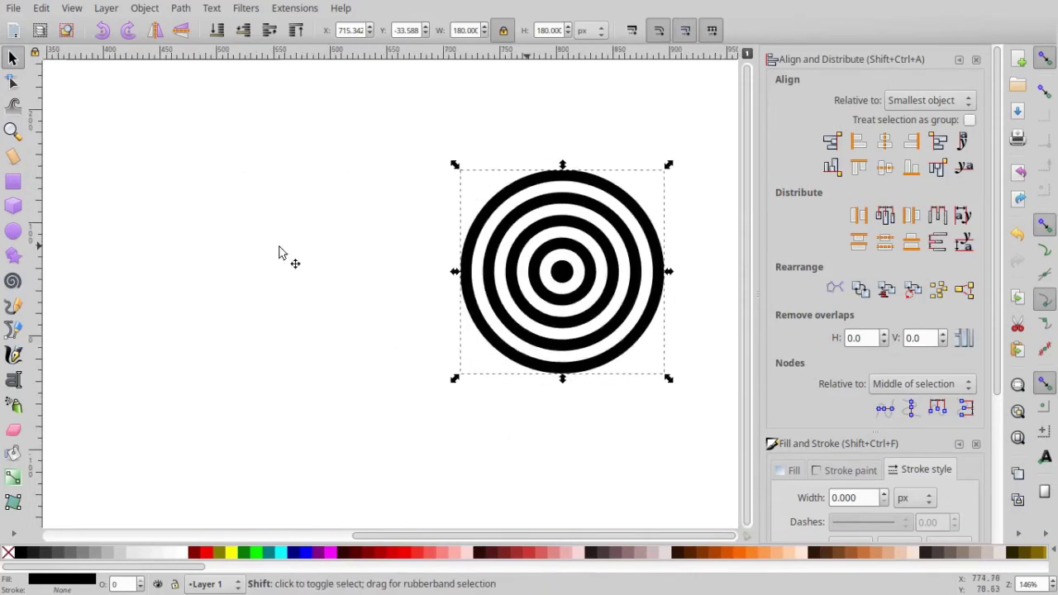
scroll(280, 250, down, 1)
scroll(280, 252, left, 8)
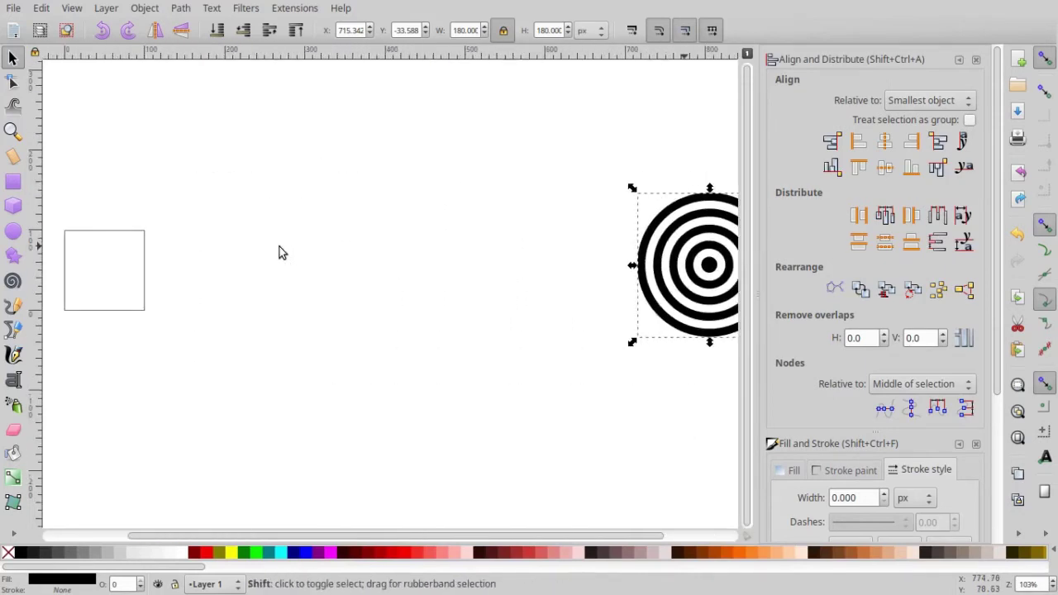
scroll(279, 252, right, 4)
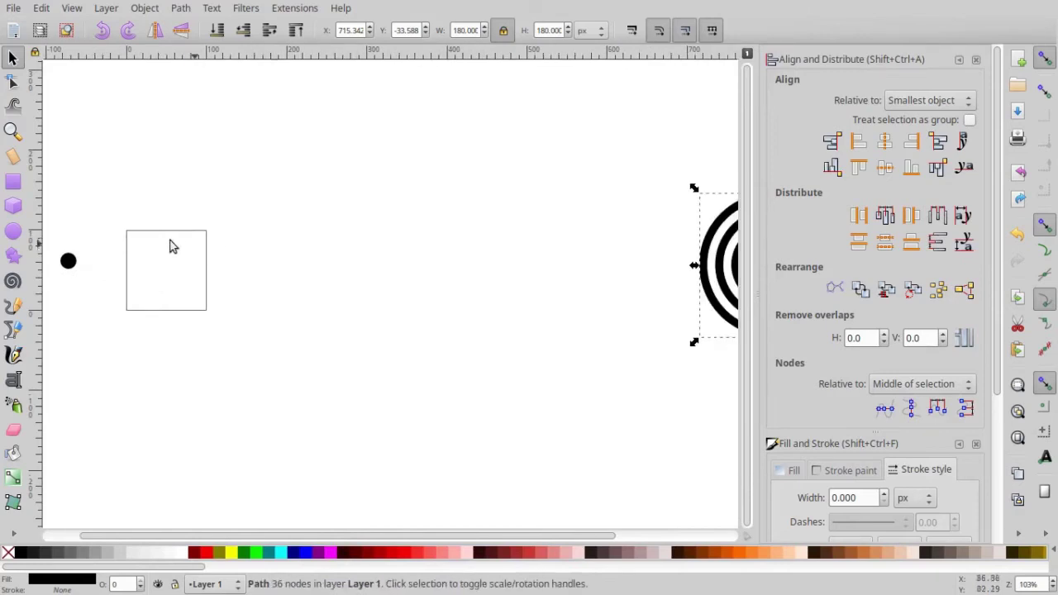
click(14, 182)
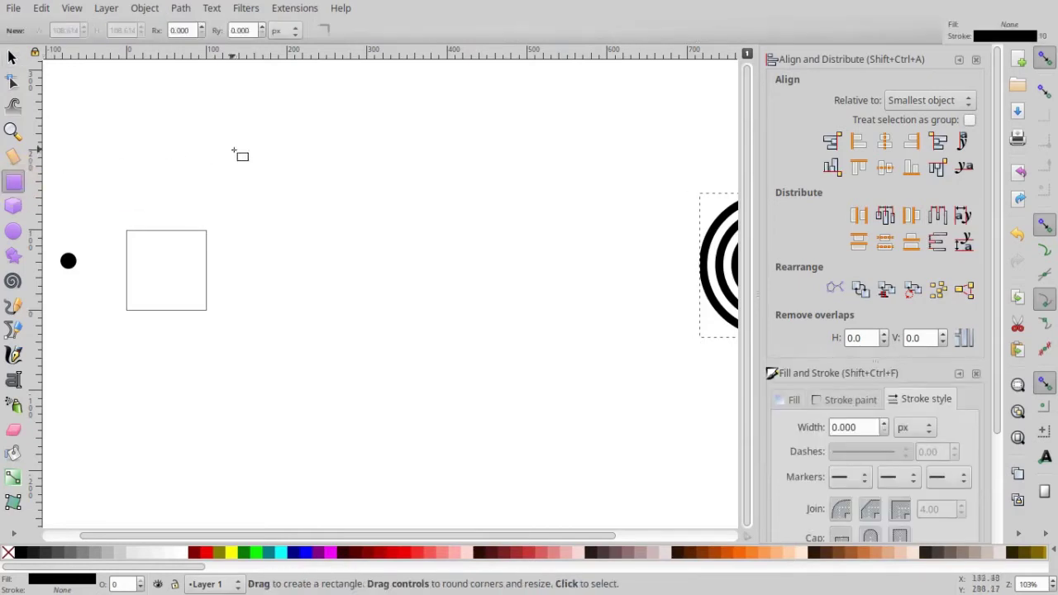
drag(246, 159, 306, 218)
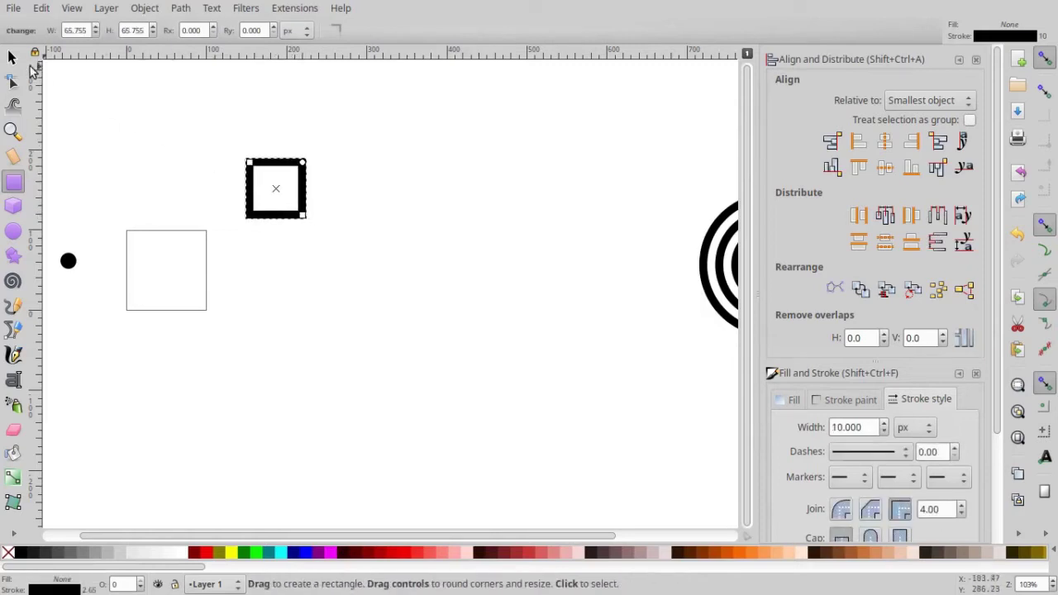
click(13, 57)
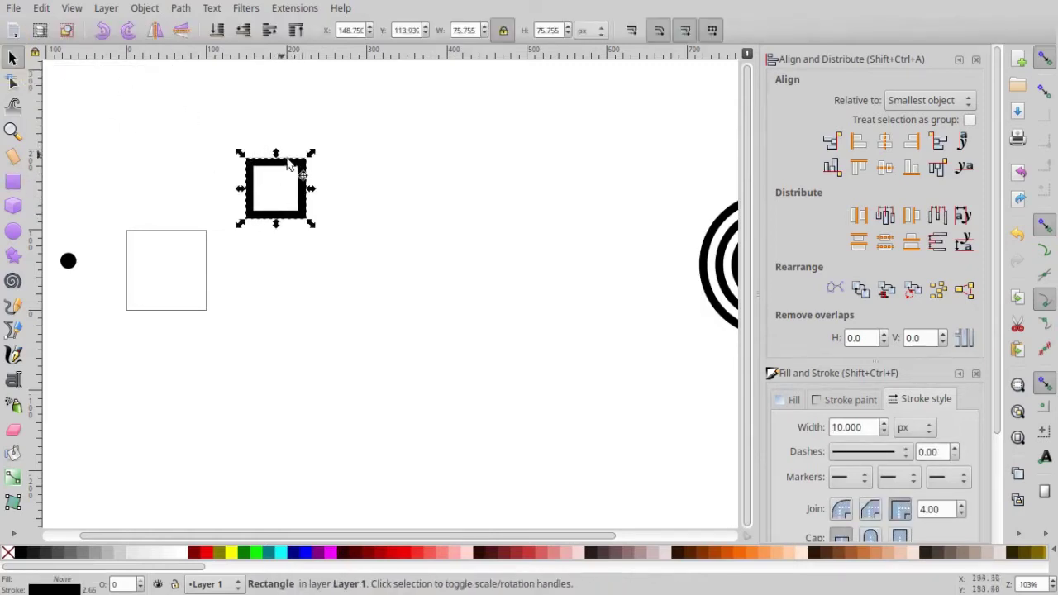
triple_click(463, 30)
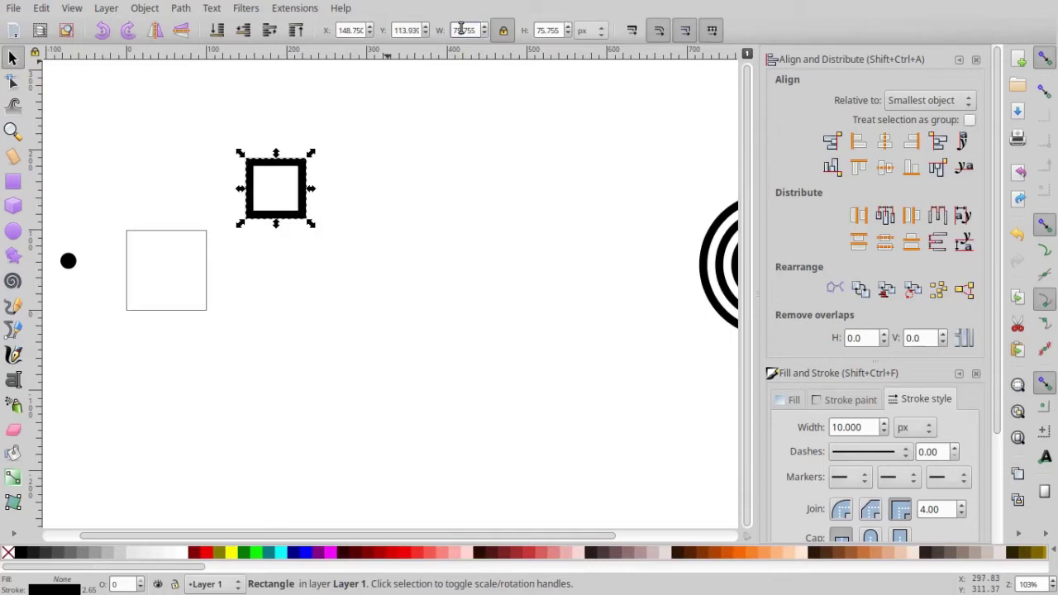
text(60)
key(Return)
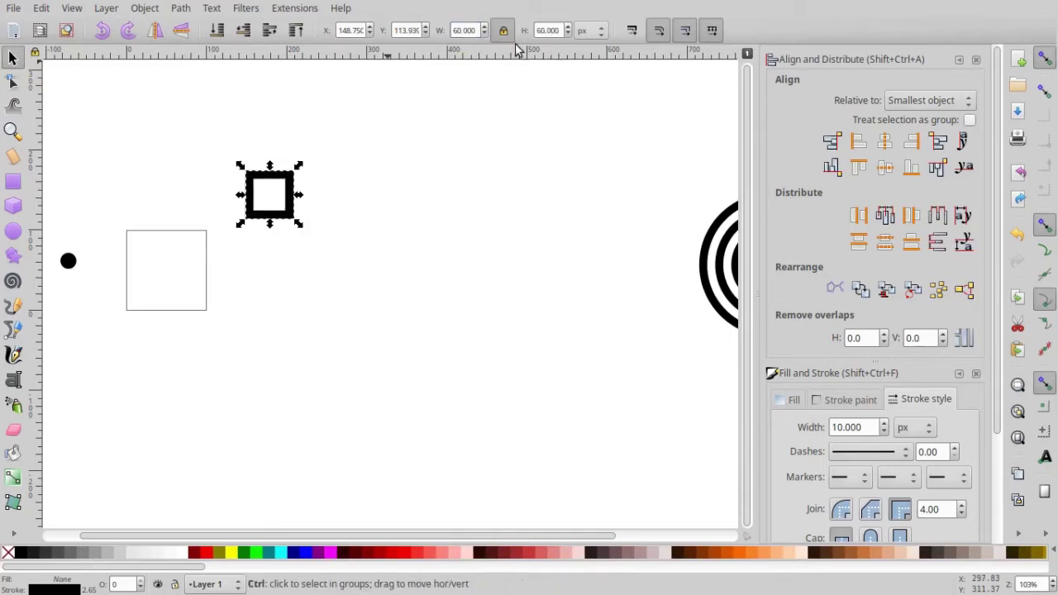
Step: Duplicate the small square and set the copy's width to 180 px with proportions locked
click(458, 30)
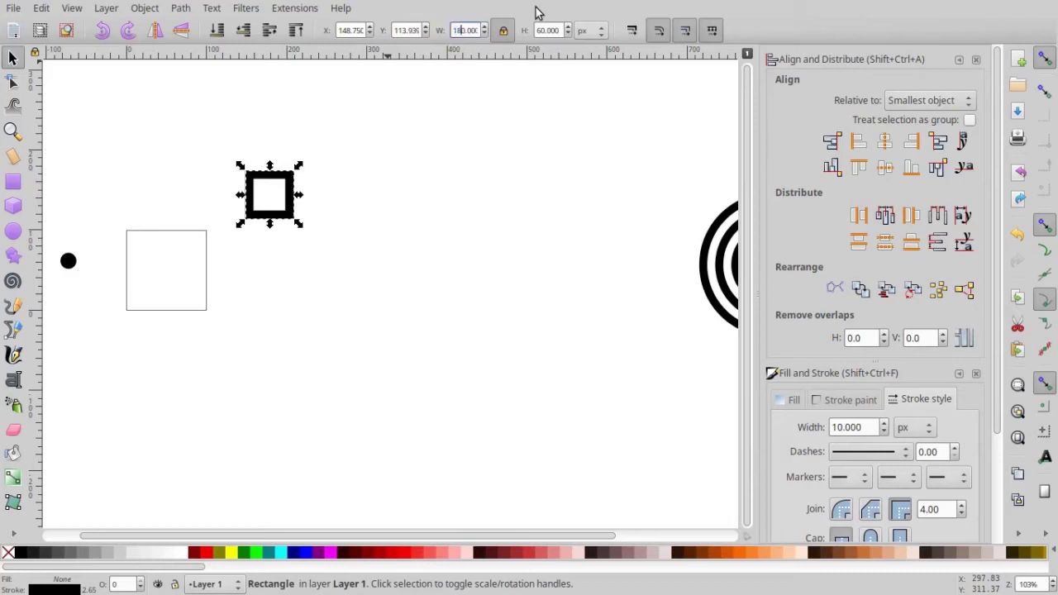
text(180)
key(Return)
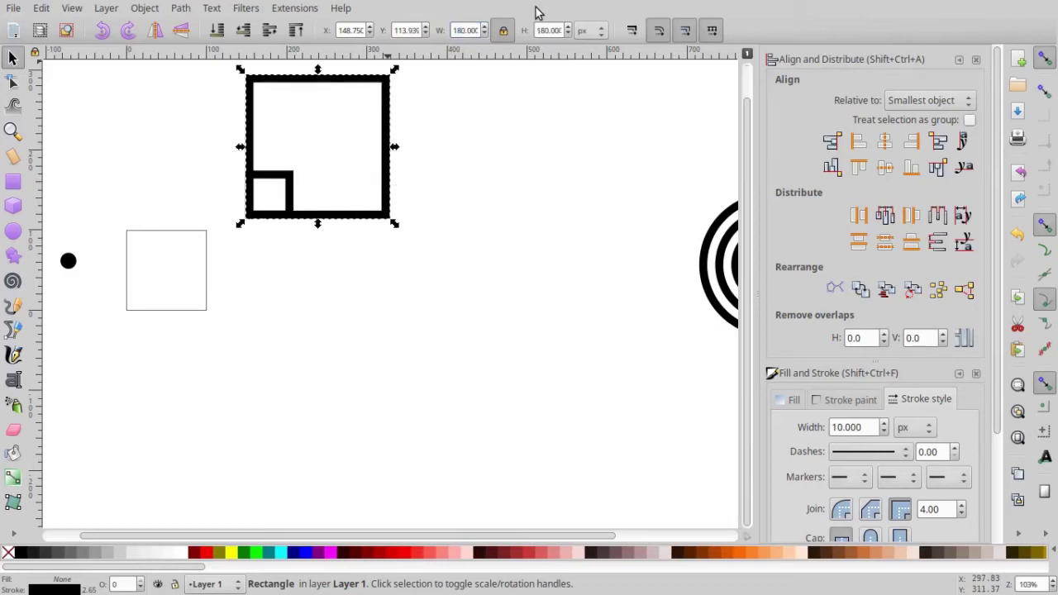
Step: Centre the large square on the small square on both axes and convert both squares' strokes to paths
shift+click(287, 182)
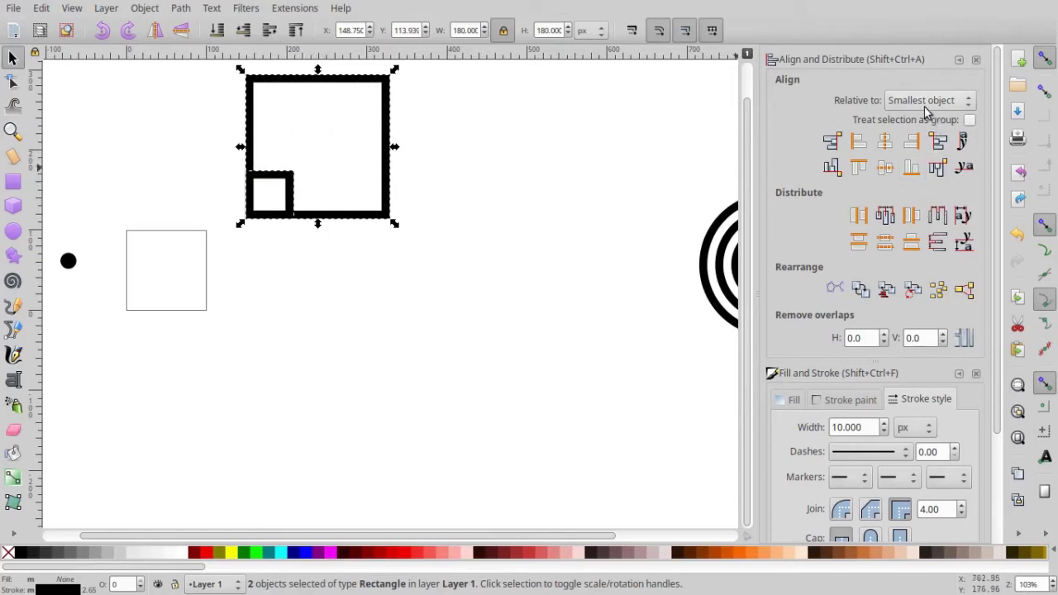
click(885, 142)
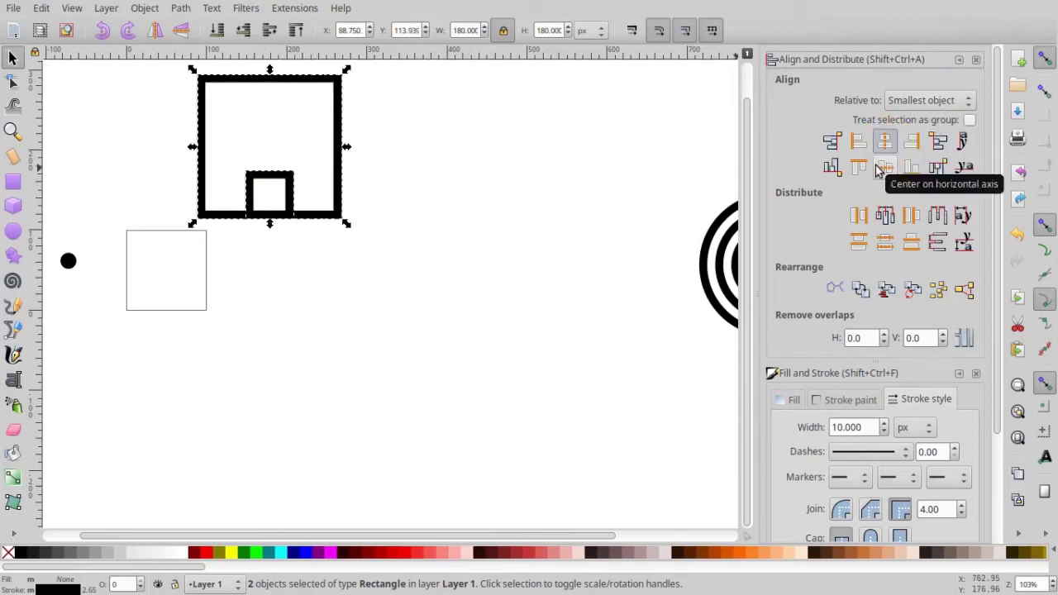
click(885, 168)
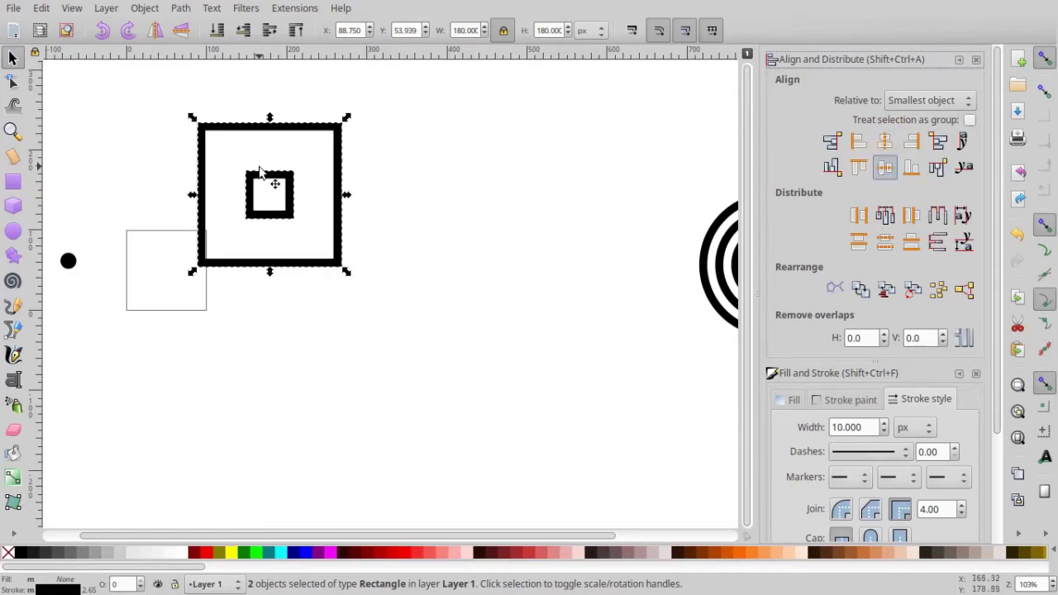
click(180, 8)
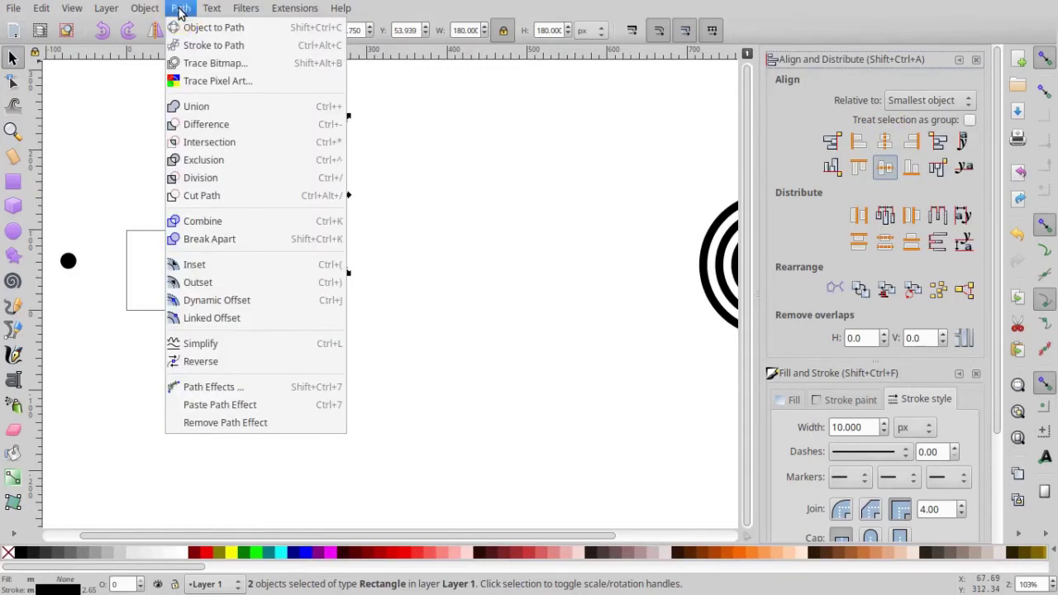
click(188, 49)
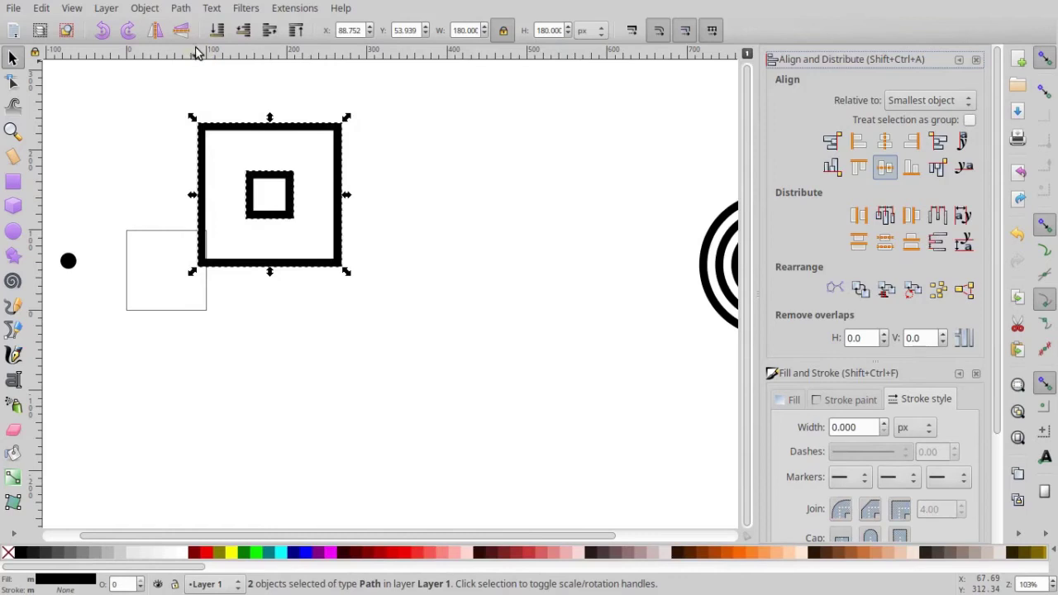
Step: Interpolate between the two square outlines with exponent 0.0, 2 interpolation steps and method 1
click(285, 9)
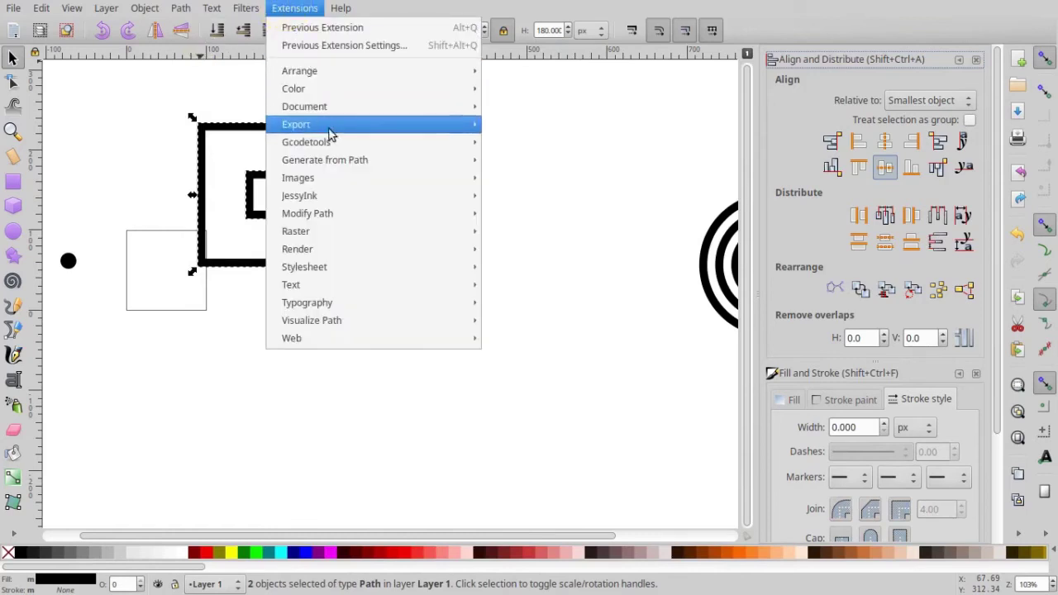
mouse_move(342, 158)
click(521, 195)
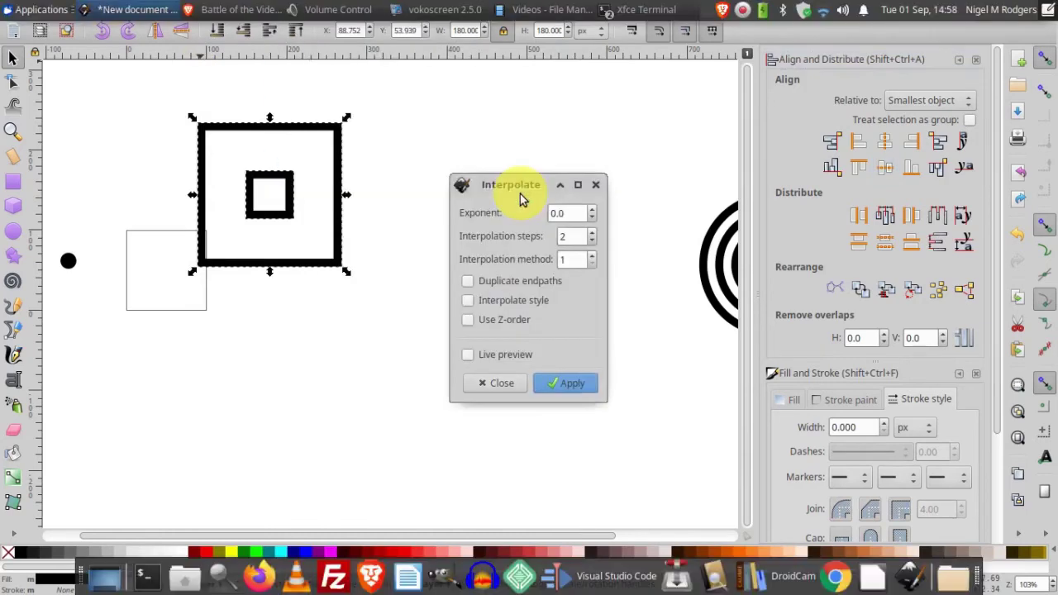
click(468, 356)
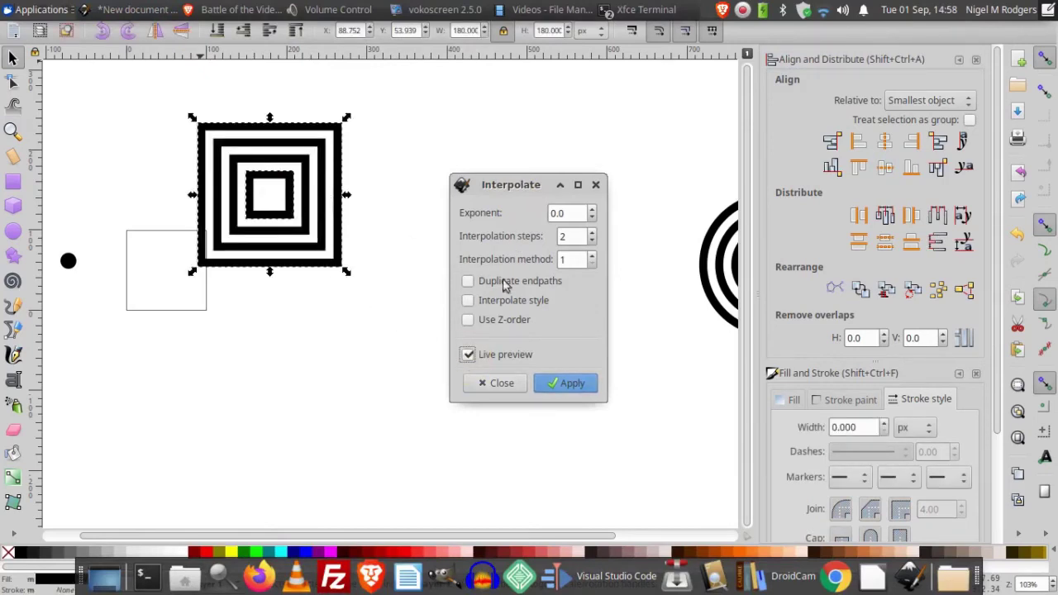
click(493, 383)
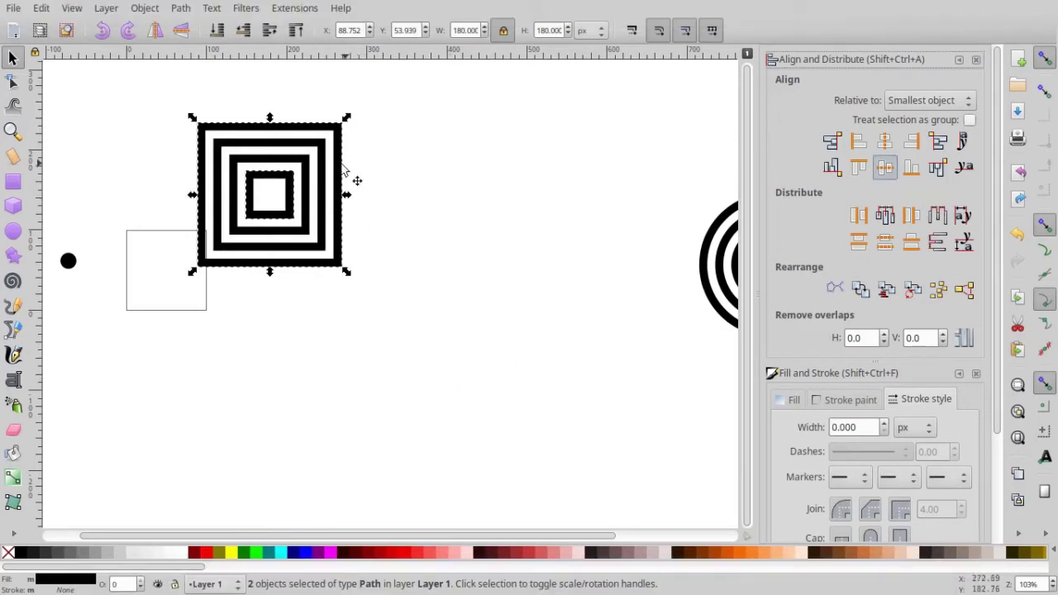
Step: Ungroup the two interpolated squares and clear the selection
key(ctrl+g)
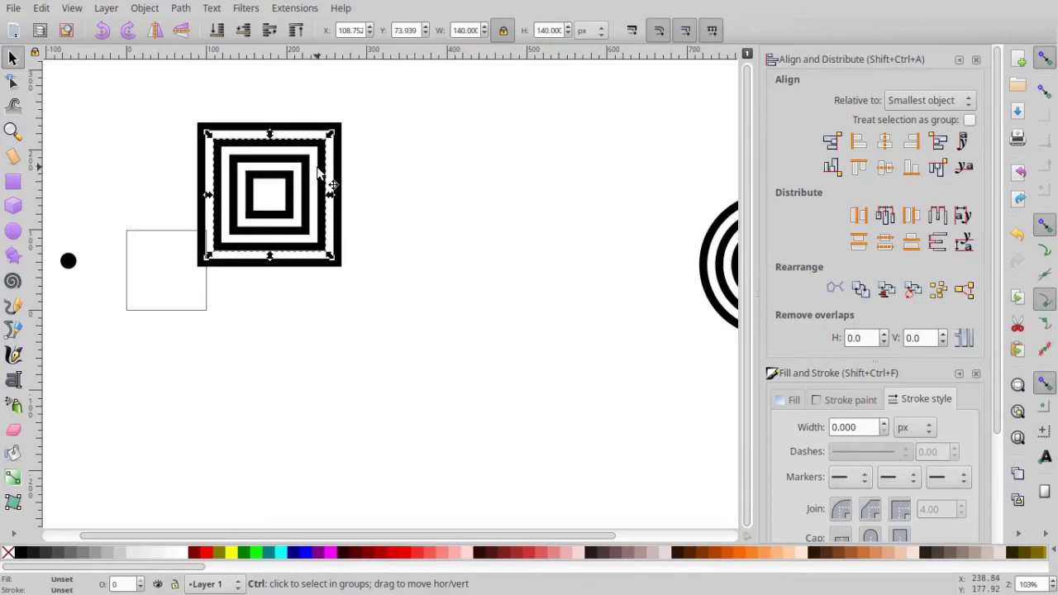
ctrl+click(319, 171)
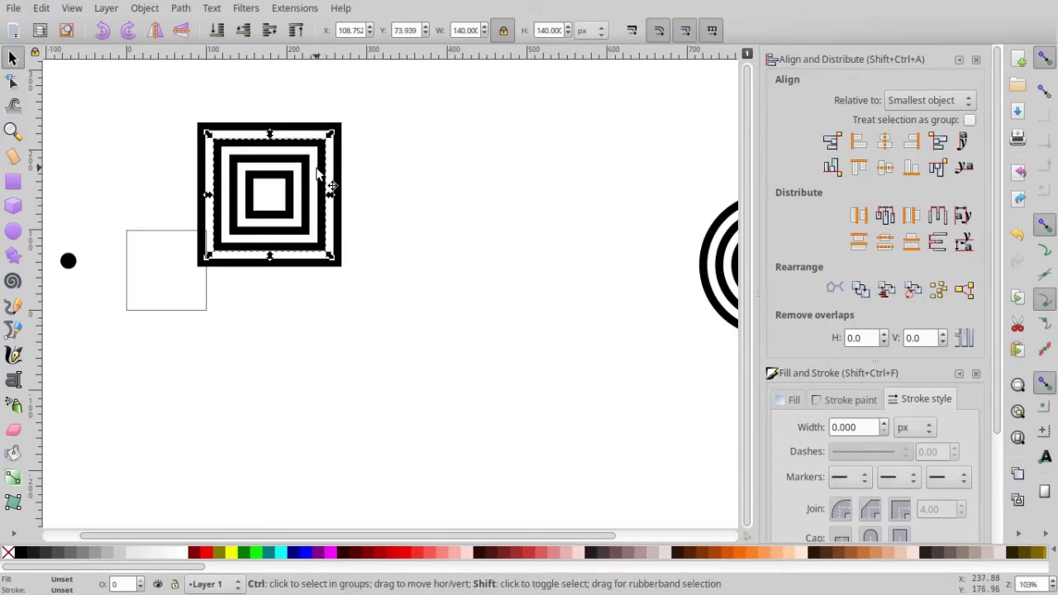
ctrl+shift+click(319, 170)
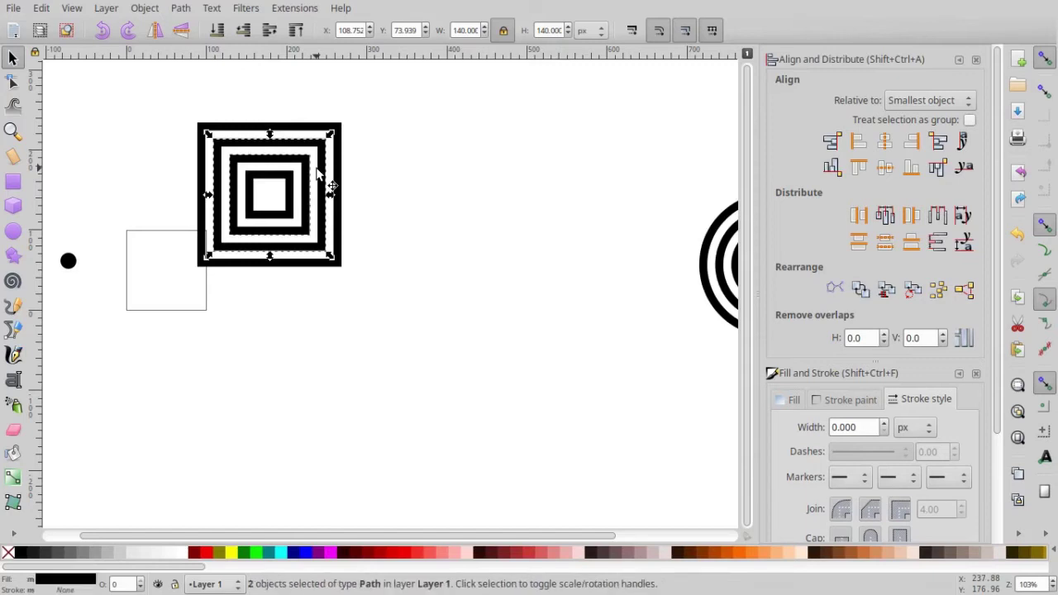
click(147, 8)
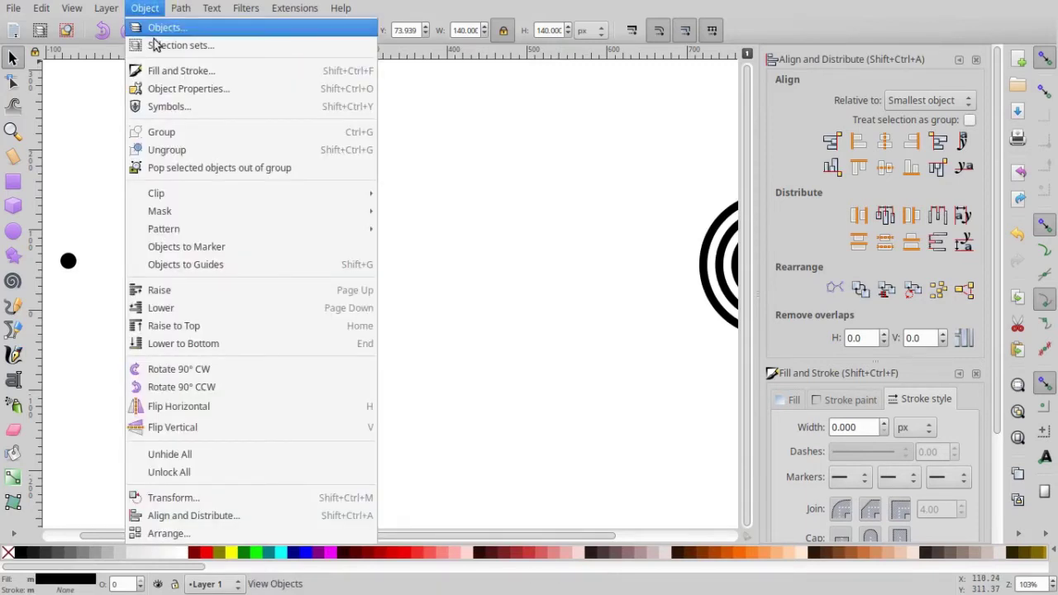
click(546, 189)
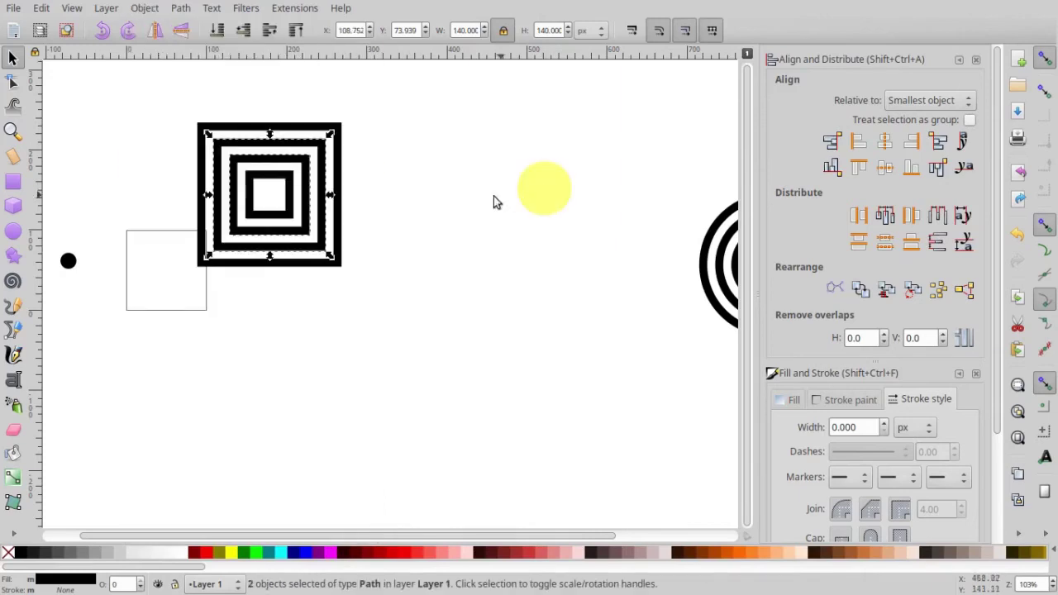
click(392, 105)
drag(394, 83, 351, 124)
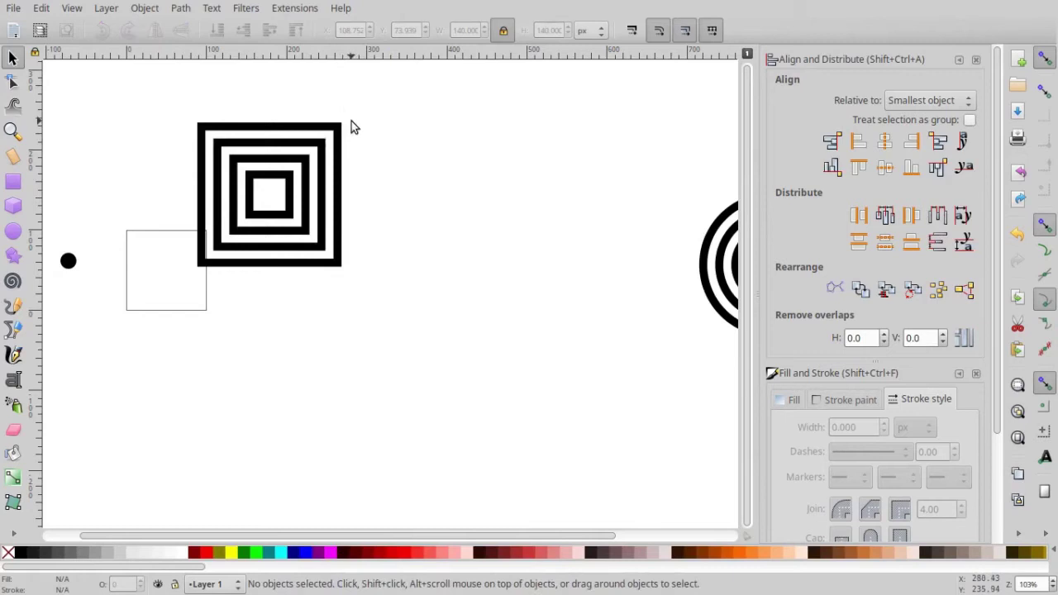
Step: Move the spare solid circle to the centre of the nested squares and union all five shapes into one path
click(68, 263)
drag(68, 263, 272, 200)
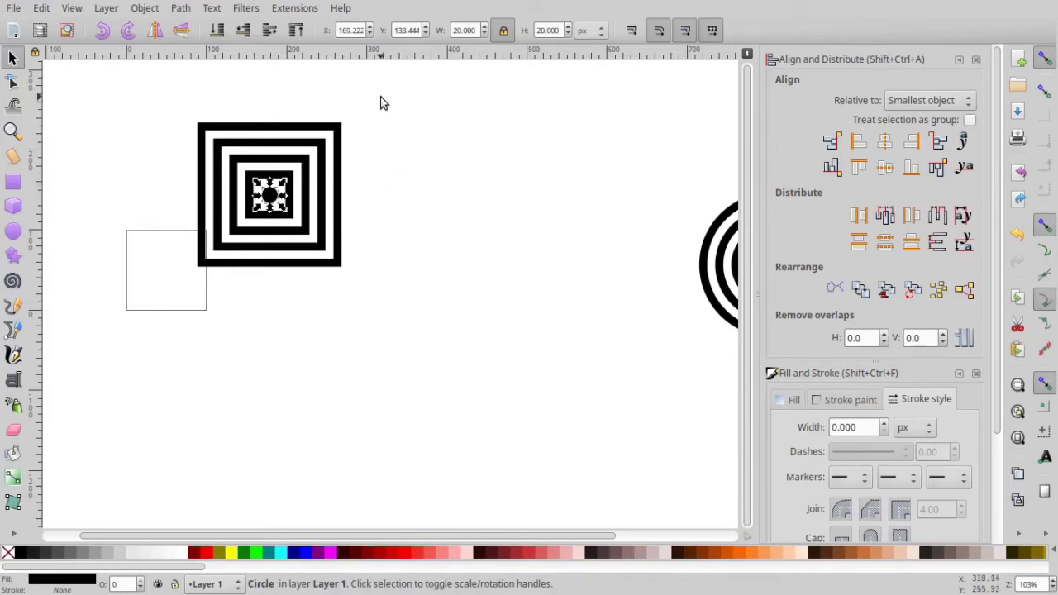
drag(374, 90, 169, 305)
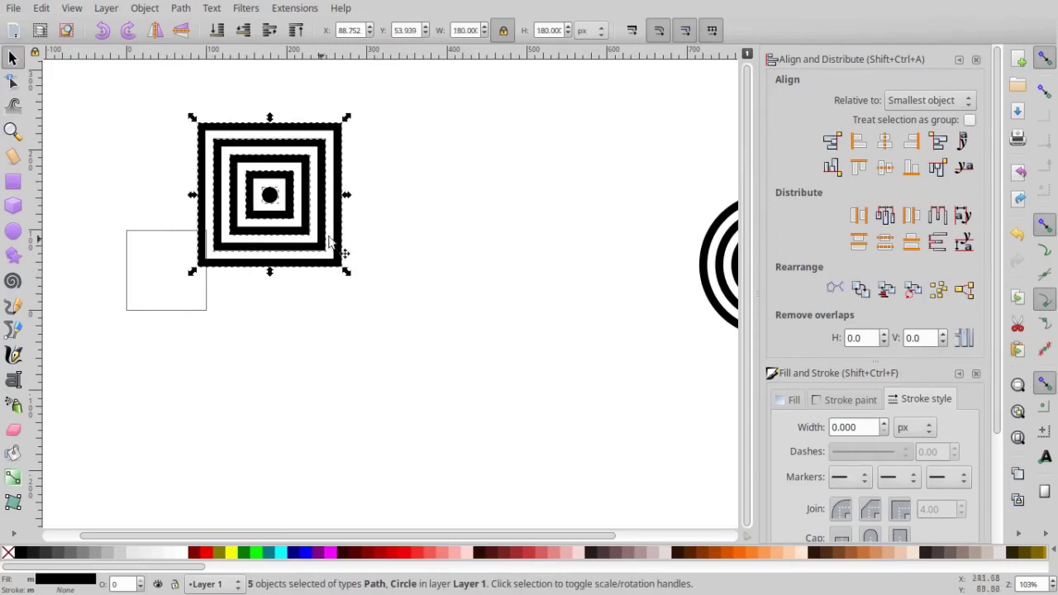
click(180, 8)
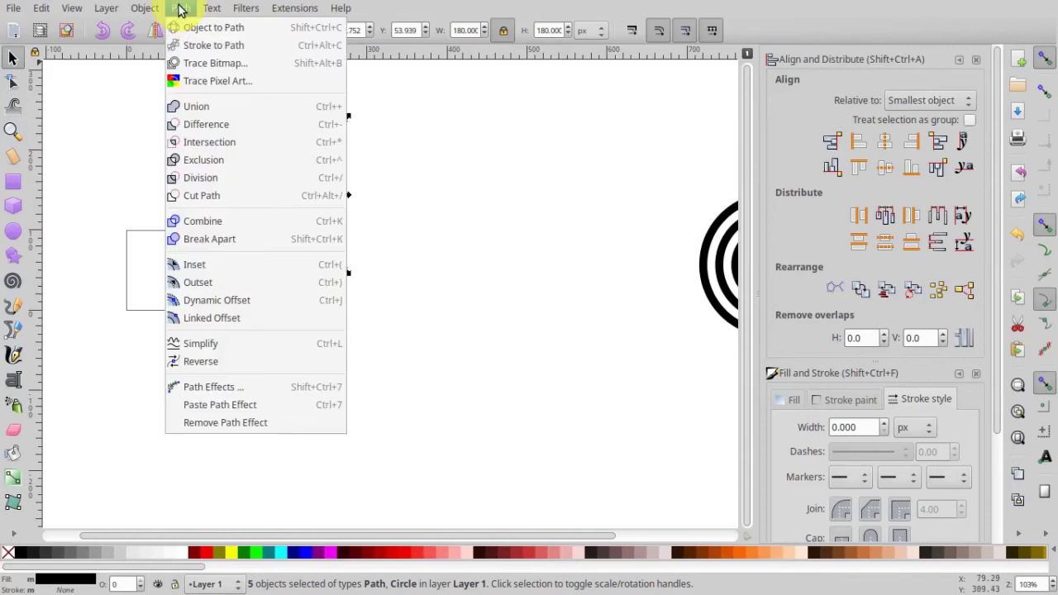
click(207, 108)
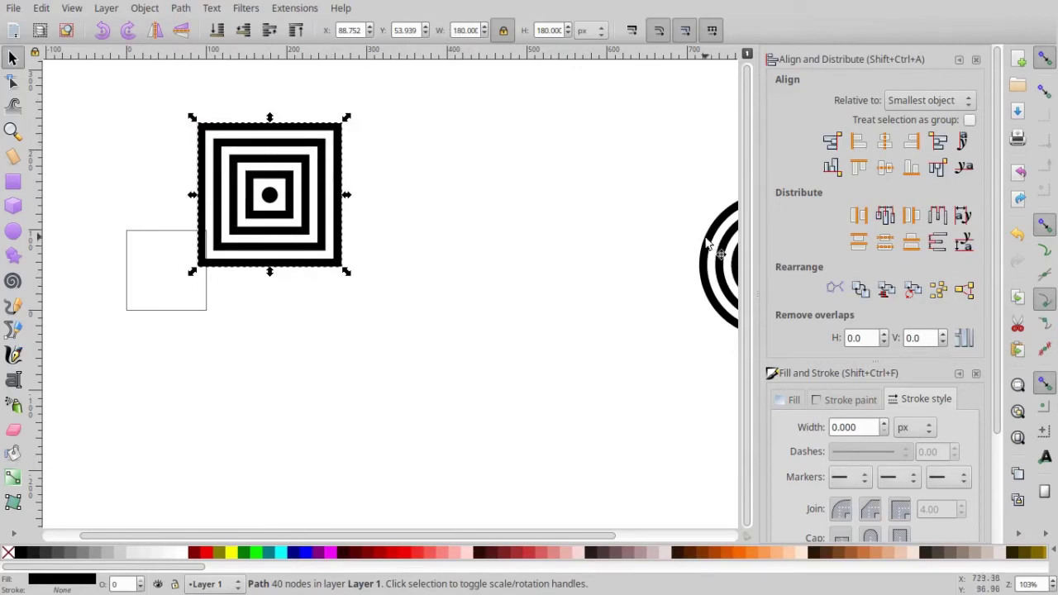
Step: Move the concentric circles beside the nested squares and scale them proportionally to 200 px wide
drag(701, 238, 385, 170)
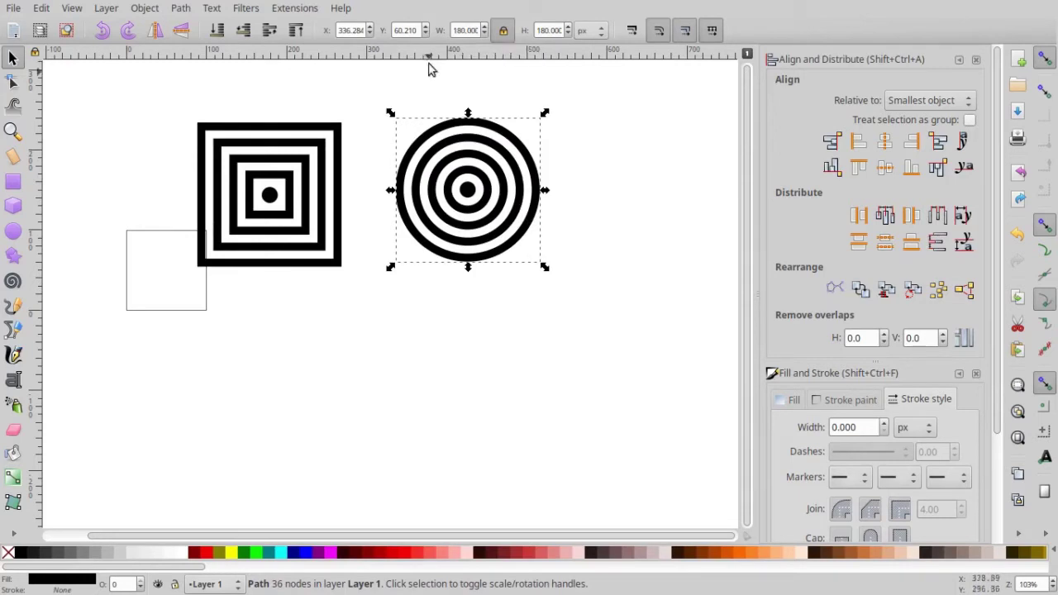
click(461, 30)
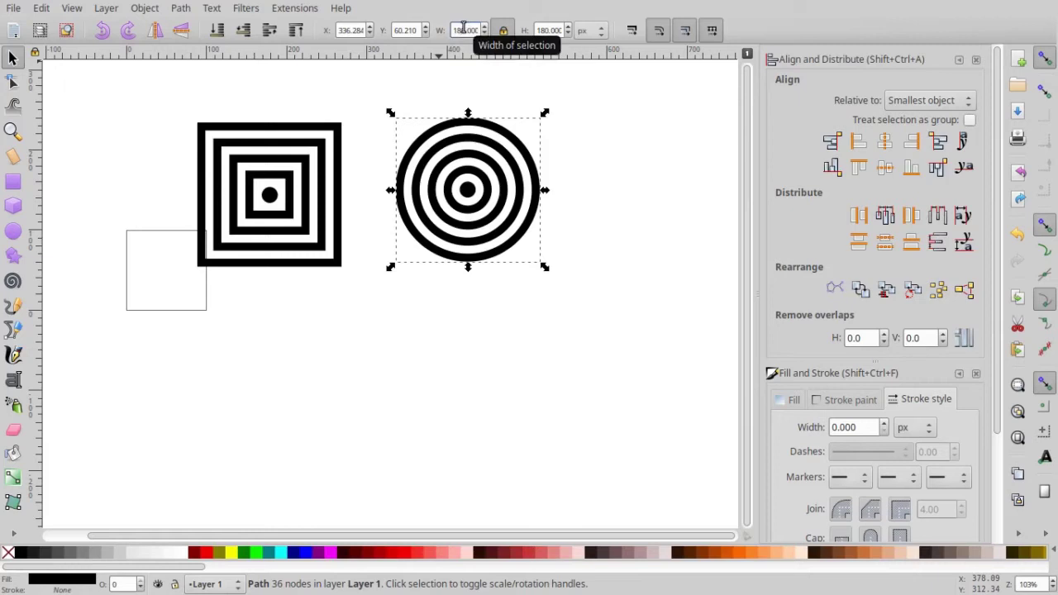
click(460, 30)
double_click(460, 30)
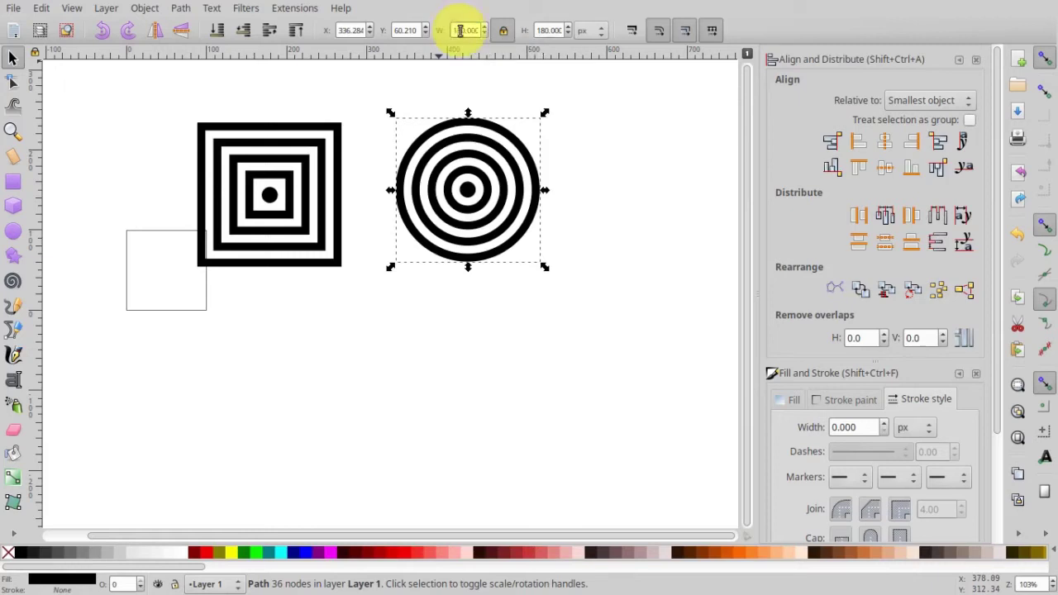
text(20)
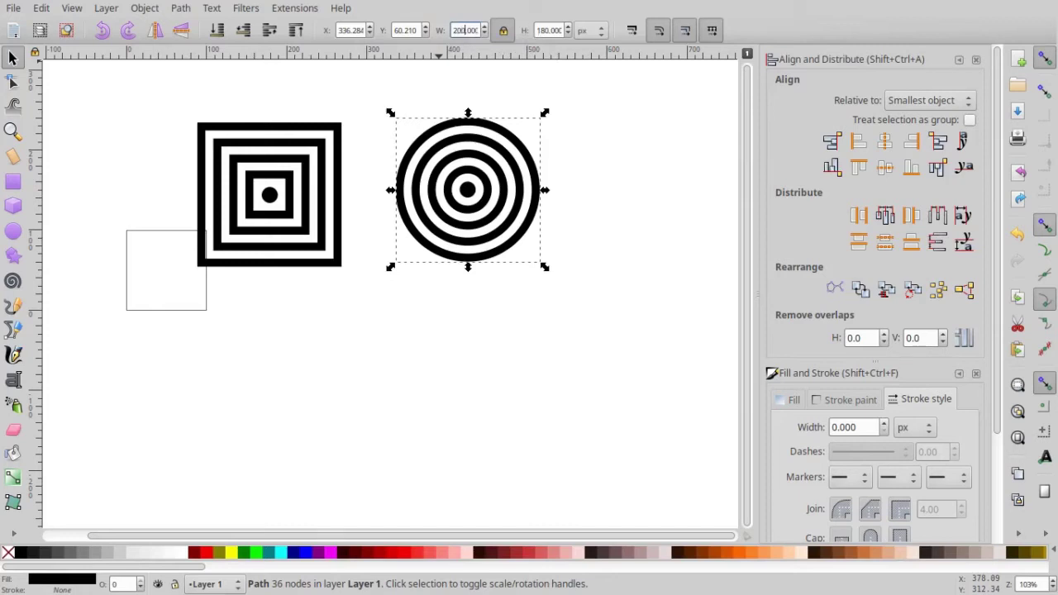
text(0)
key(Return)
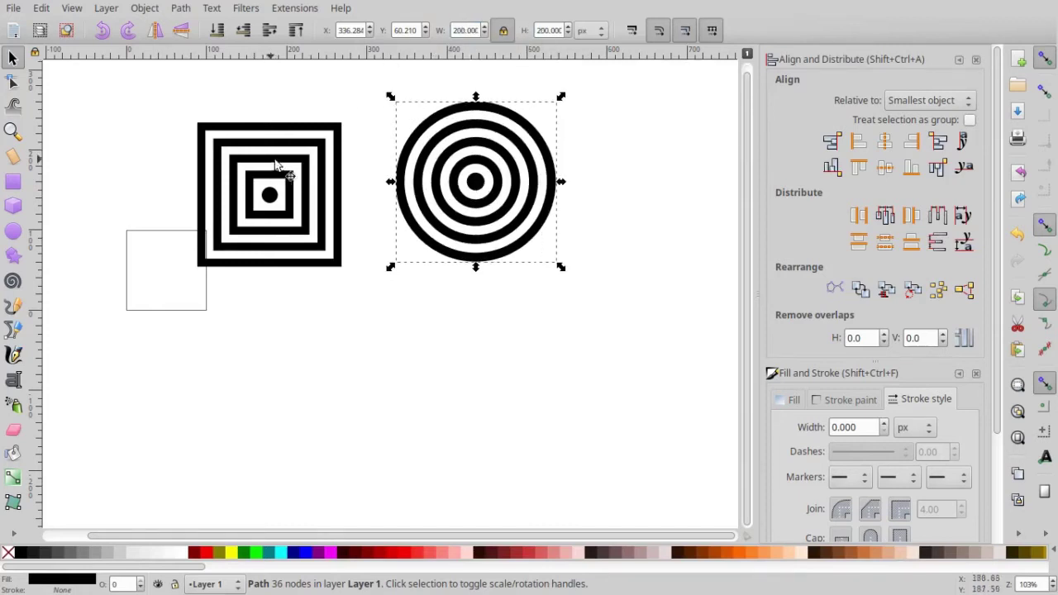
Step: Scale the nested squares proportionally to 200 px wide
click(302, 165)
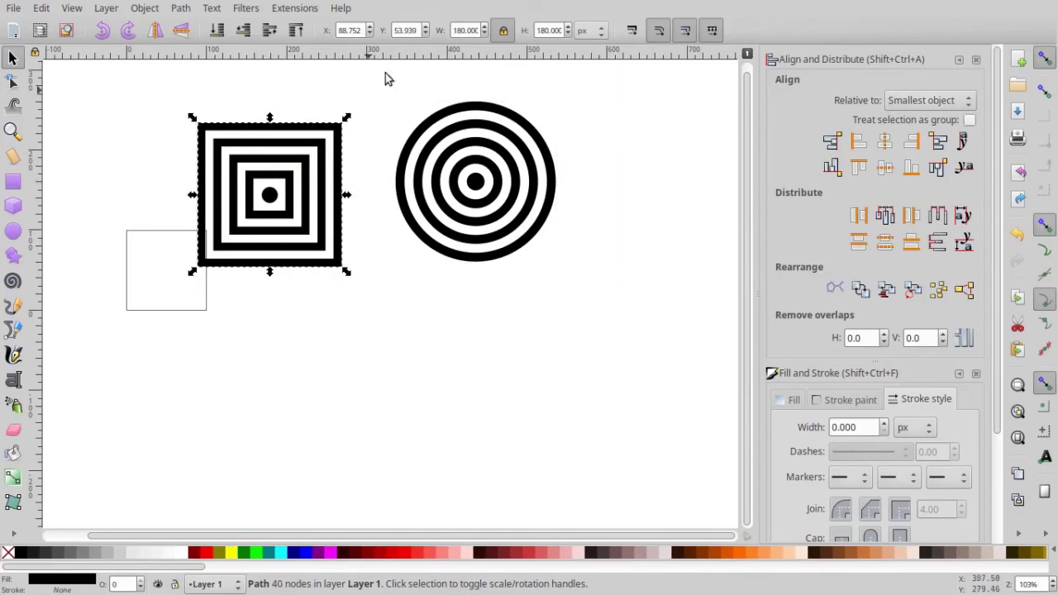
drag(460, 30, 447, 31)
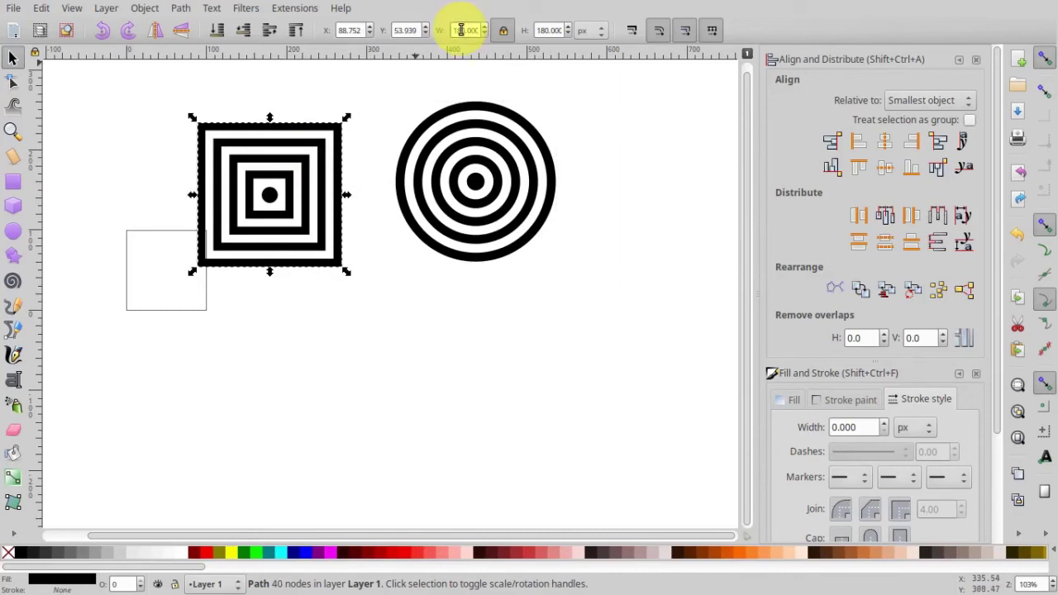
text(20)
key(Return)
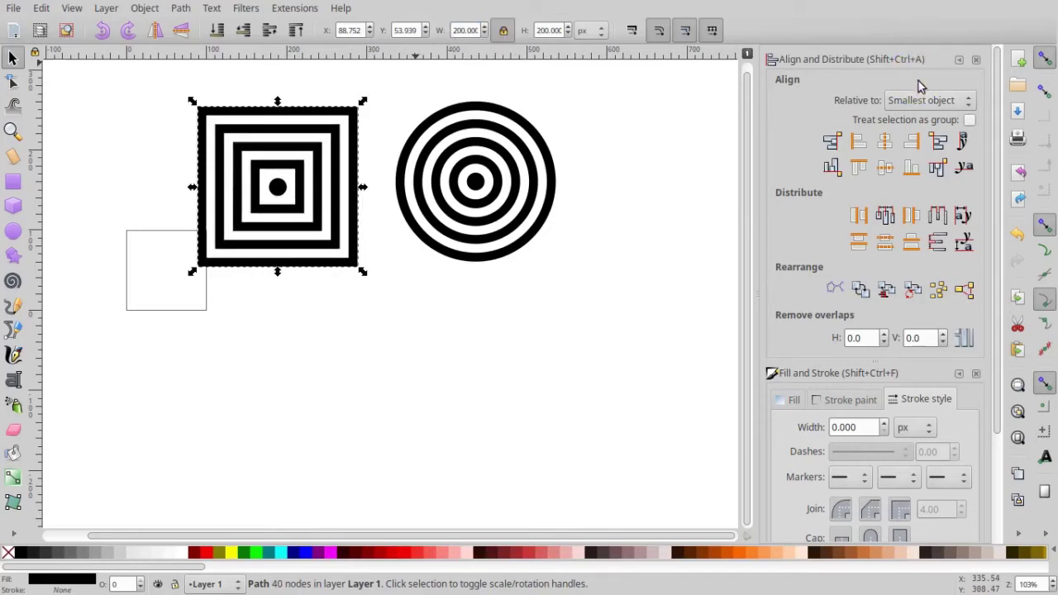
Step: Move the nested squares over the page's lower-left corner and align their right and top edges to the page
click(927, 102)
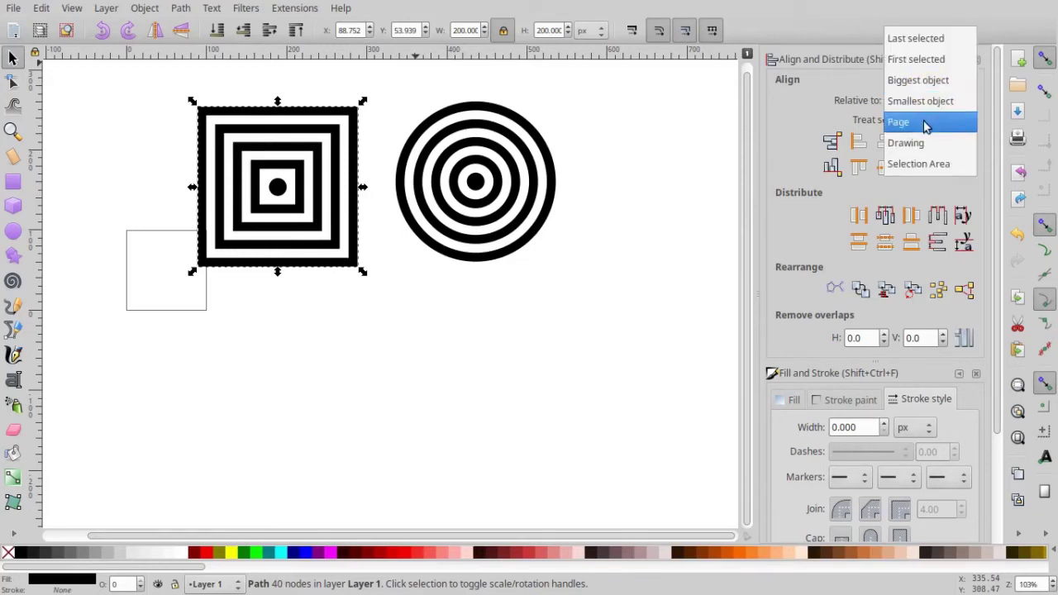
click(927, 123)
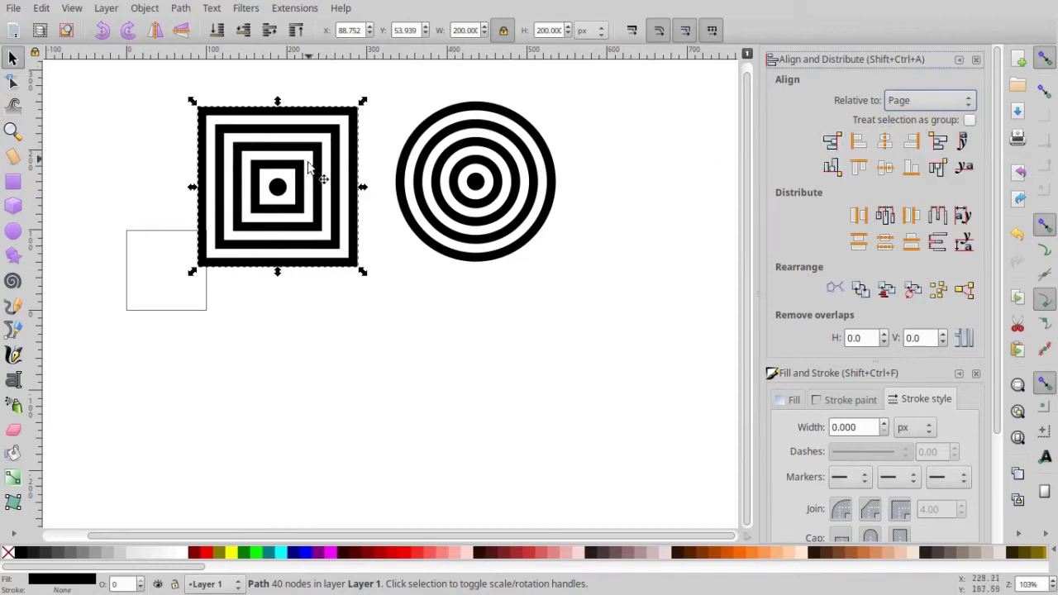
drag(338, 107, 182, 248)
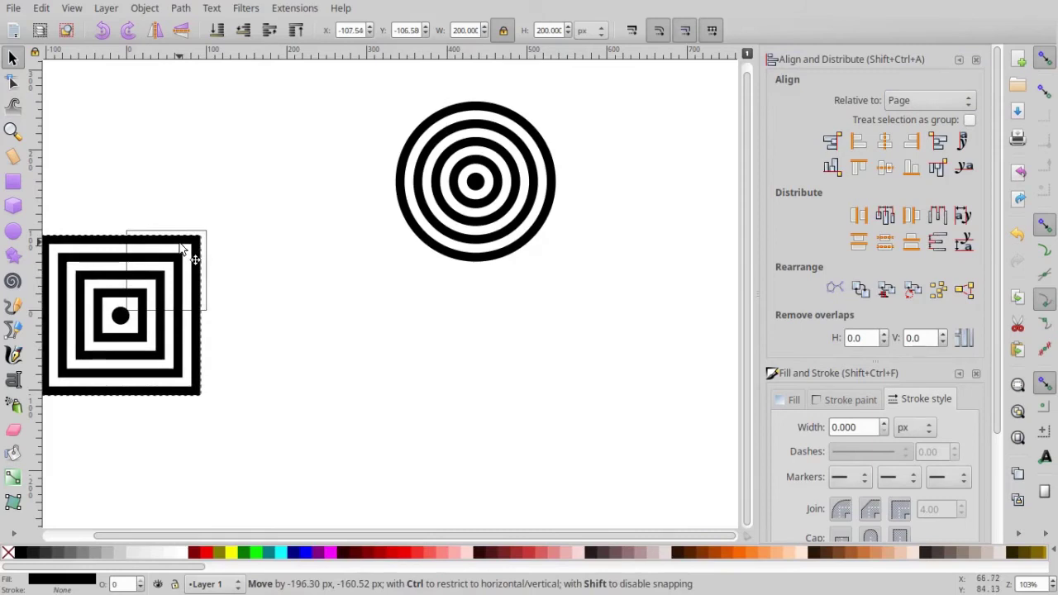
drag(182, 246, 182, 246)
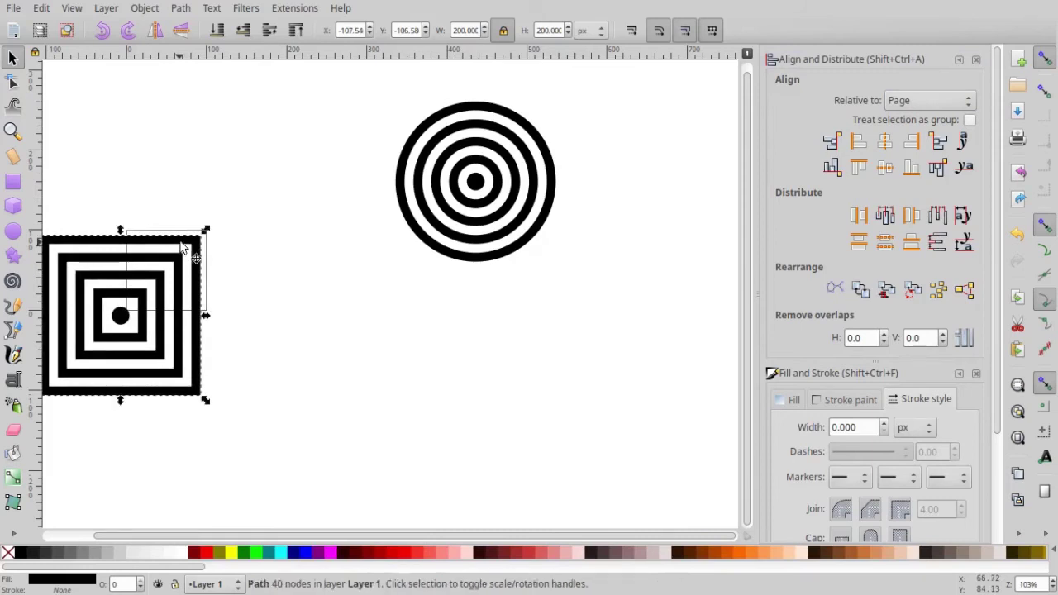
click(912, 145)
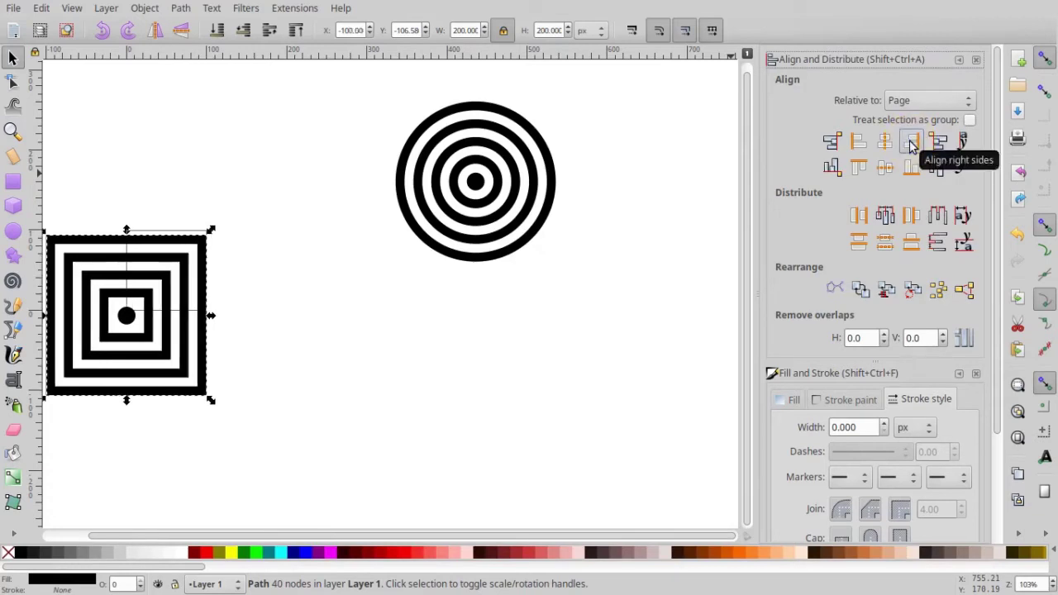
click(860, 167)
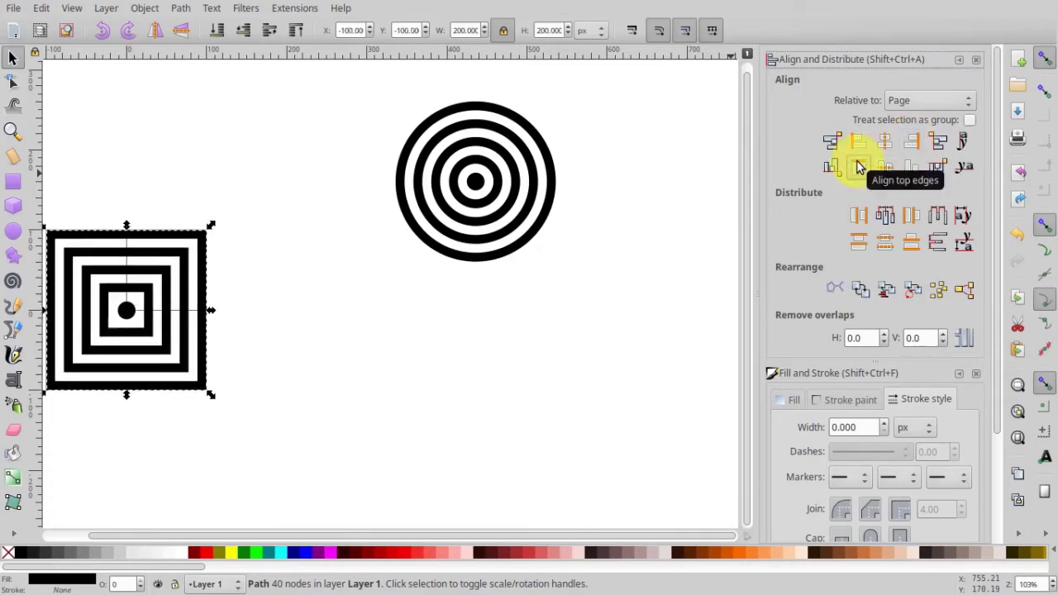
Step: Move the concentric circles over the page's upper-right corner and align their bottom and left edges to the page
click(496, 137)
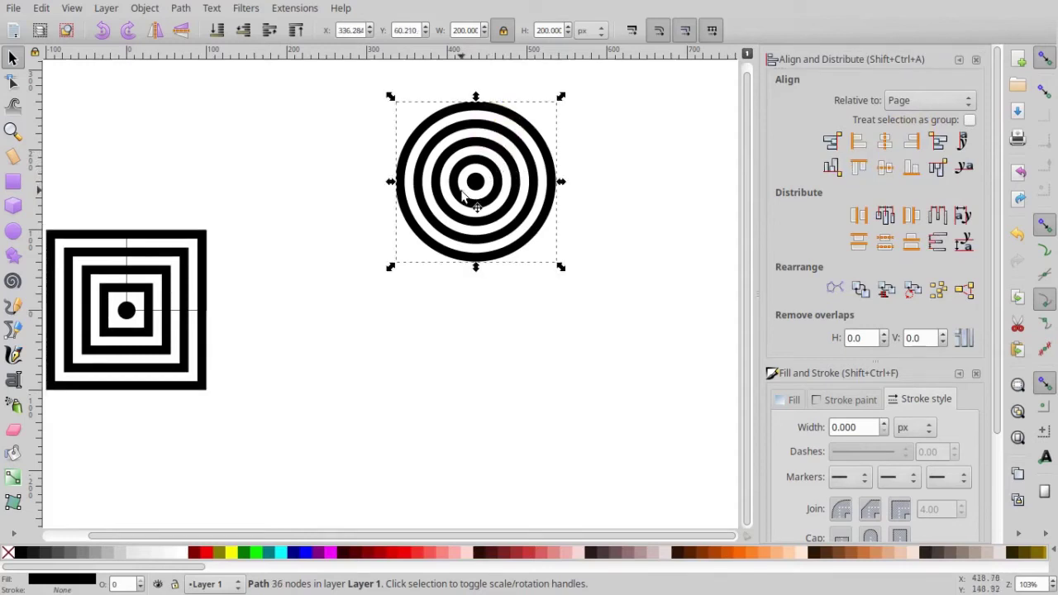
drag(472, 177, 210, 221)
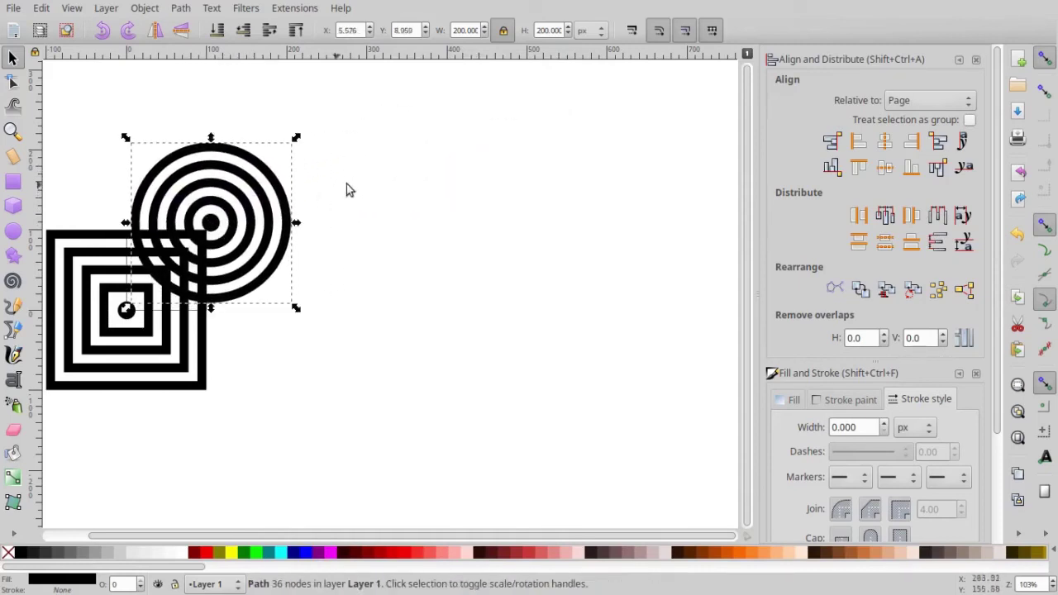
click(910, 168)
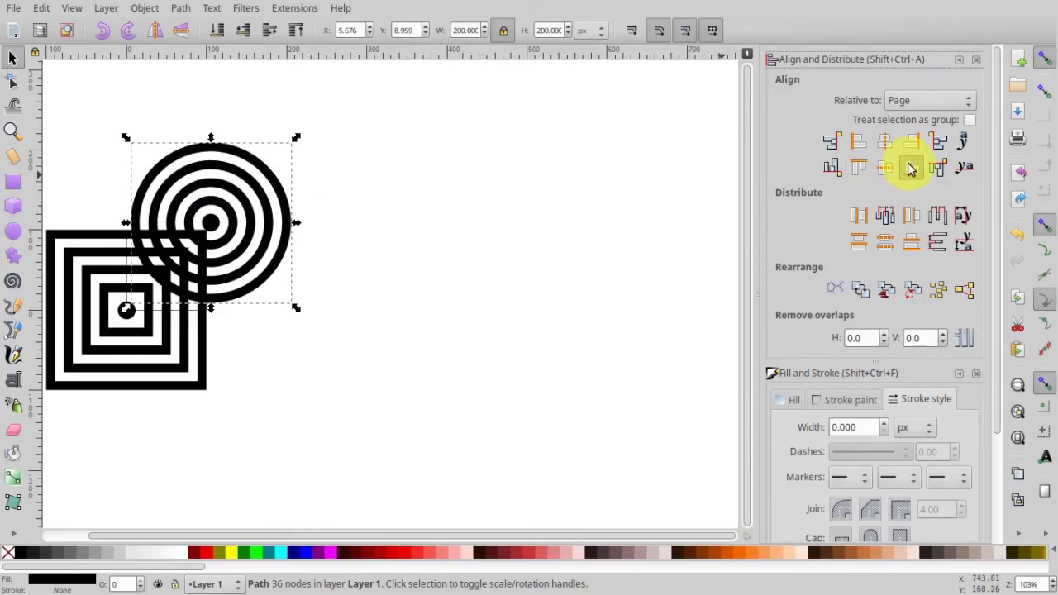
click(858, 145)
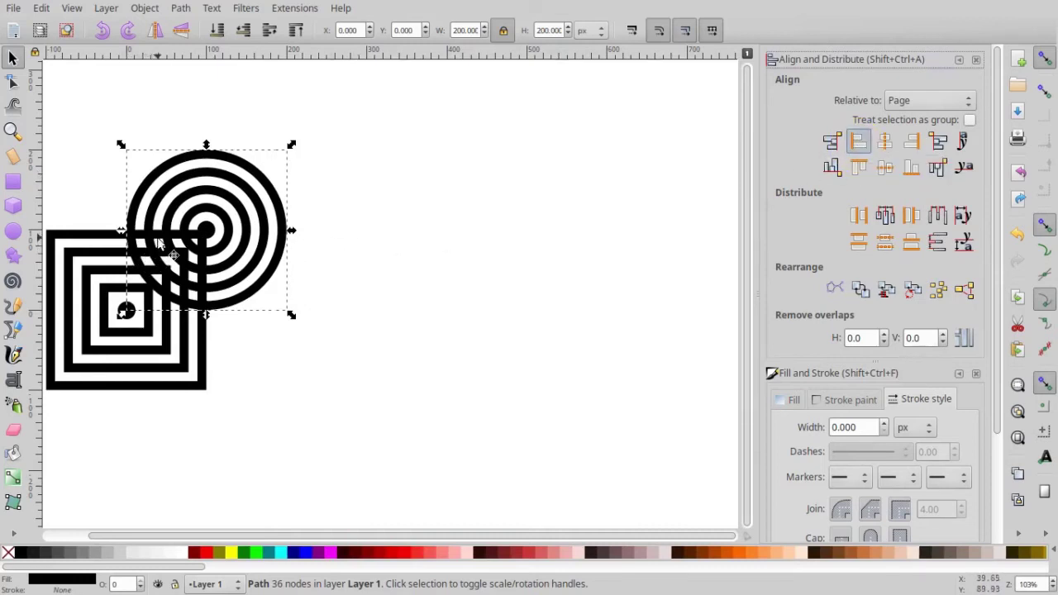
Step: Draw a closed straight-segment path along the outer ring's lower-left arc and around the circles' centre, covering the overlap with the squares
scroll(115, 230, up, 5)
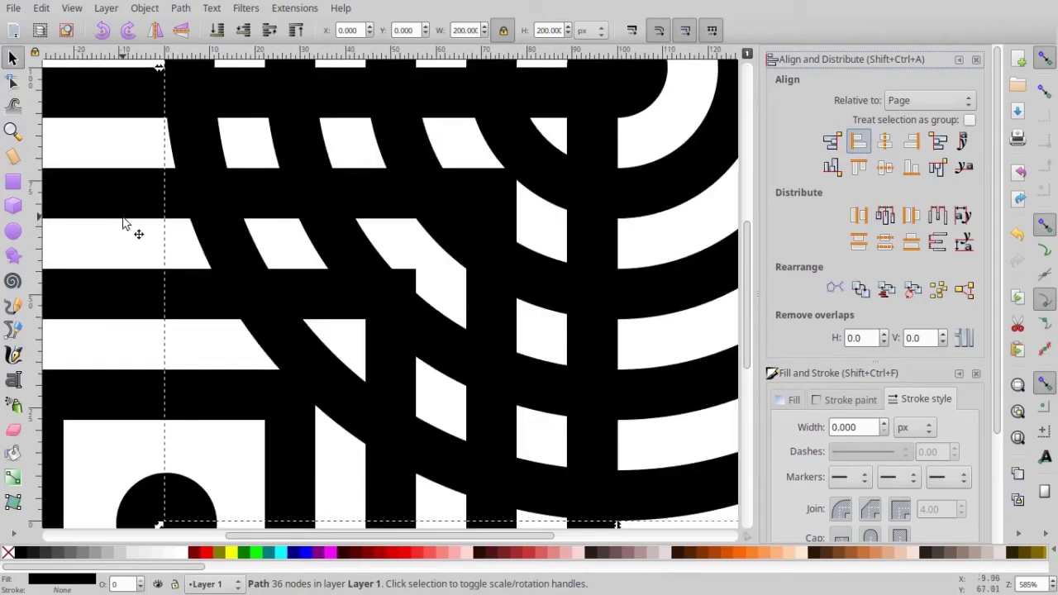
scroll(295, 247, down, 2)
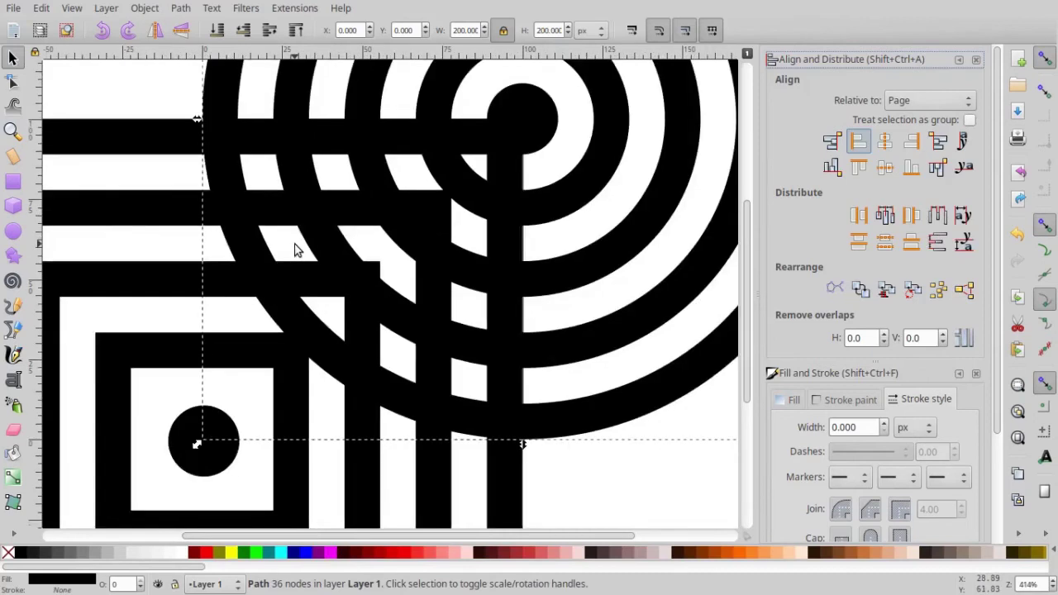
scroll(295, 248, down, 1)
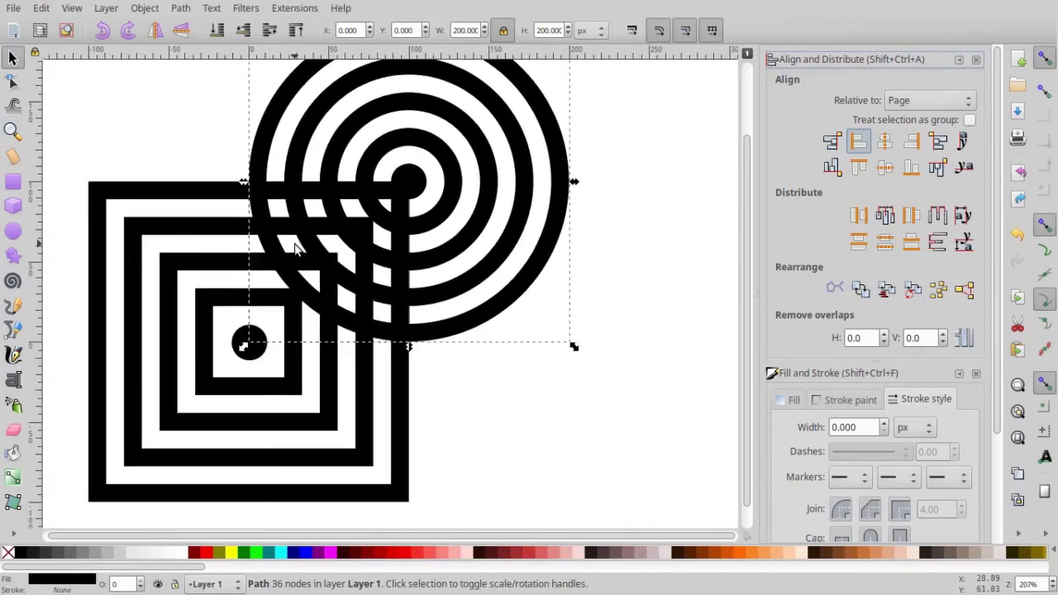
scroll(295, 247, down, 1)
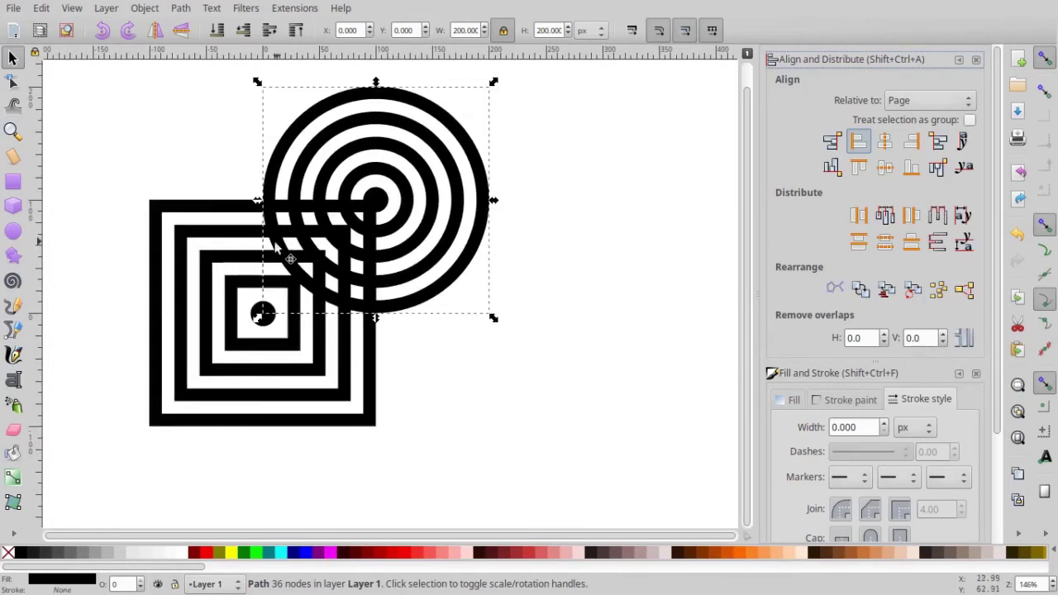
scroll(271, 244, left, 2)
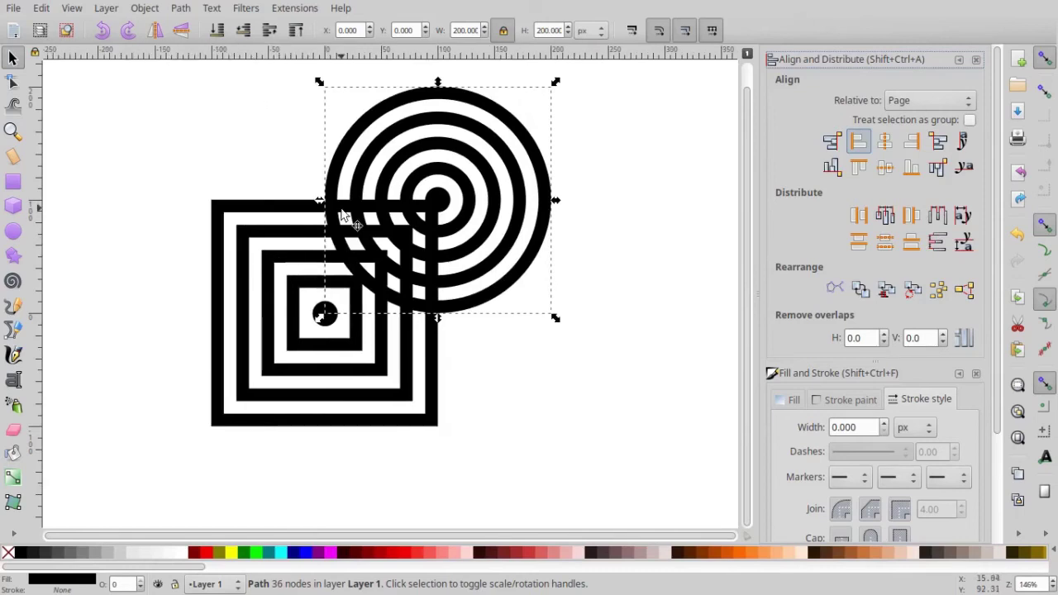
scroll(342, 212, up, 2)
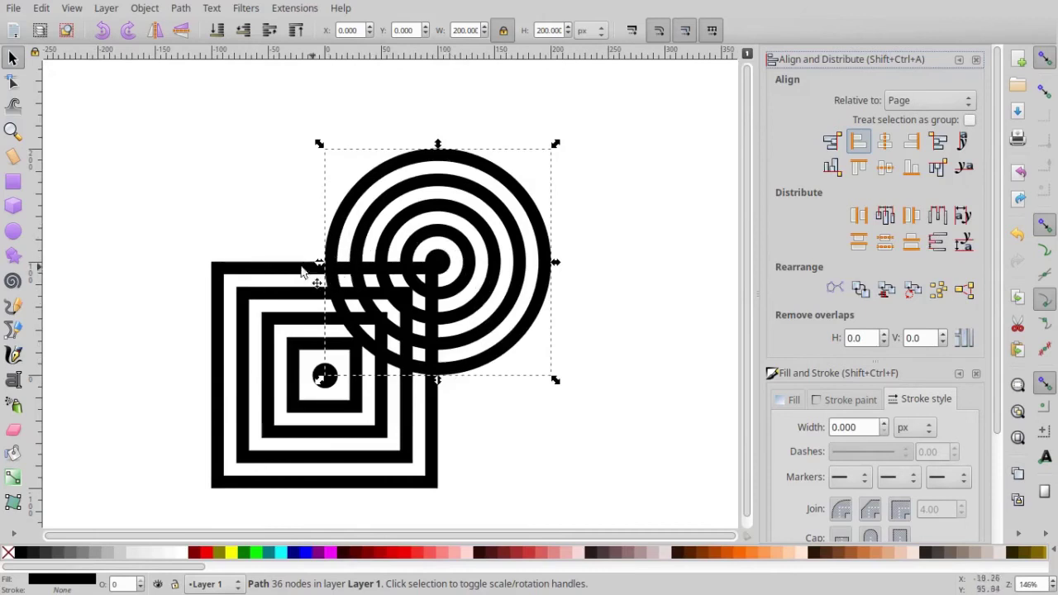
click(12, 332)
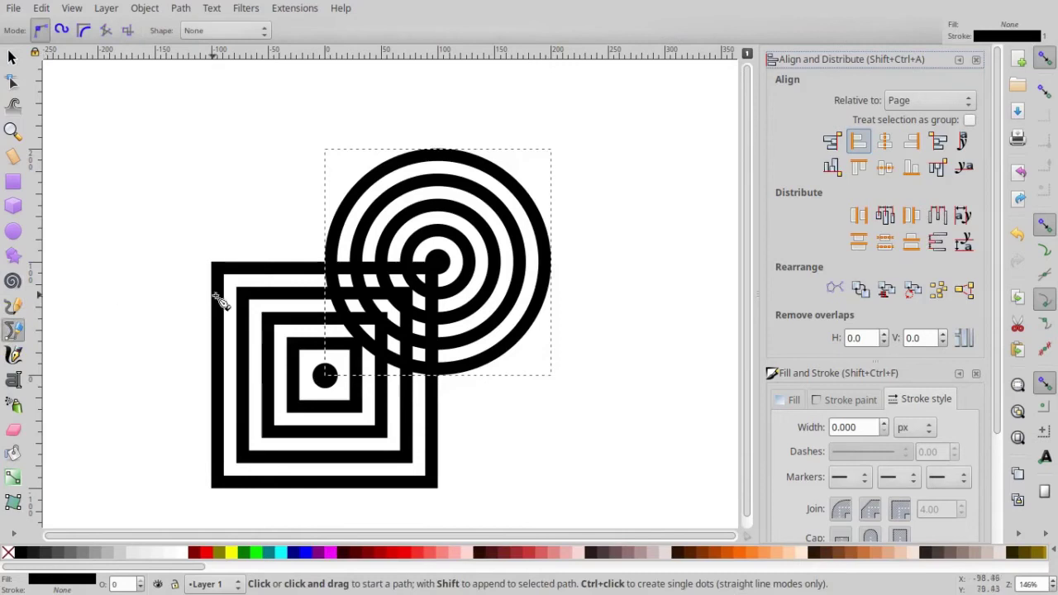
click(331, 258)
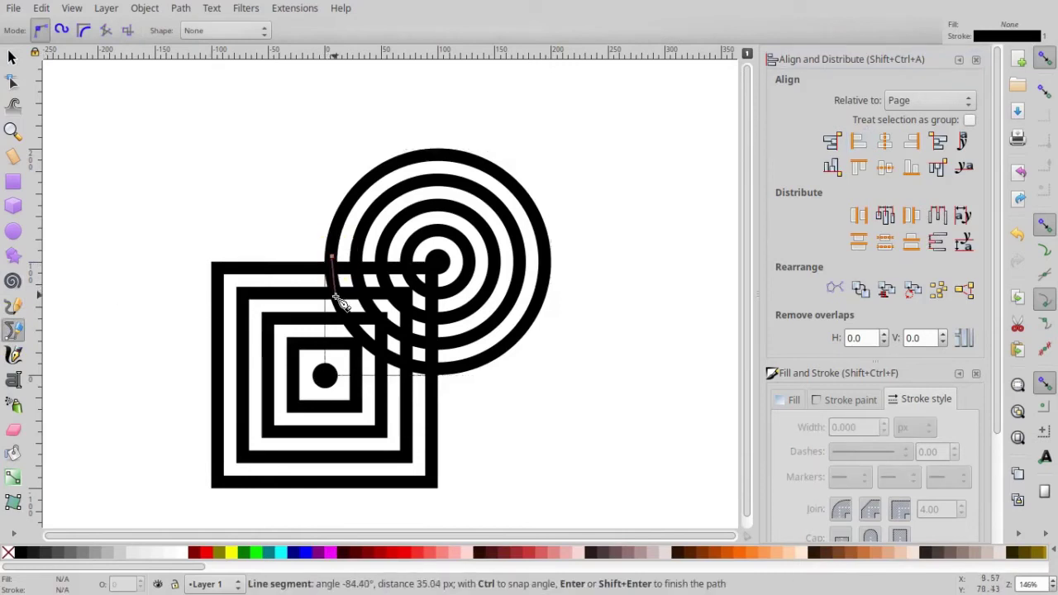
click(337, 298)
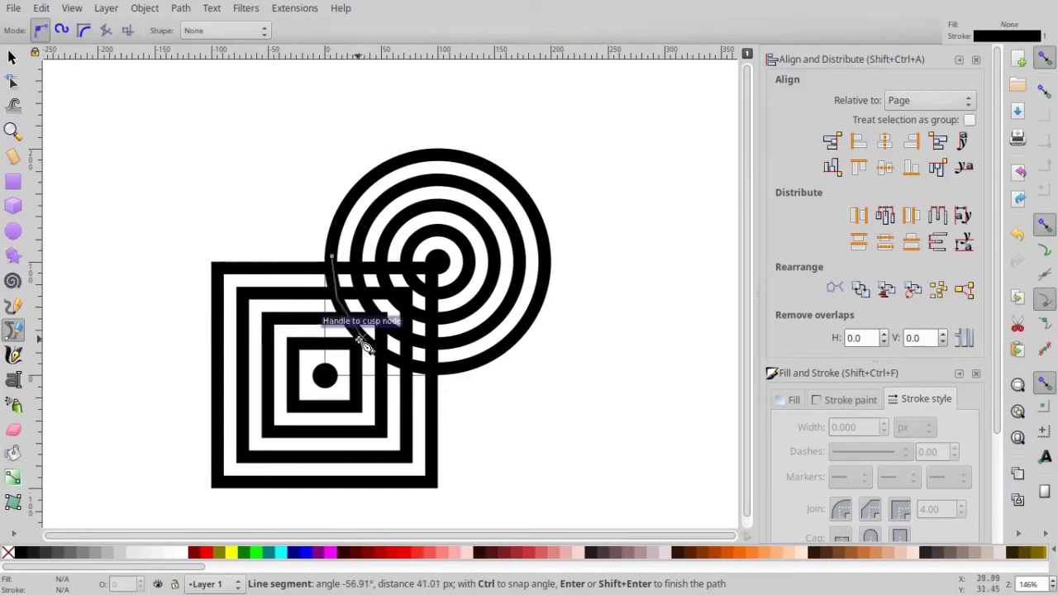
click(361, 340)
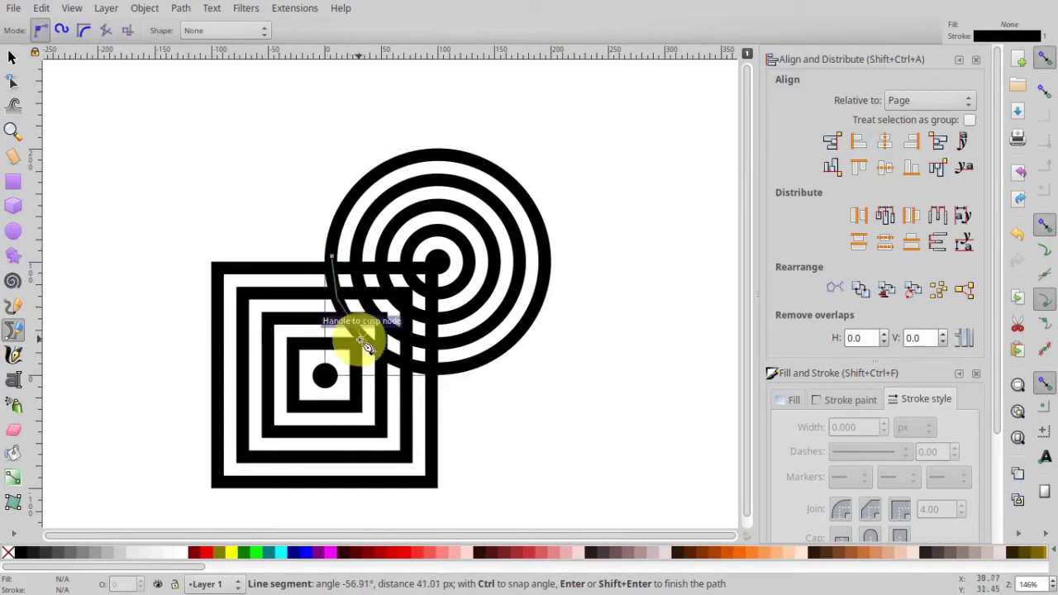
click(402, 364)
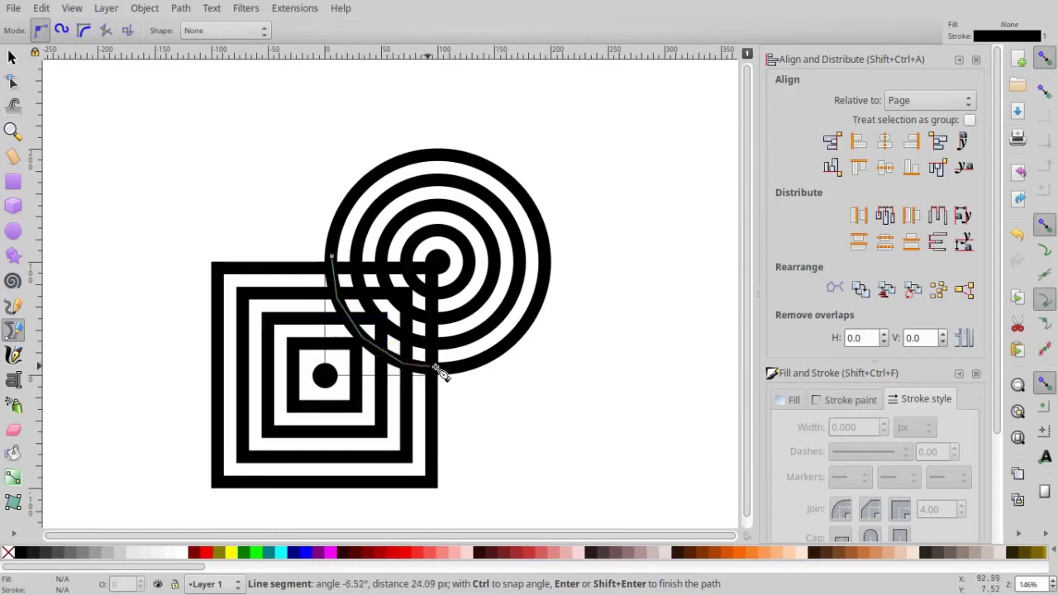
click(453, 369)
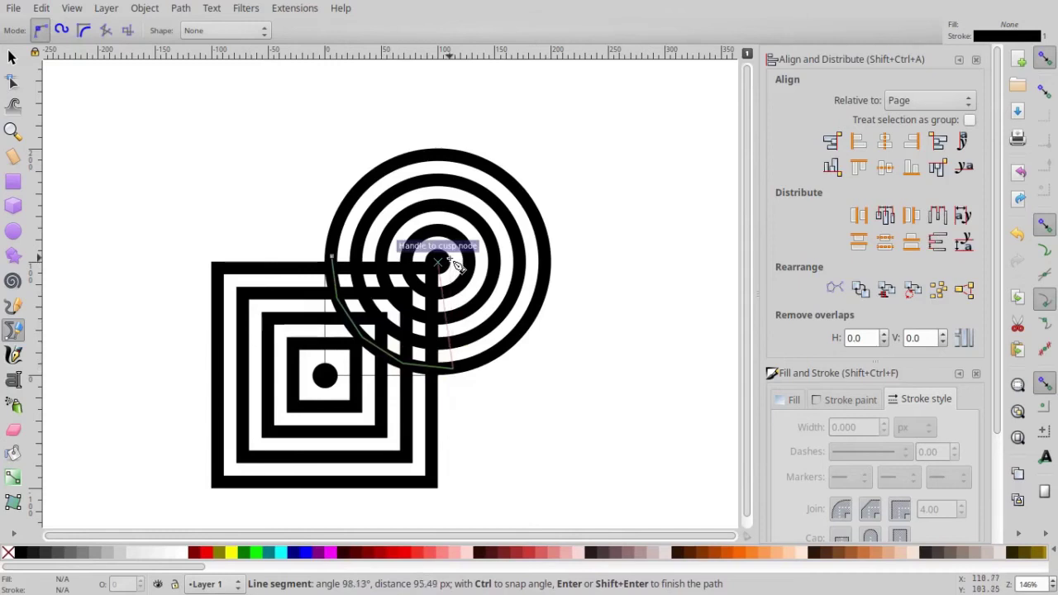
click(452, 245)
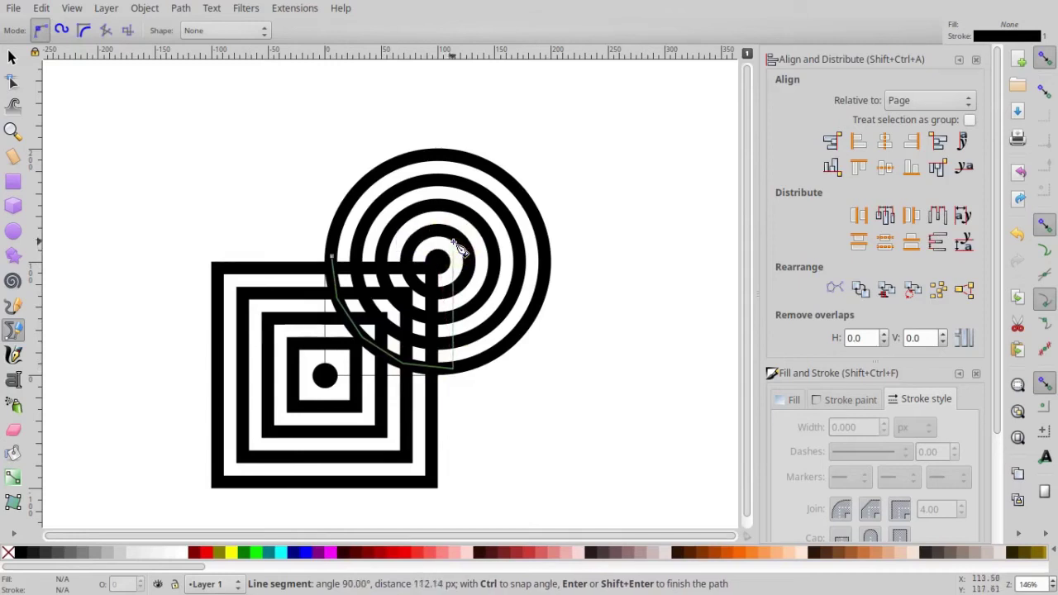
click(331, 258)
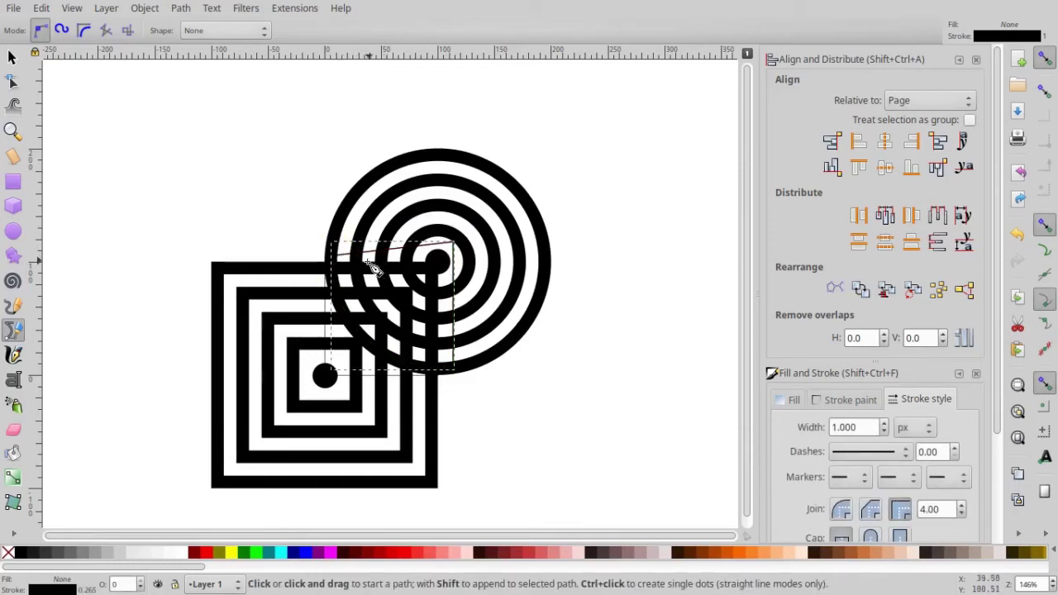
Step: Remove the outline of the path covering the overlap and fill it with flat mid grey, RGB 128, 128, 128
click(833, 399)
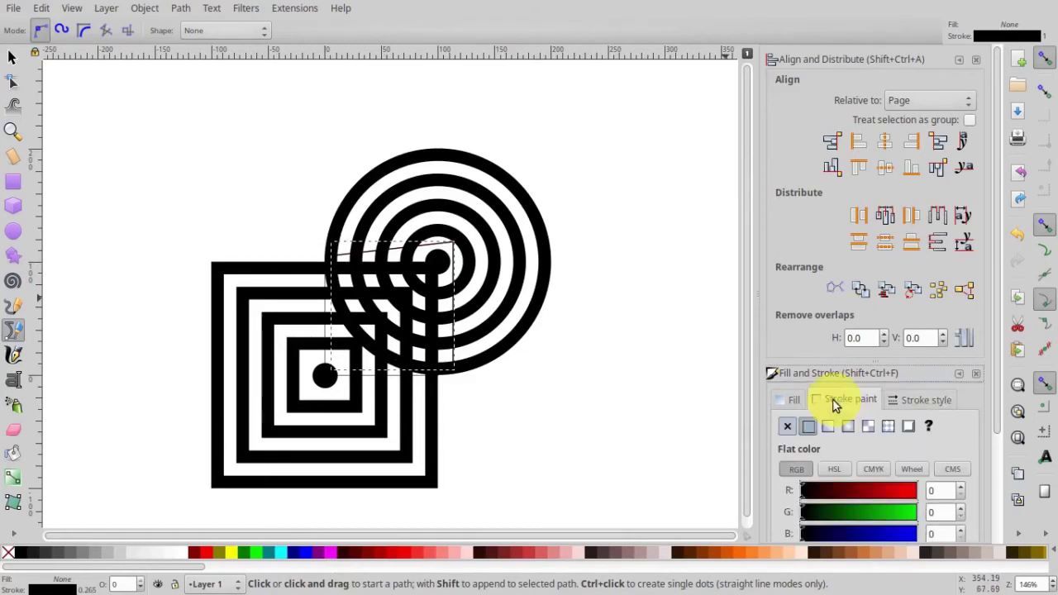
click(789, 427)
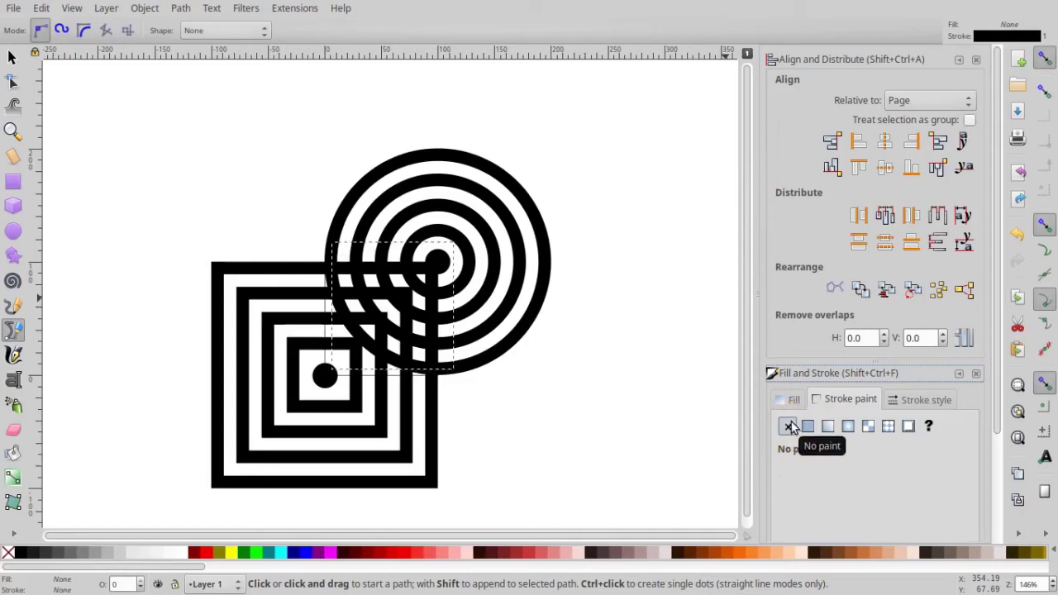
click(786, 399)
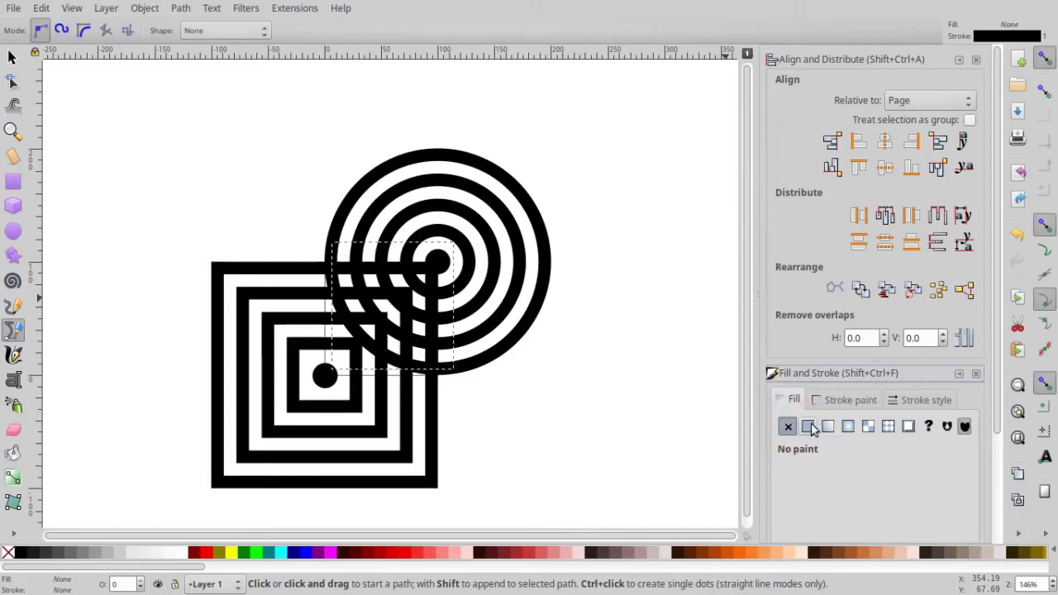
click(809, 427)
click(874, 402)
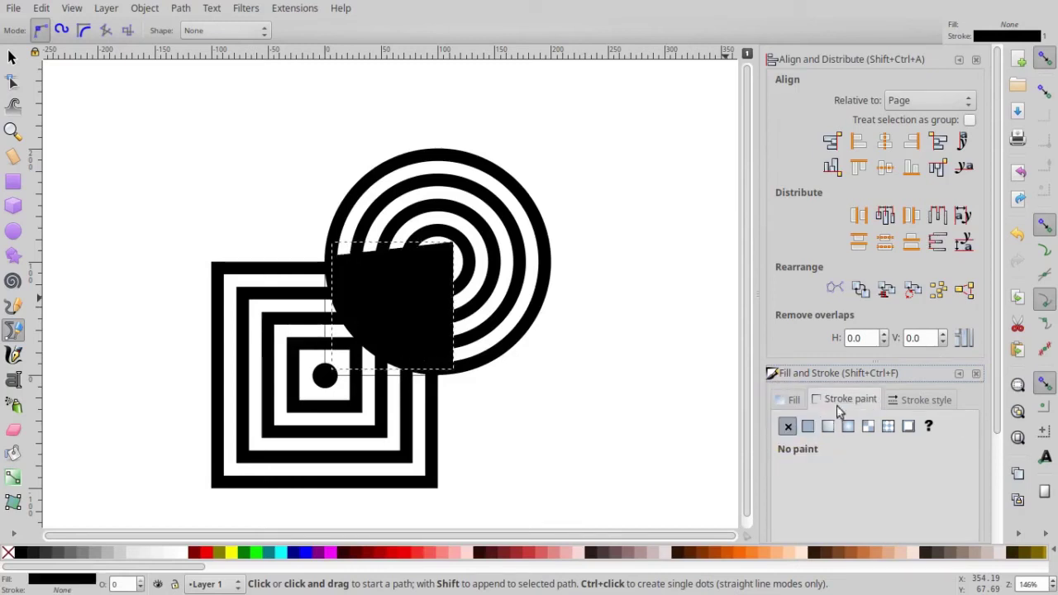
click(790, 400)
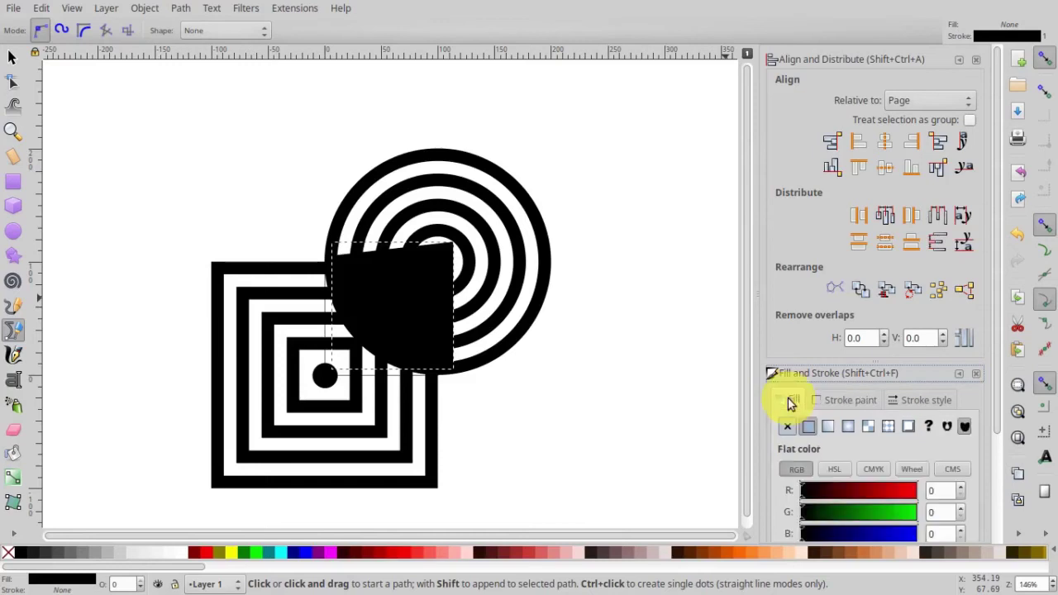
click(79, 552)
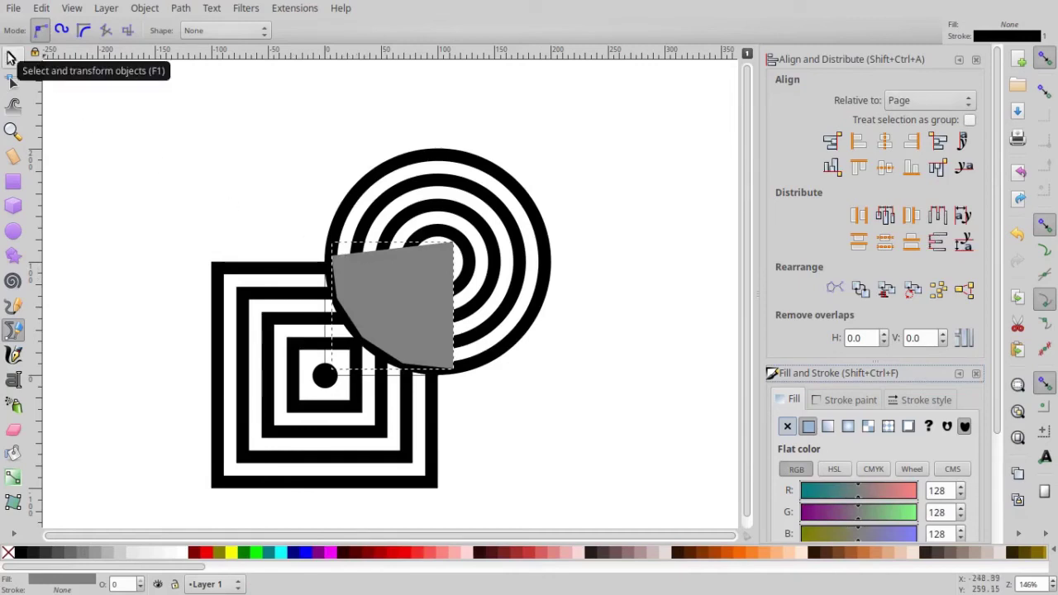
Step: Subtract the grey overlap shape from the nested squares with the Difference operation
click(12, 58)
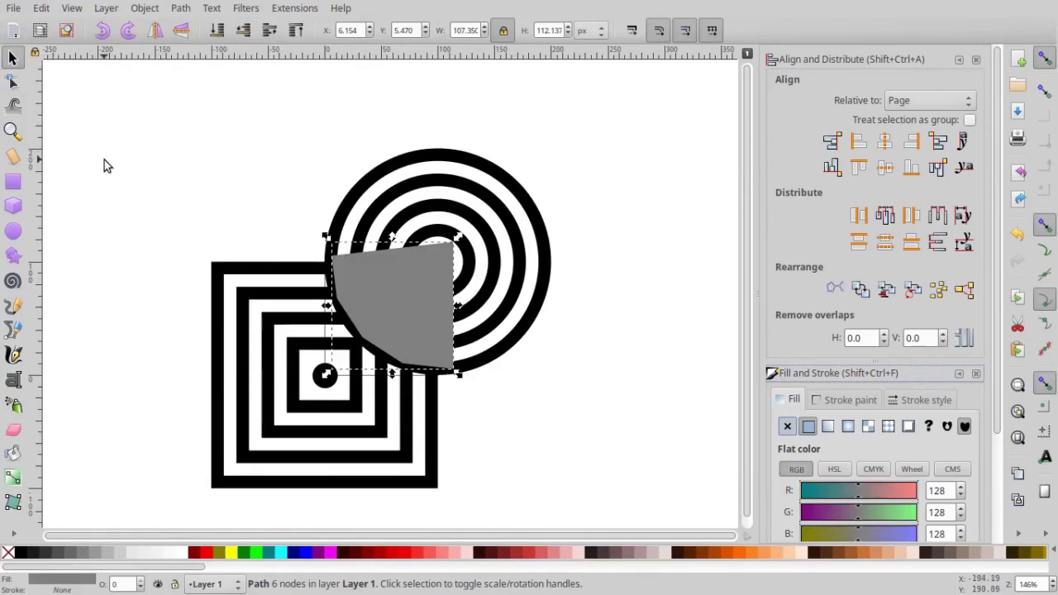
shift+click(254, 268)
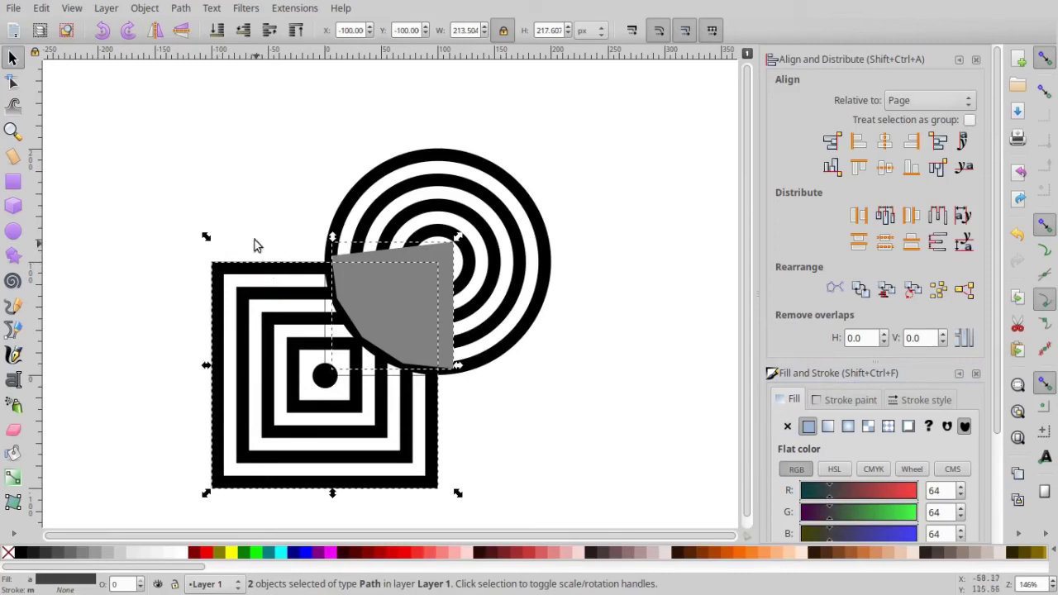
click(182, 10)
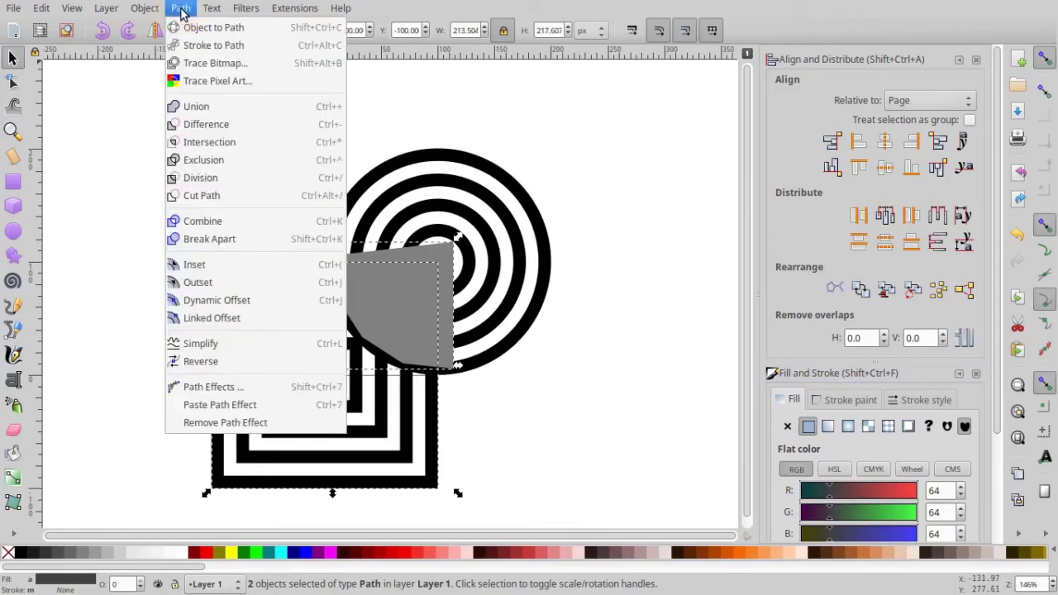
click(228, 126)
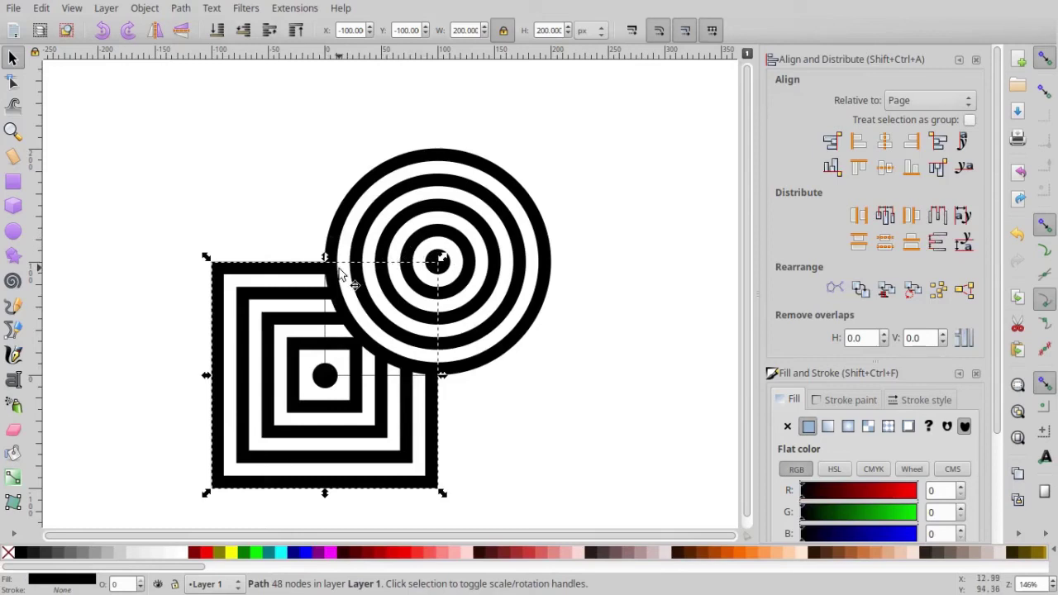
Step: Unite the trimmed nested squares and the concentric circles into a single path with Union
shift+click(346, 208)
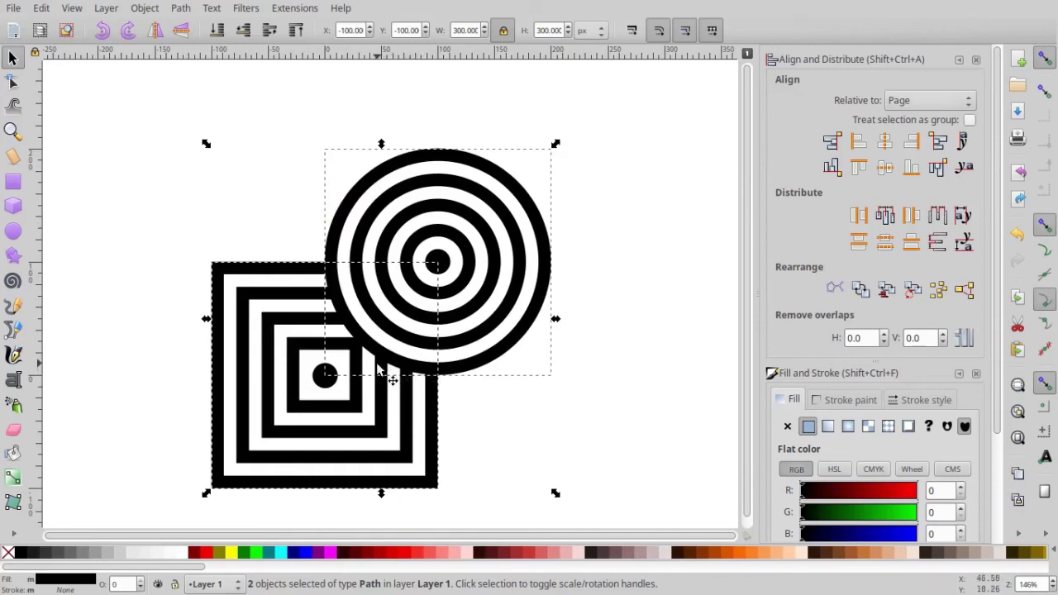
click(181, 8)
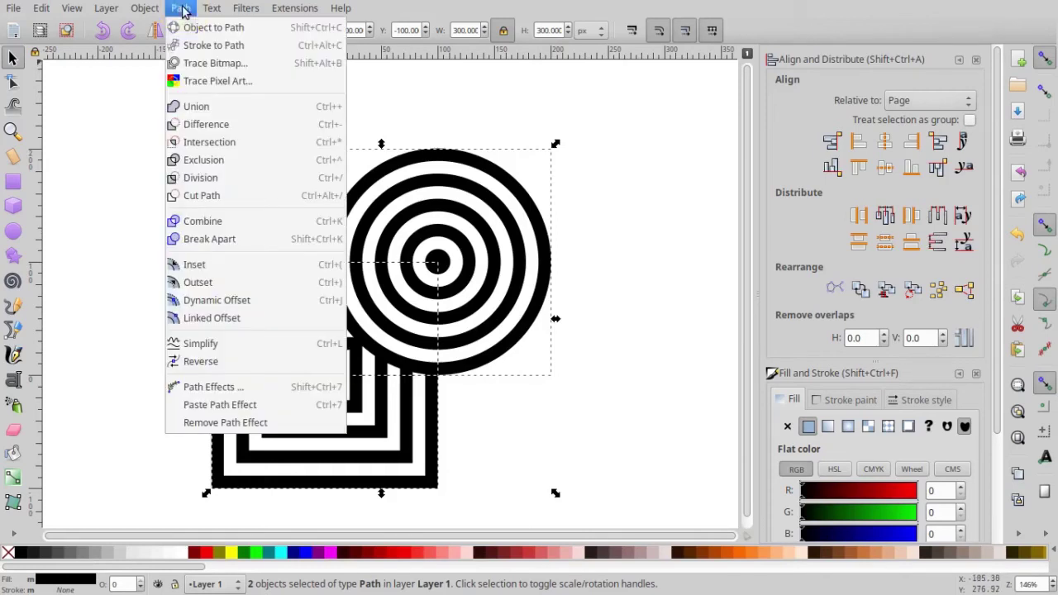
click(218, 110)
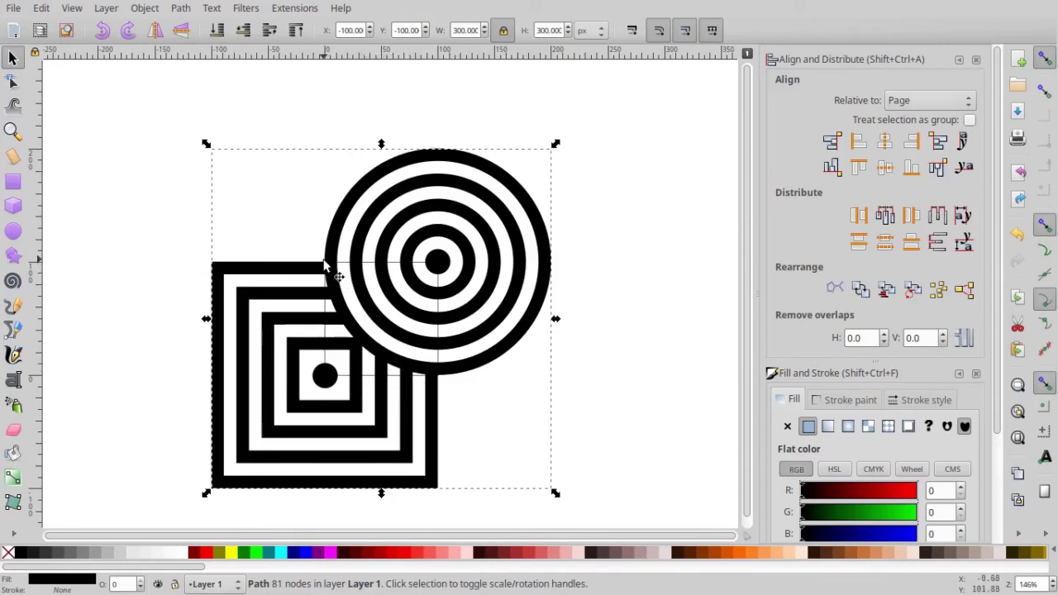
Step: Draw a grey square in the empty area beside the artwork and scale it proportionally to 100 px wide
click(12, 183)
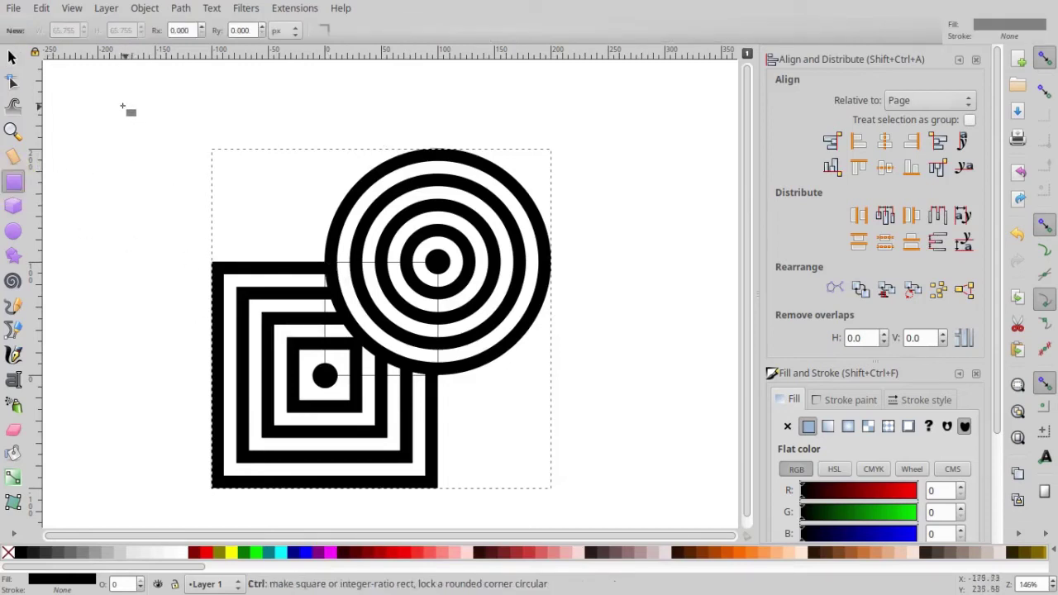
drag(120, 104, 240, 224)
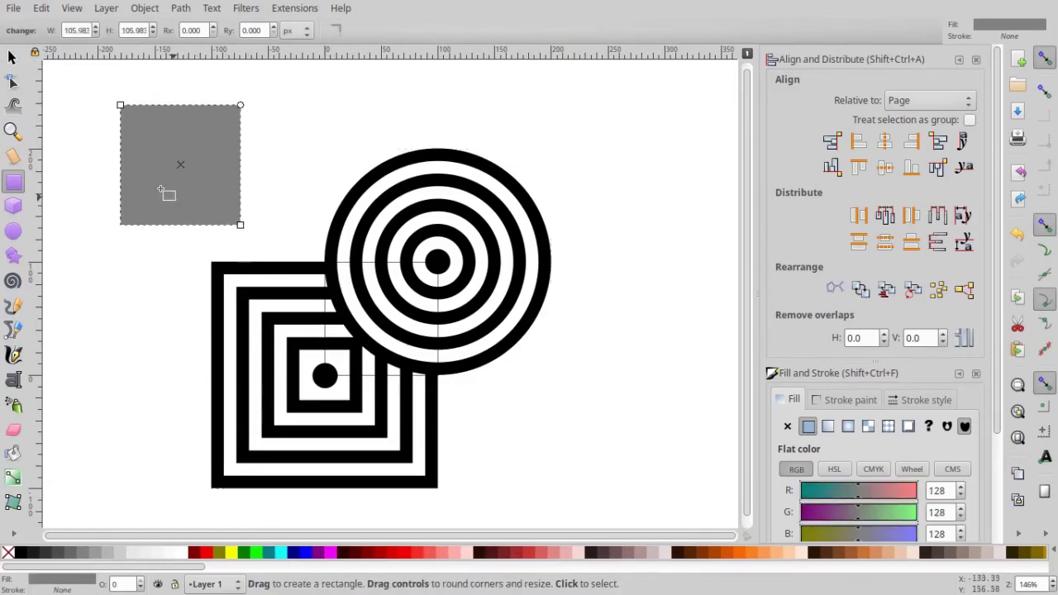
click(14, 58)
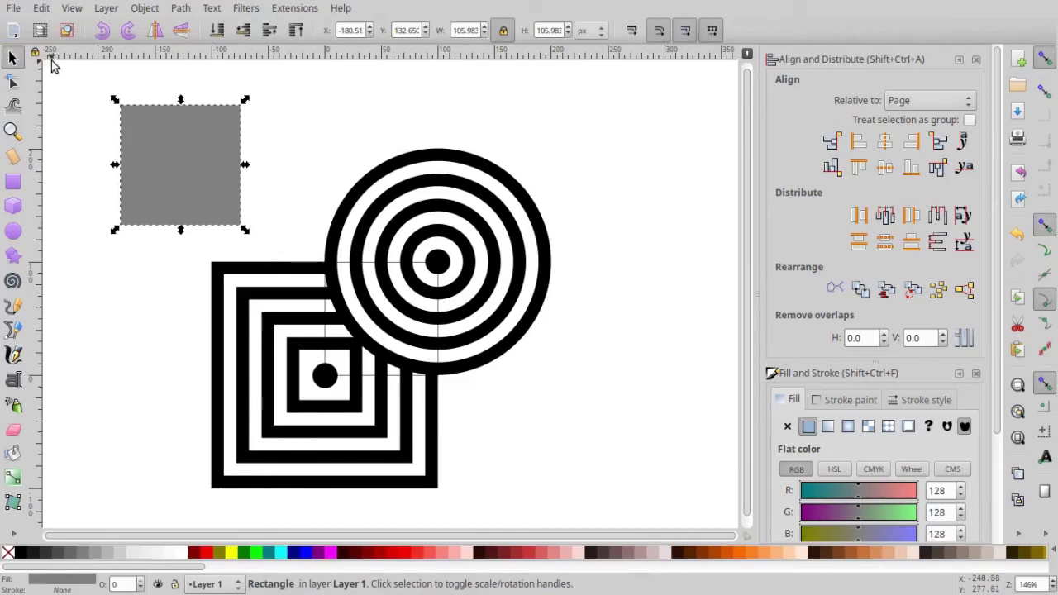
click(460, 30)
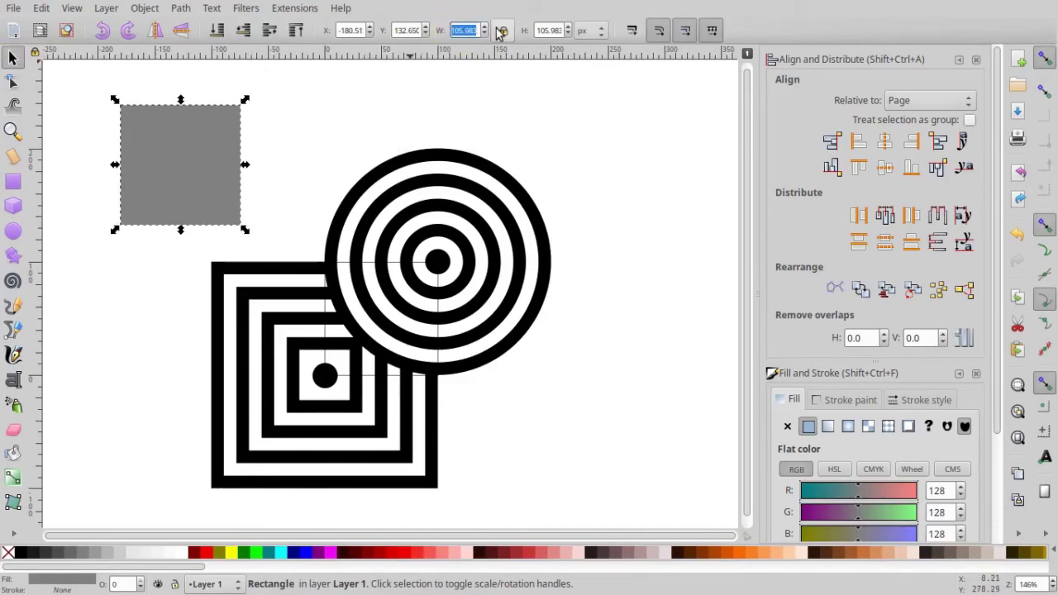
click(501, 31)
text(100)
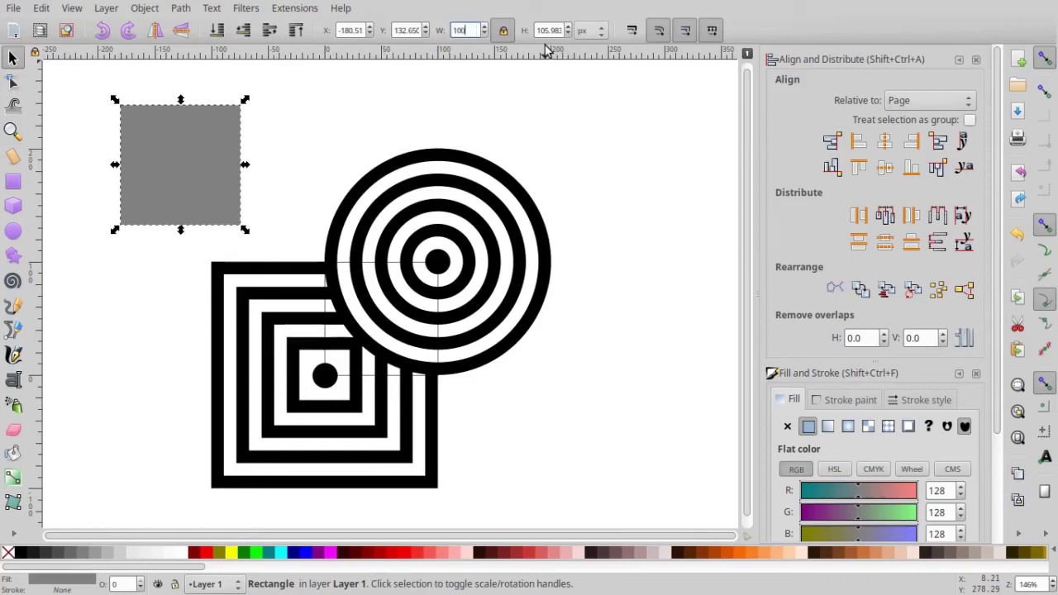
key(Return)
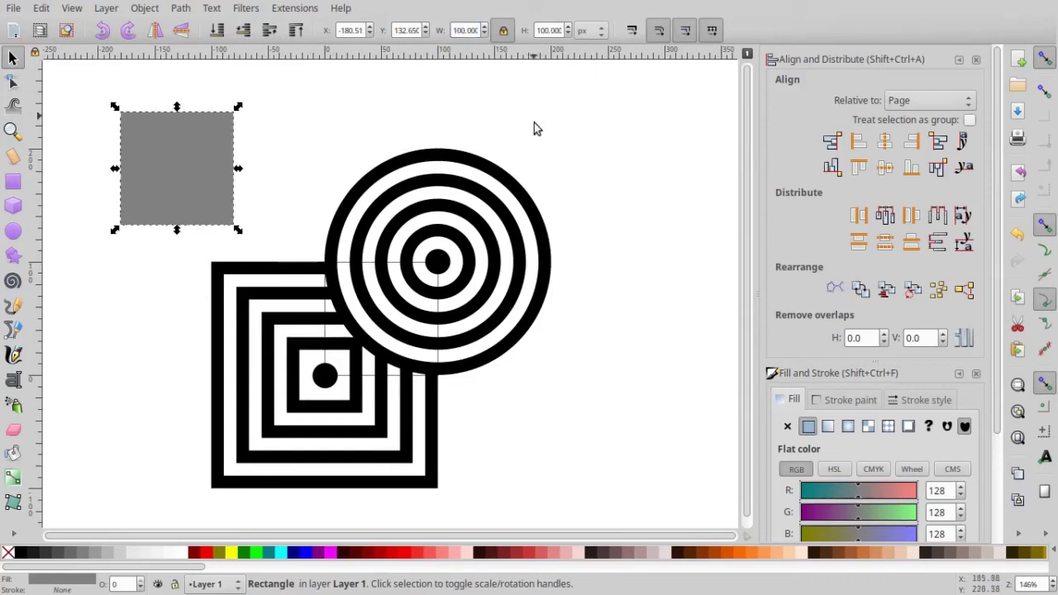
Step: Centre the grey square on the page both ways and intersect it with the united pattern to crop the tile
click(886, 142)
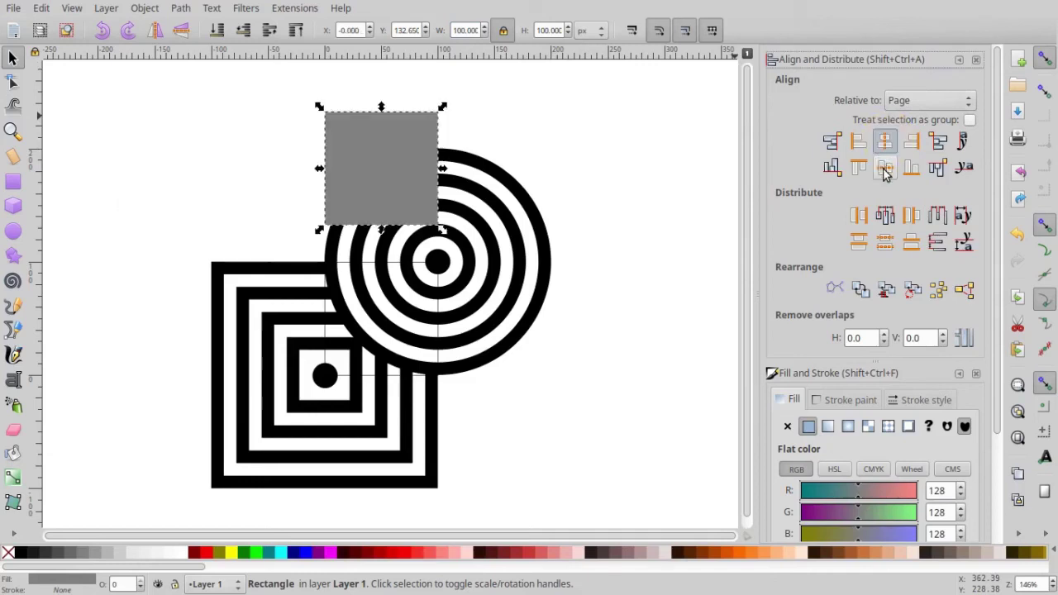
click(885, 169)
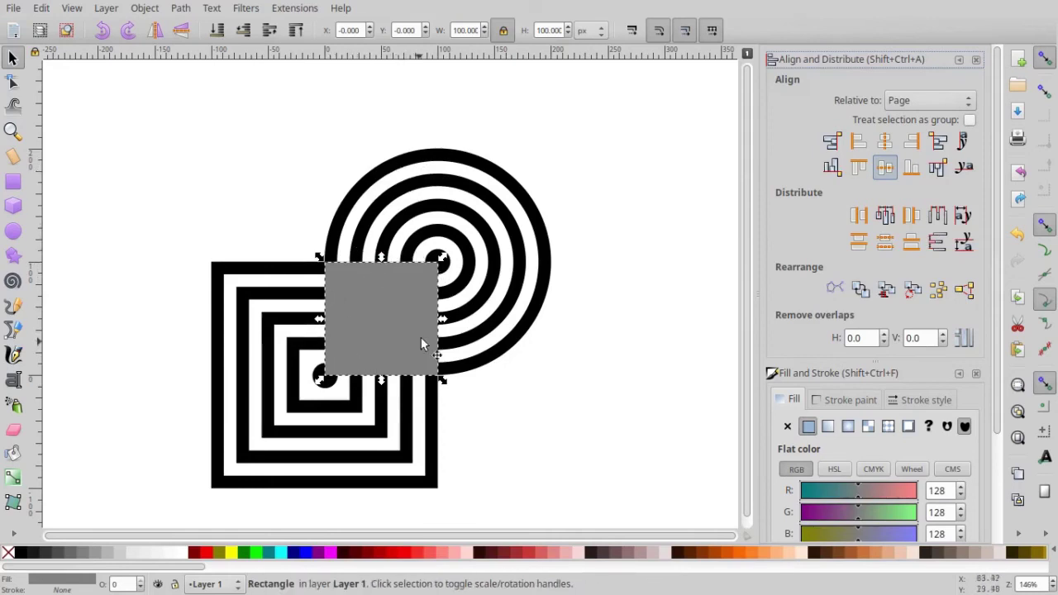
shift+click(438, 162)
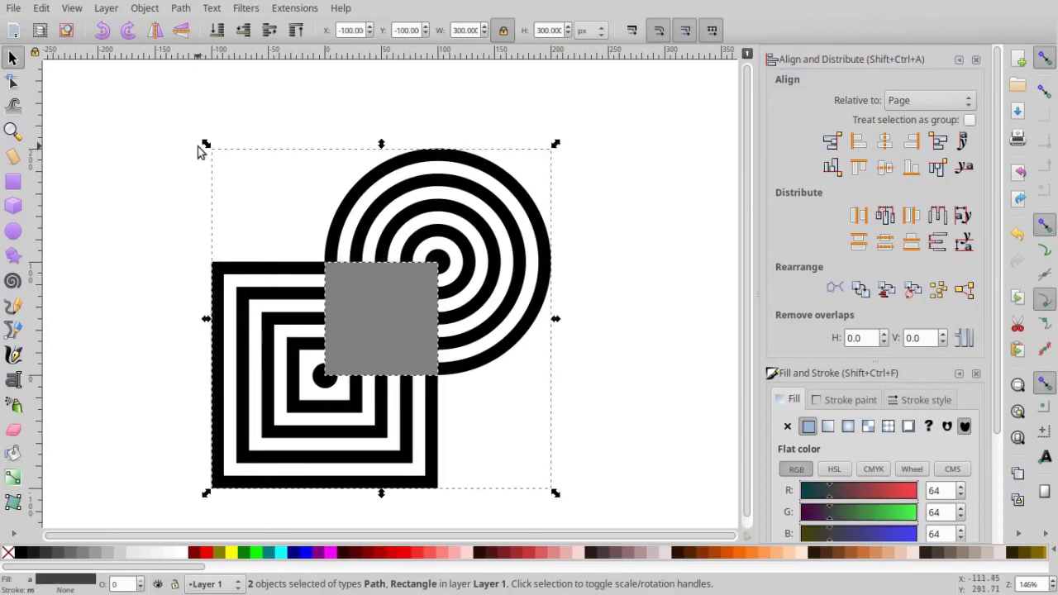
click(182, 9)
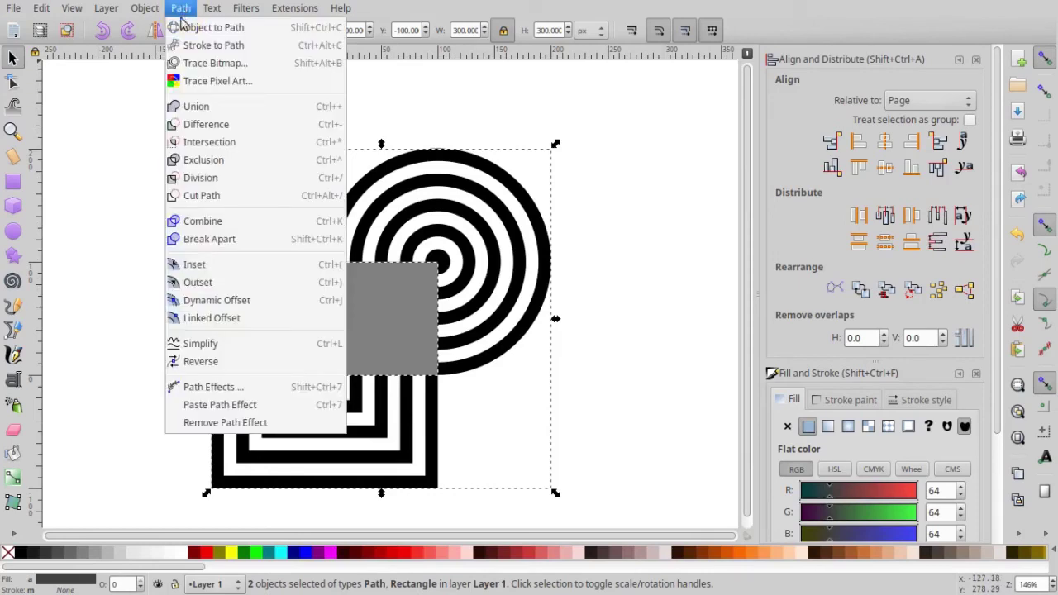
click(228, 144)
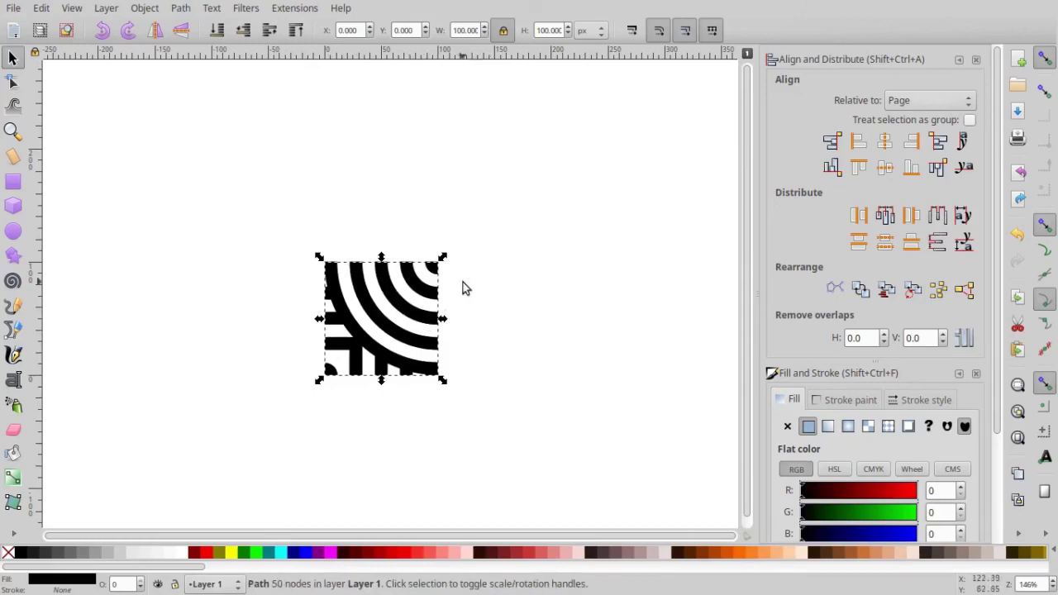
Step: Duplicate the cropped tile and snap the copy against the original's right edge
key(ctrl+d)
drag(405, 310, 521, 308)
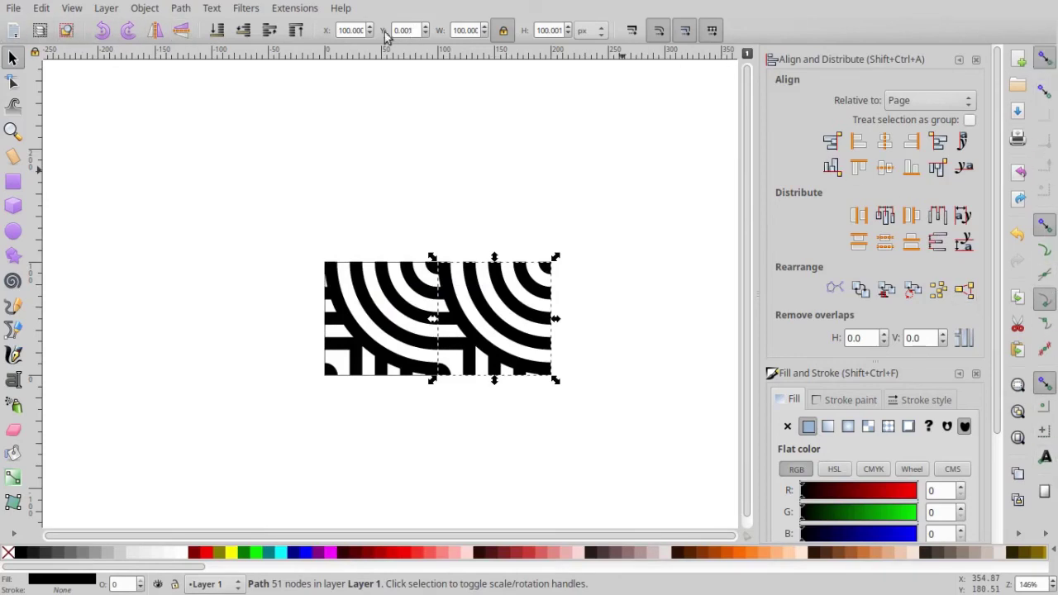
Step: Enable all the bounding box, node, path and other snapping options
click(71, 8)
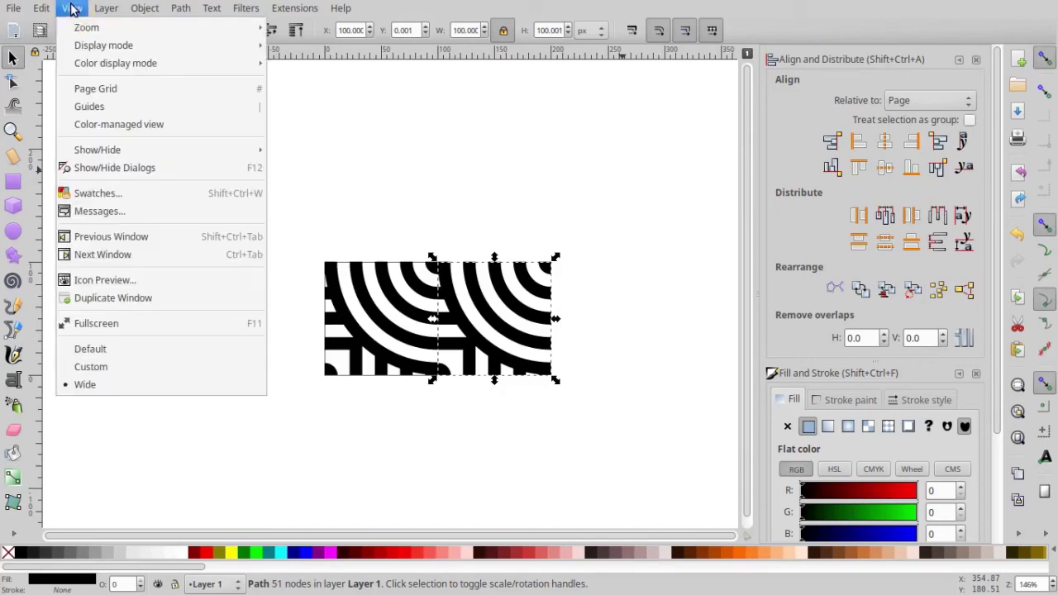
mouse_move(158, 151)
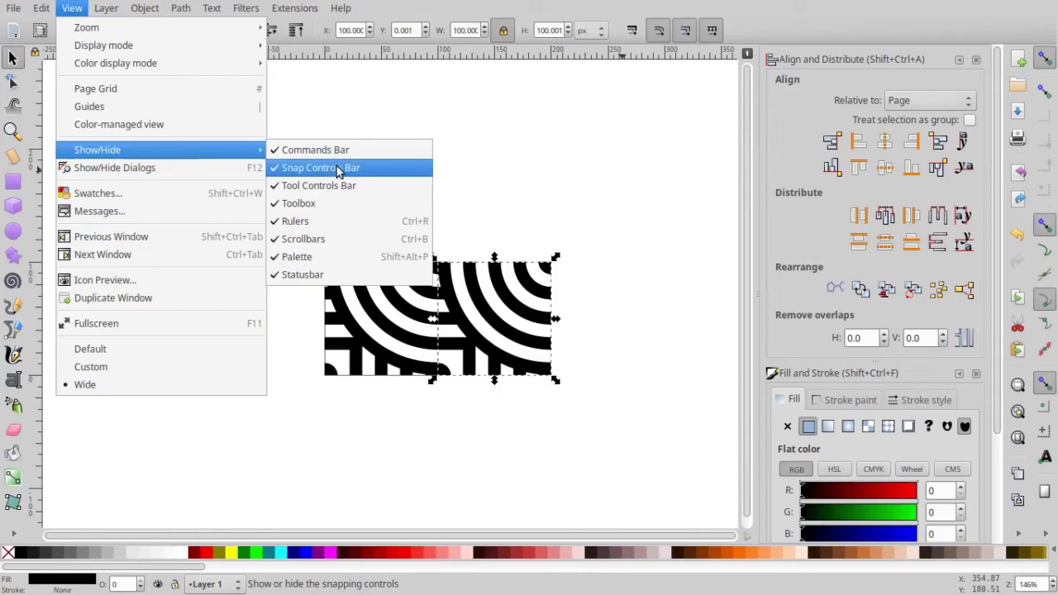
click(1048, 94)
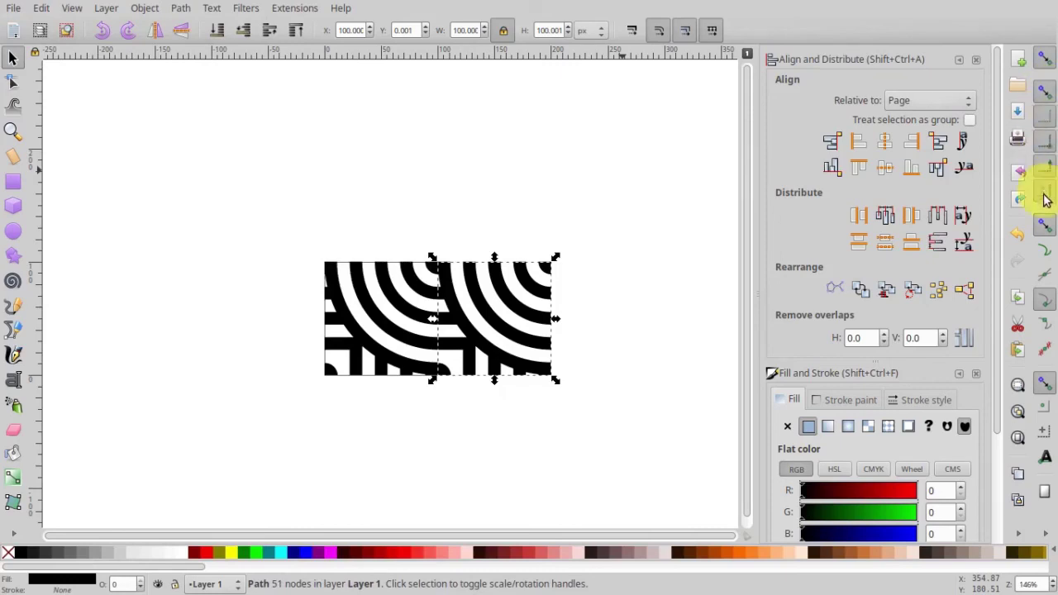
click(1043, 350)
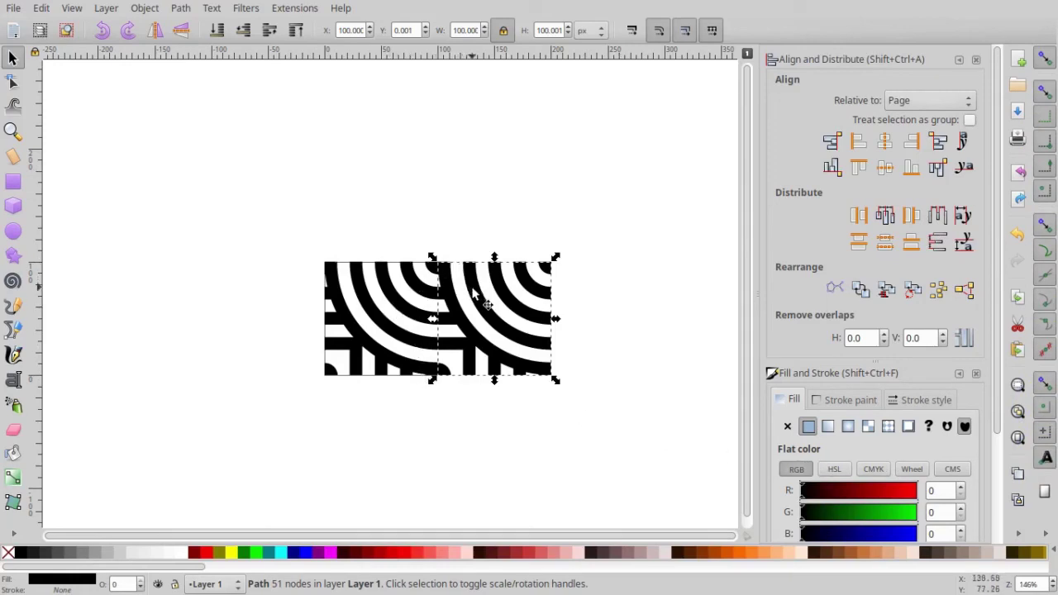
Step: Duplicate both tiles and snap the copied row directly above the originals to form a two-by-two block
drag(227, 206, 627, 454)
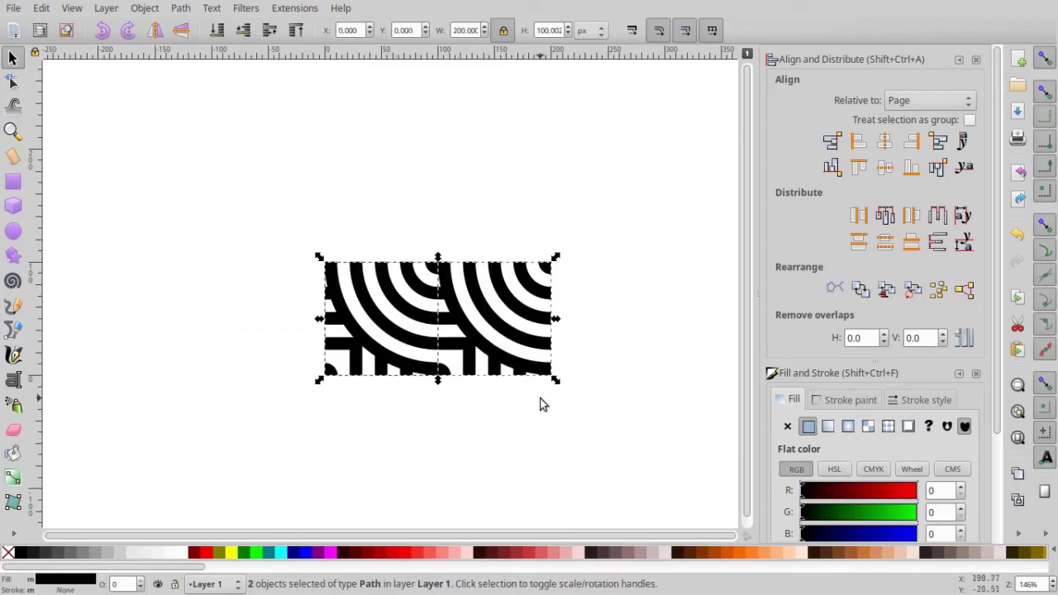
key(ctrl+d)
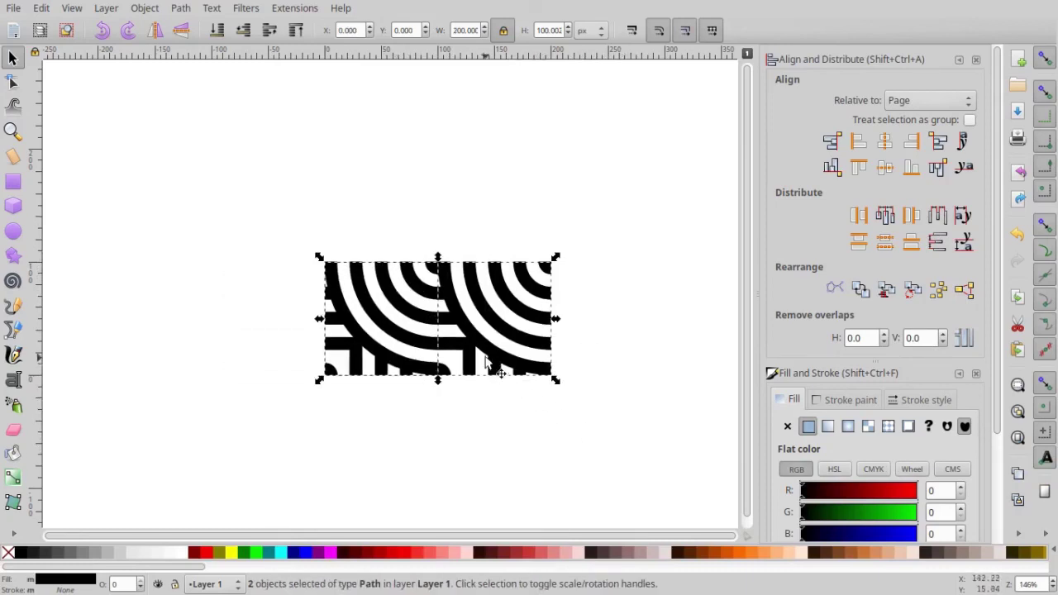
mouse_move(492, 351)
mouse_down()
mouse_move(485, 236)
mouse_move(501, 239)
mouse_move(488, 238)
mouse_up()
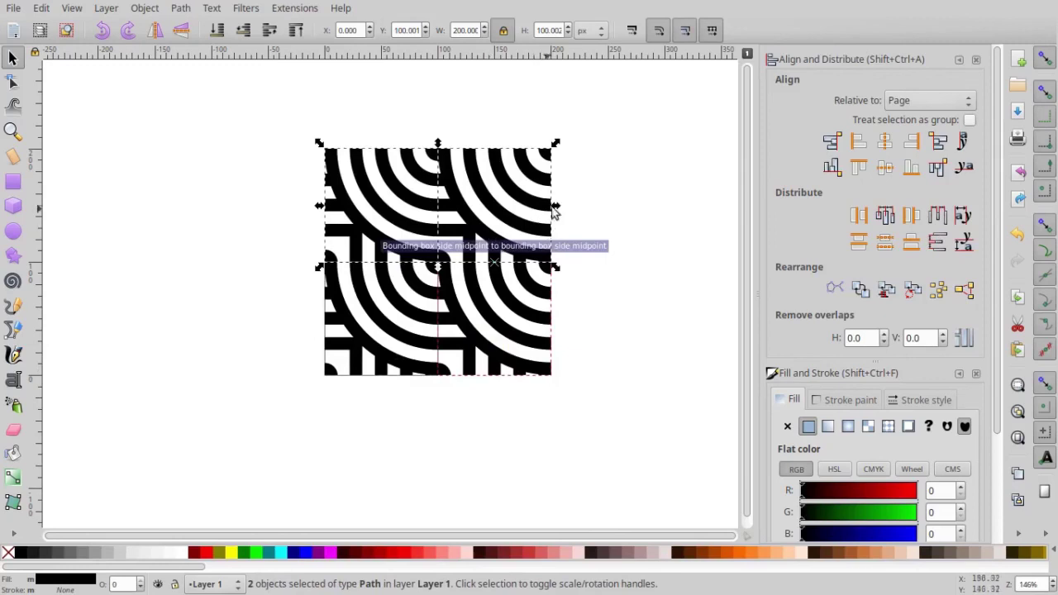
scroll(612, 225, down, 1)
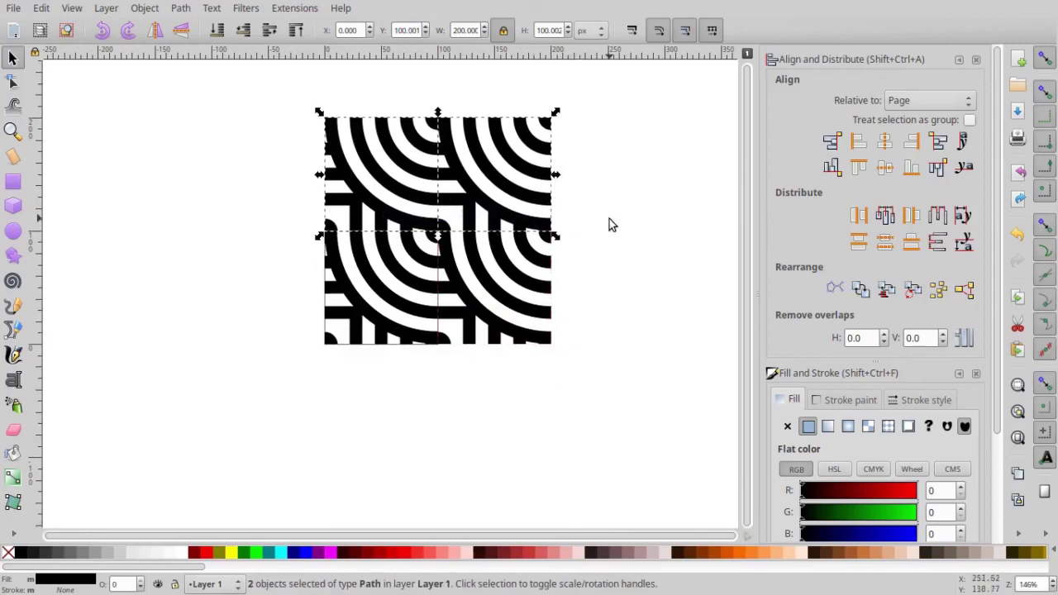
scroll(610, 218, down, 1)
scroll(609, 219, right, 1)
scroll(609, 218, right, 1)
scroll(610, 218, down, 1)
scroll(611, 217, right, 1)
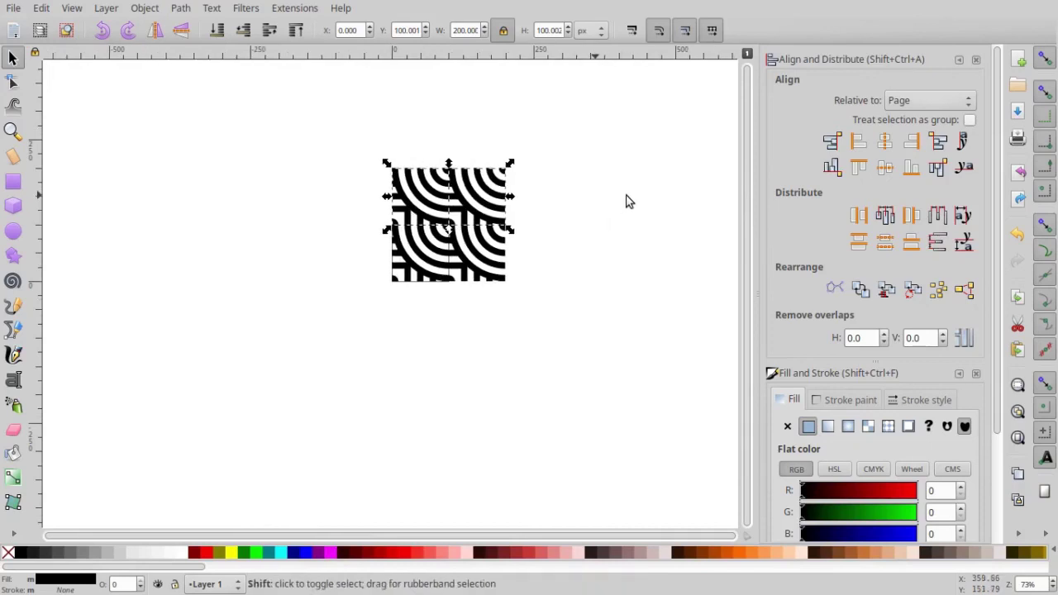
scroll(626, 201, right, 1)
scroll(603, 154, up, 2)
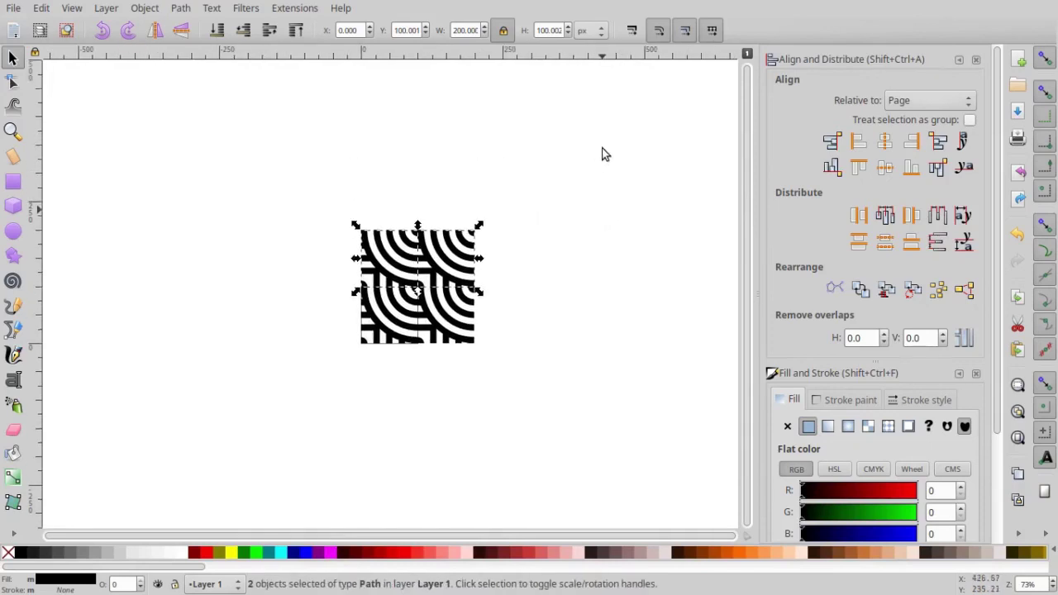
Step: Duplicate the two-by-two tile block and snap the copy against its right edge
click(324, 172)
drag(312, 173, 531, 383)
key(ctrl)
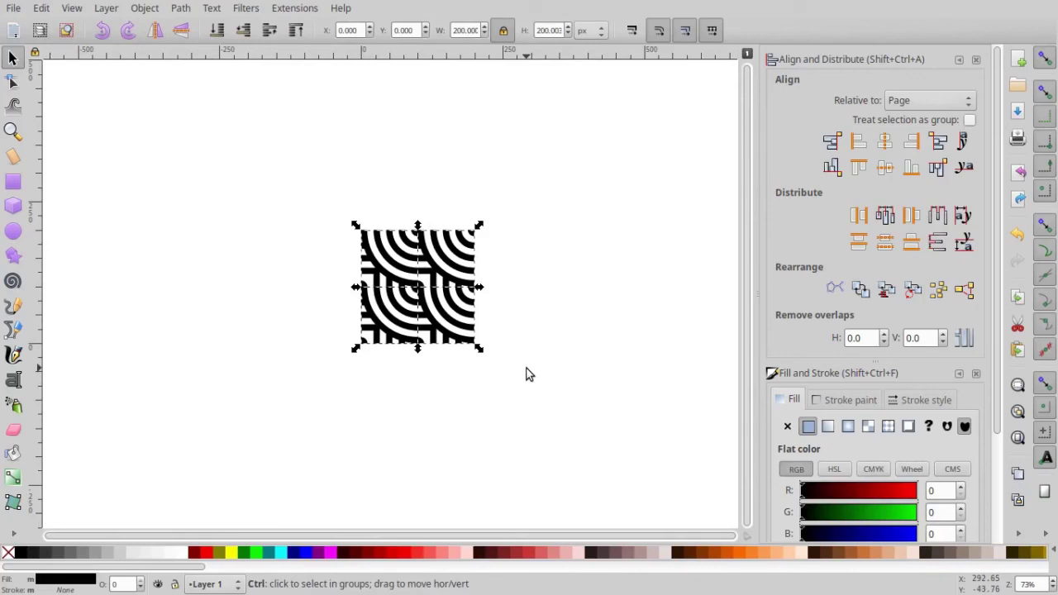
click(449, 317)
drag(450, 316, 567, 317)
Step: Duplicate all eight tiles and snap the copied rows directly above the originals to form a four-by-four pattern
drag(648, 179, 328, 379)
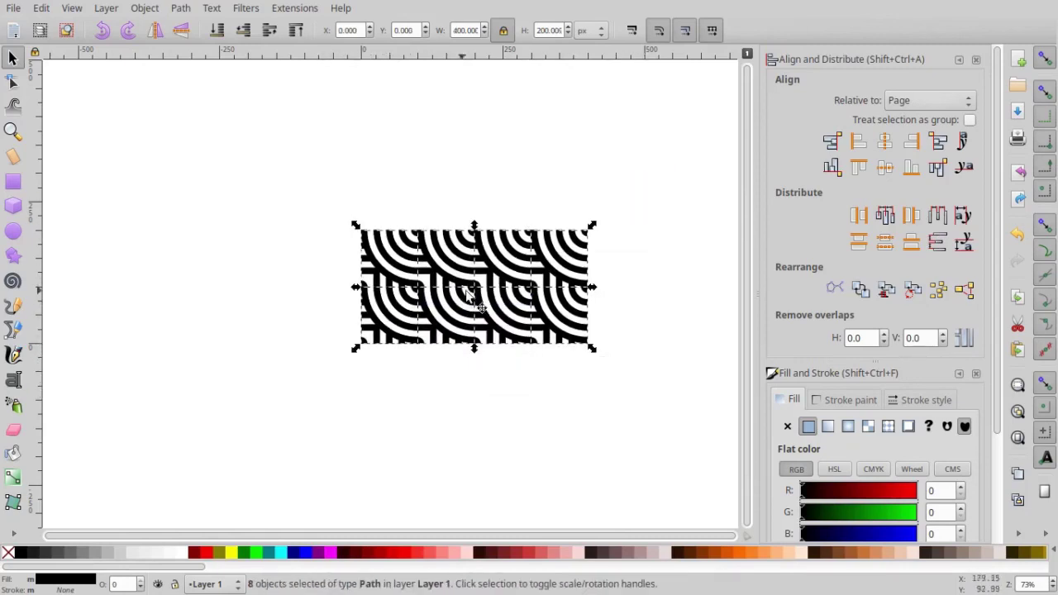
key(ctrl+d)
drag(449, 329, 452, 214)
drag(452, 215, 452, 223)
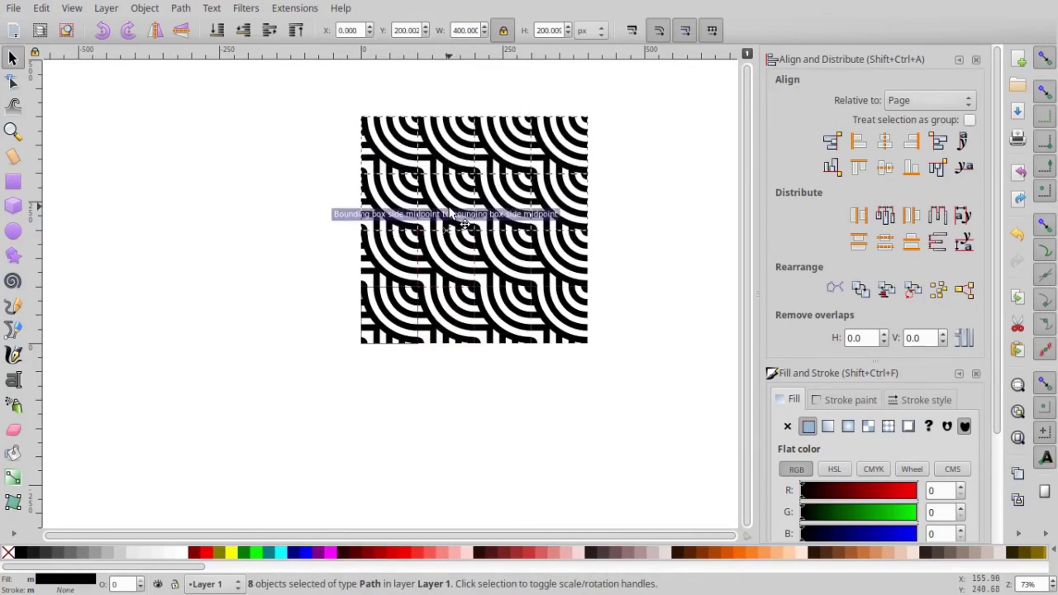
click(640, 261)
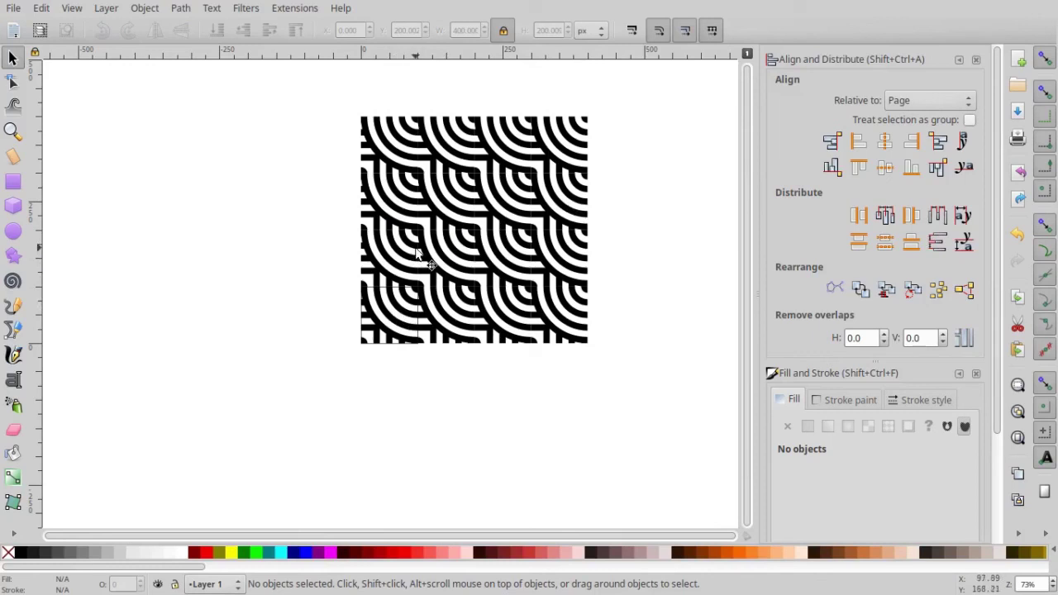
Step: Undo the successive tile copy placements back to the single original tile
key(ctrl)
key(ctrl+z)
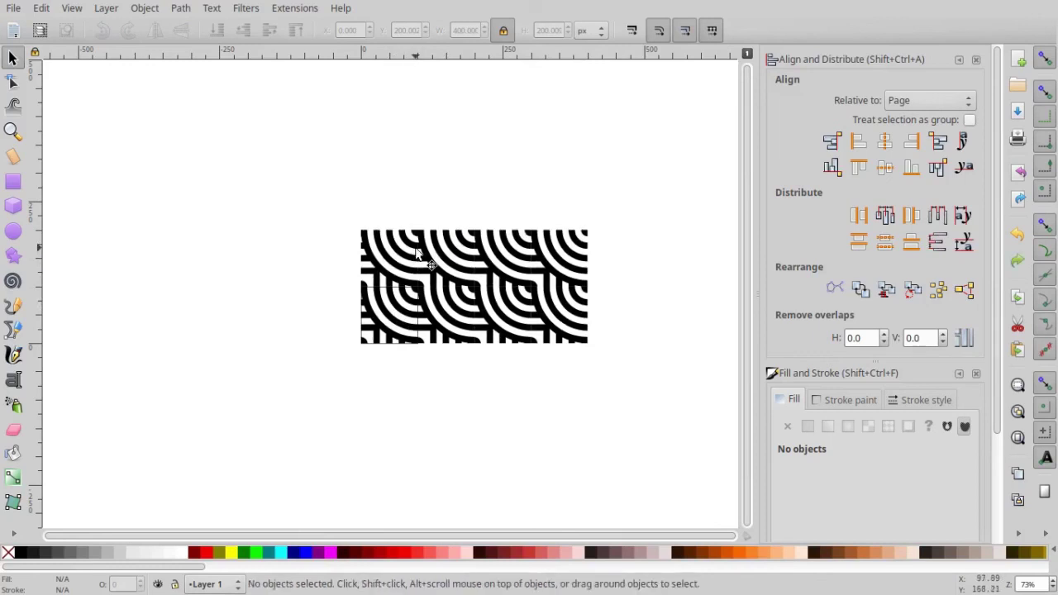
key(ctrl+z)
key(ctrl+z)
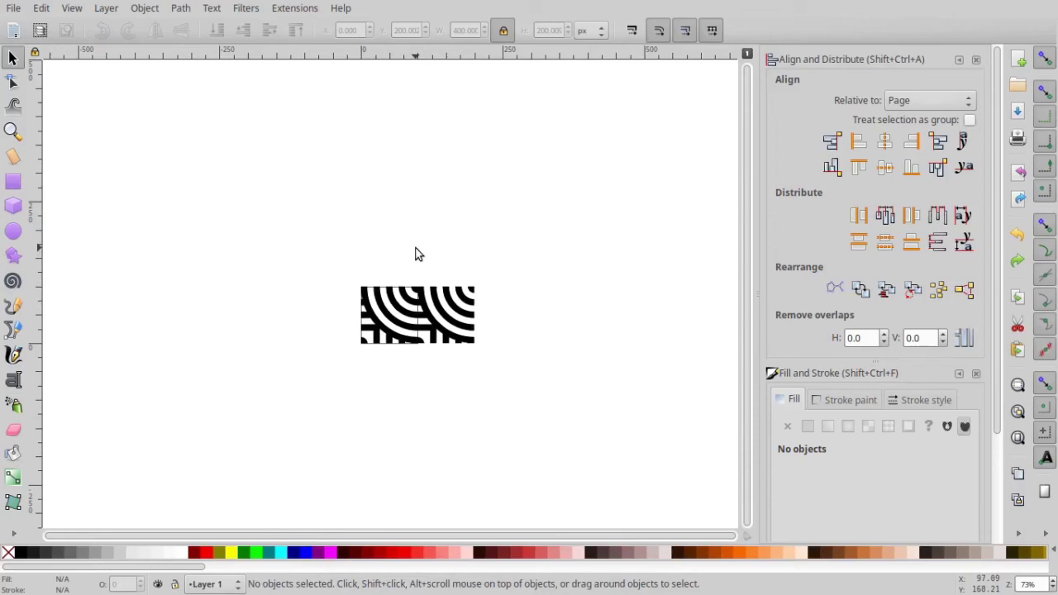
key(ctrl+z)
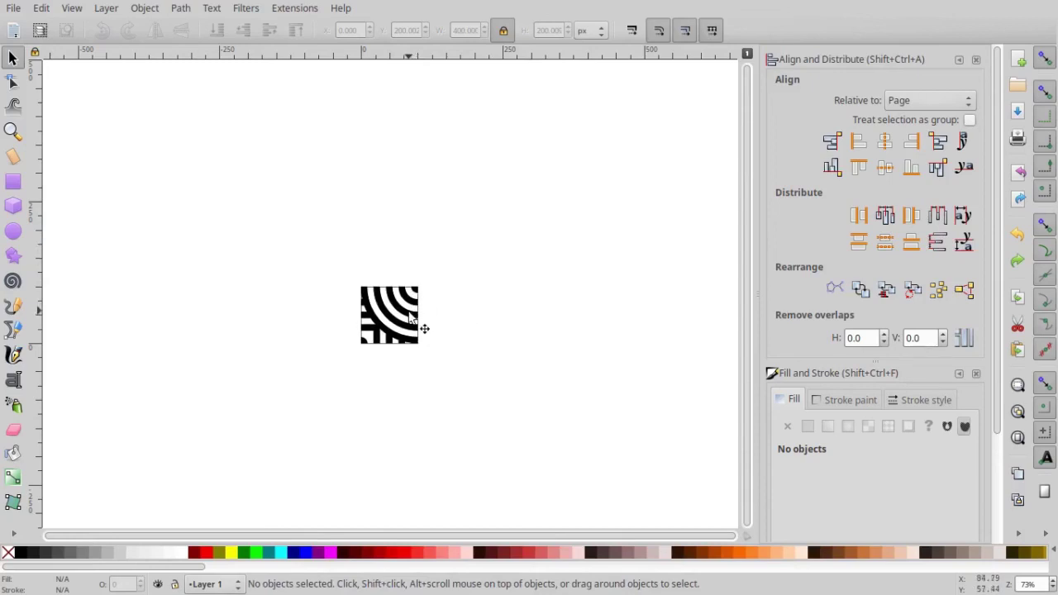
Step: Pull the leftover duplicate off the original tile and delete it
drag(425, 315, 541, 317)
click(542, 317)
key(Delete)
Step: Move the remaining tile aside to check for stray copies beneath it, and undo the move
drag(403, 313, 474, 324)
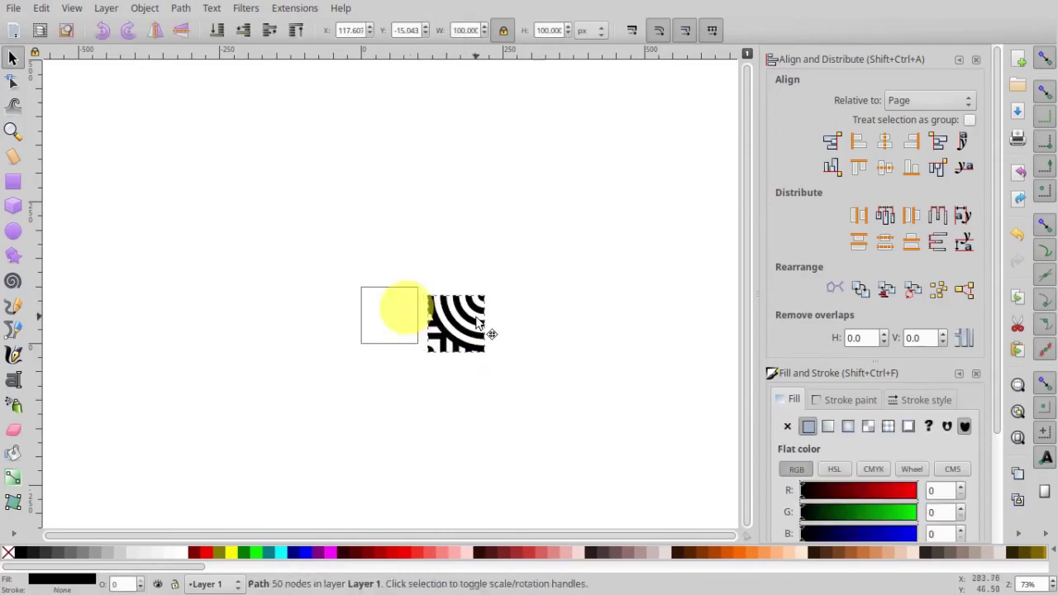
key(ctrl)
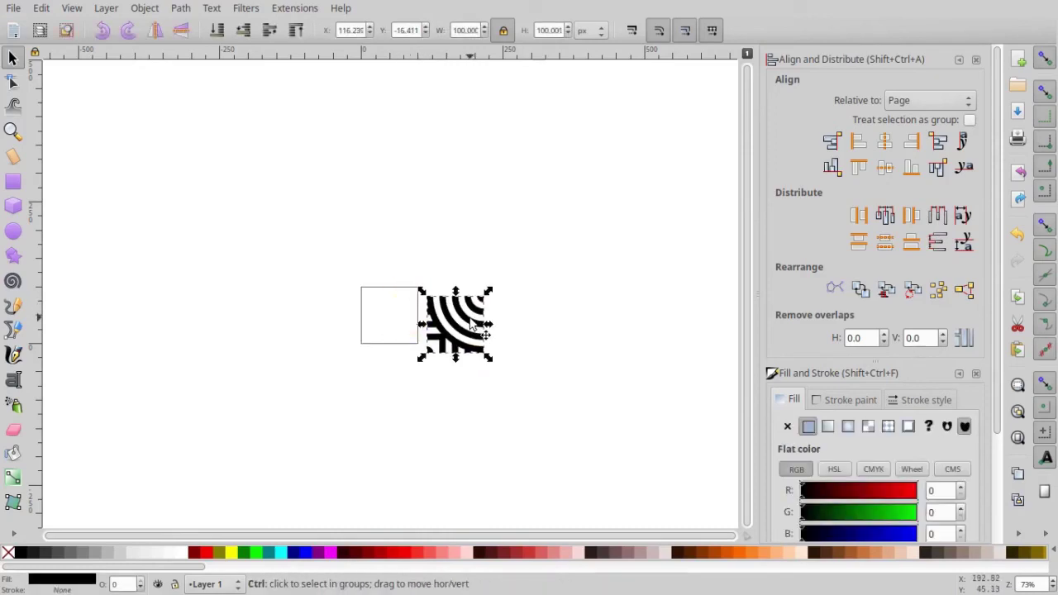
drag(473, 320, 405, 317)
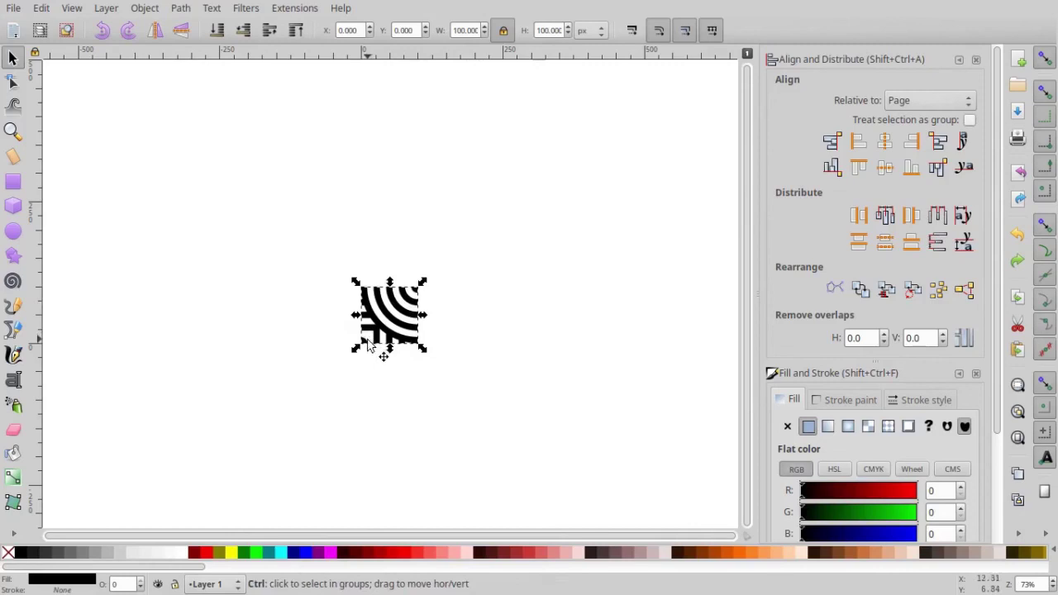
scroll(408, 287, up, 3)
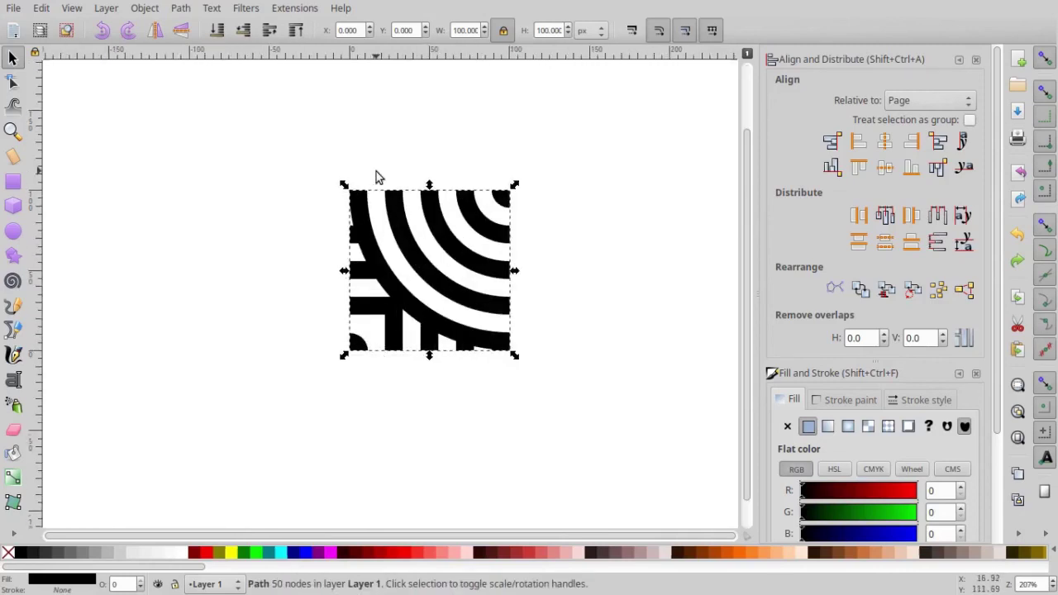